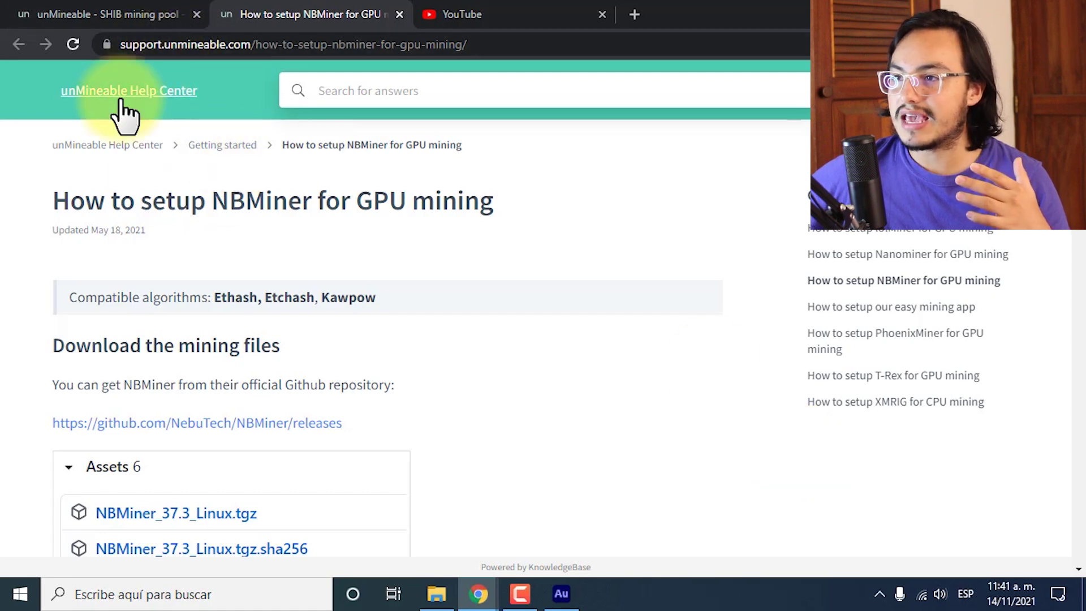
Scroll the NBMiner setup guide to its download section and close the YouTube tab.
scroll(568, 316, "down", 3)
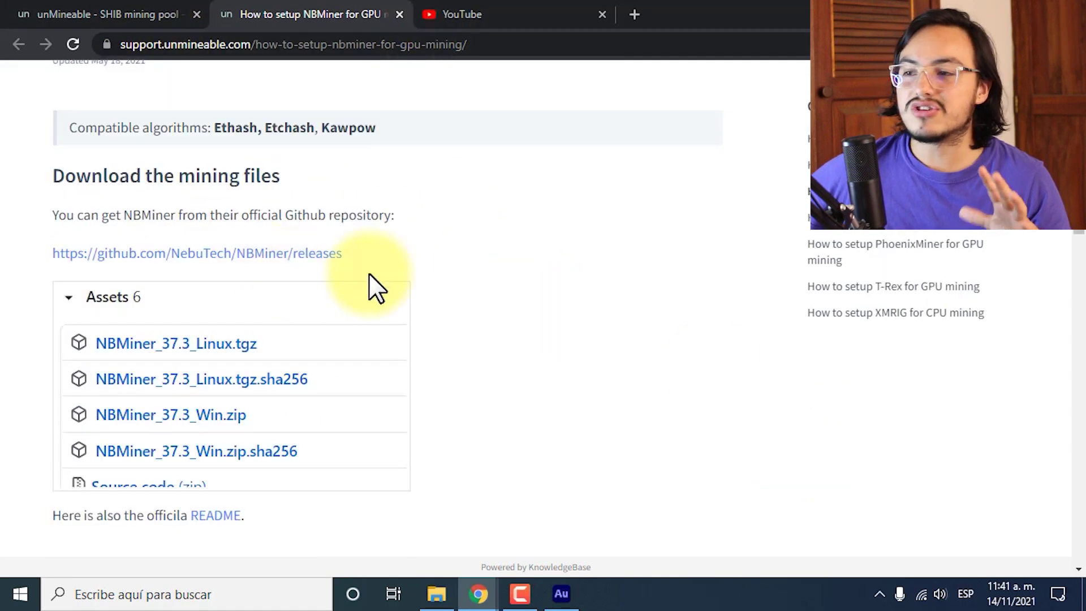
middle_click(484, 13)
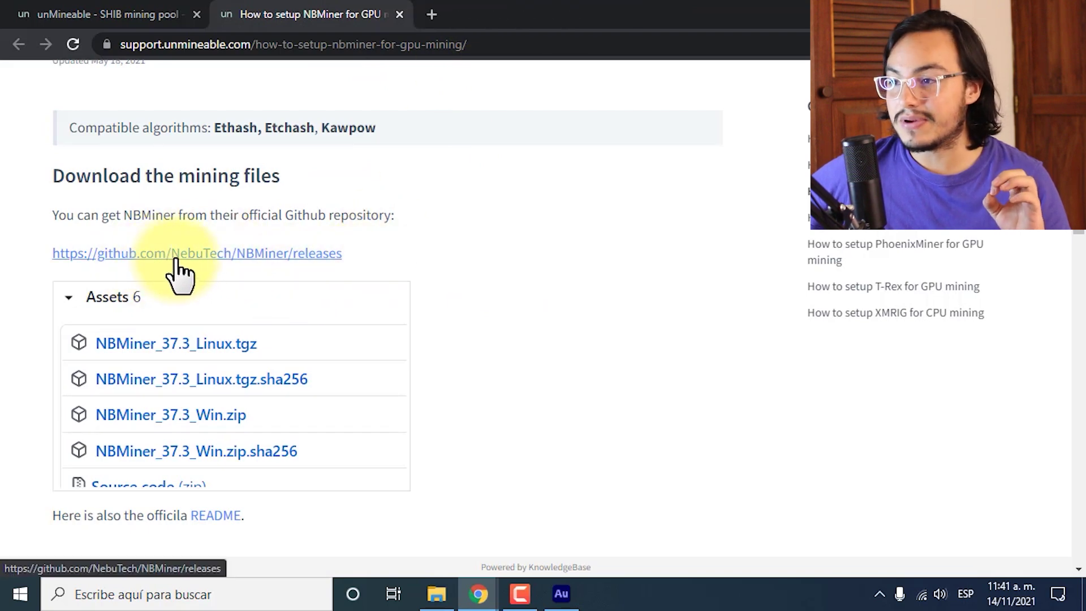
Download NBMiner_39.7_Win.zip from the GitHub v39.7 release assets and open the archive.
left_click(169, 258)
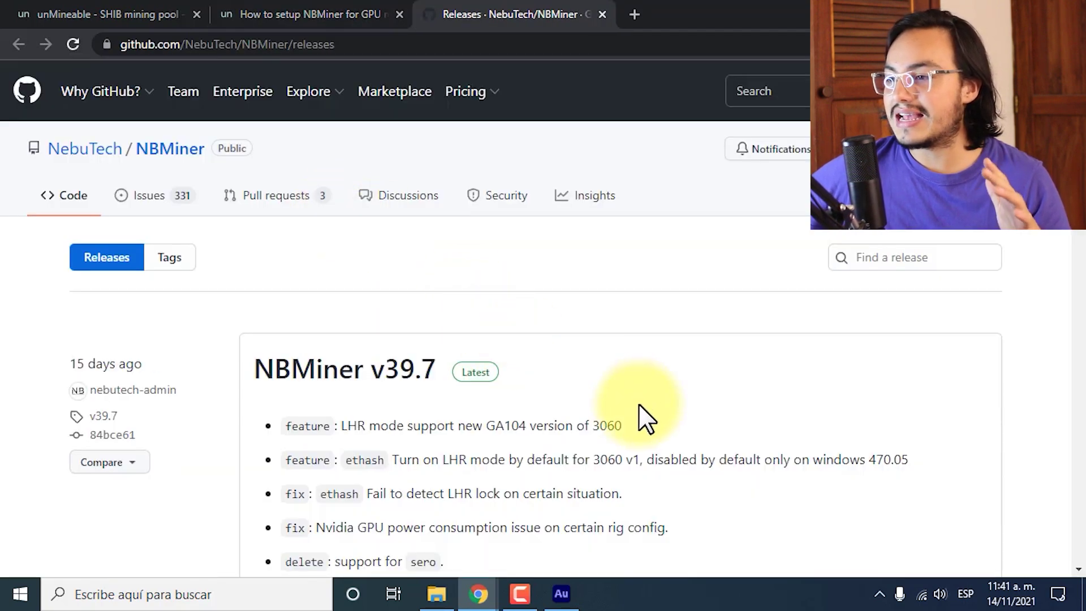
scroll(643, 404, "down", 3)
scroll(647, 405, "down", 1)
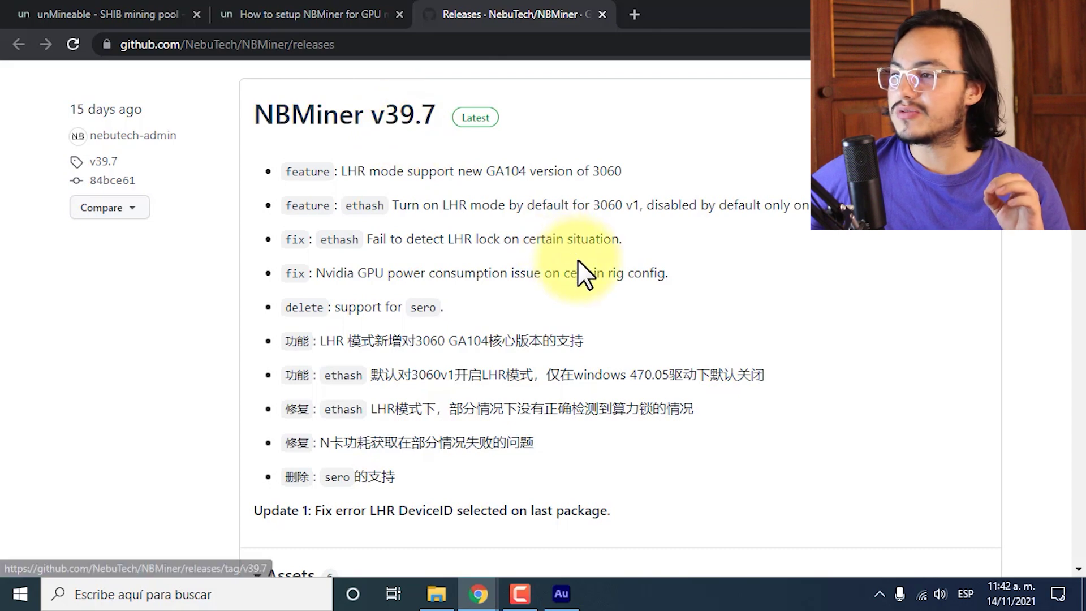
scroll(579, 261, "down", 6)
scroll(579, 260, "down", 1)
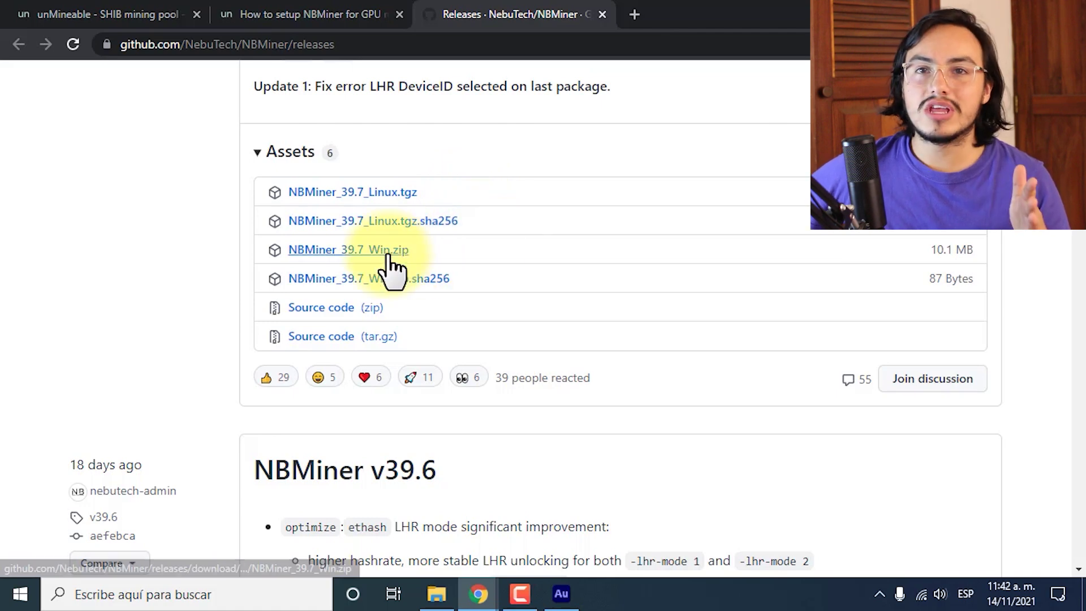
left_click(358, 253)
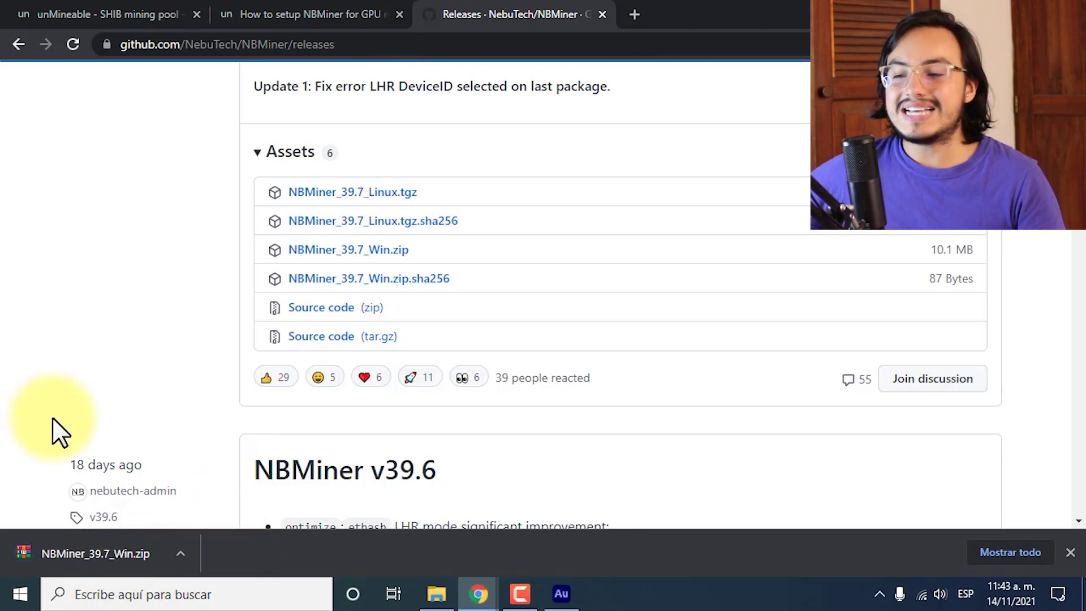
left_click(69, 551)
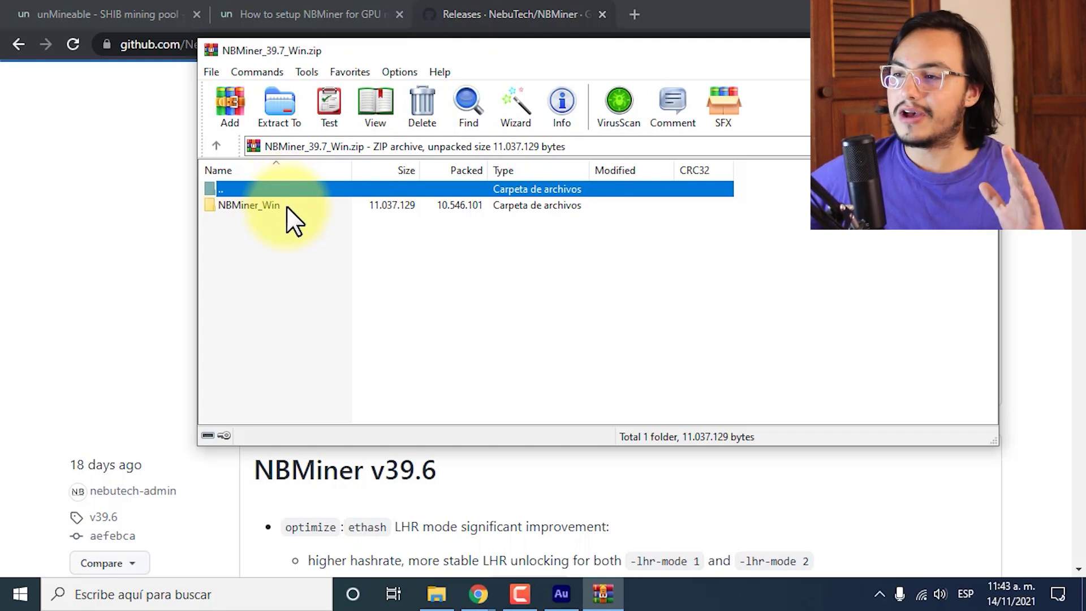
Extract the NBMiner_Win folder to the Desktop (Escritorio), close WinRAR, and place the folder mid-desktop.
left_click(283, 113)
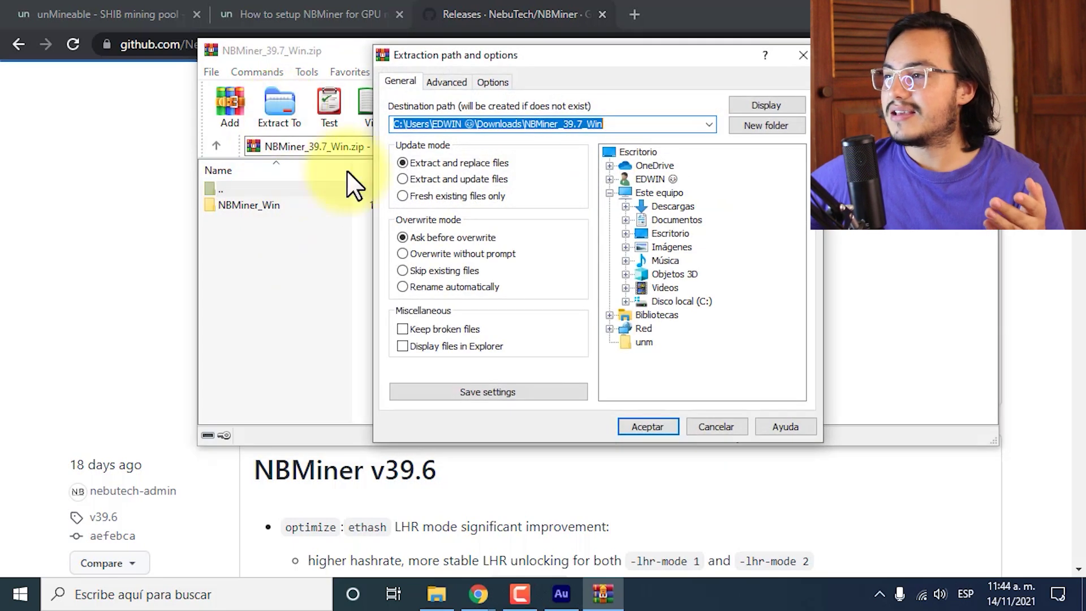
left_click(629, 149)
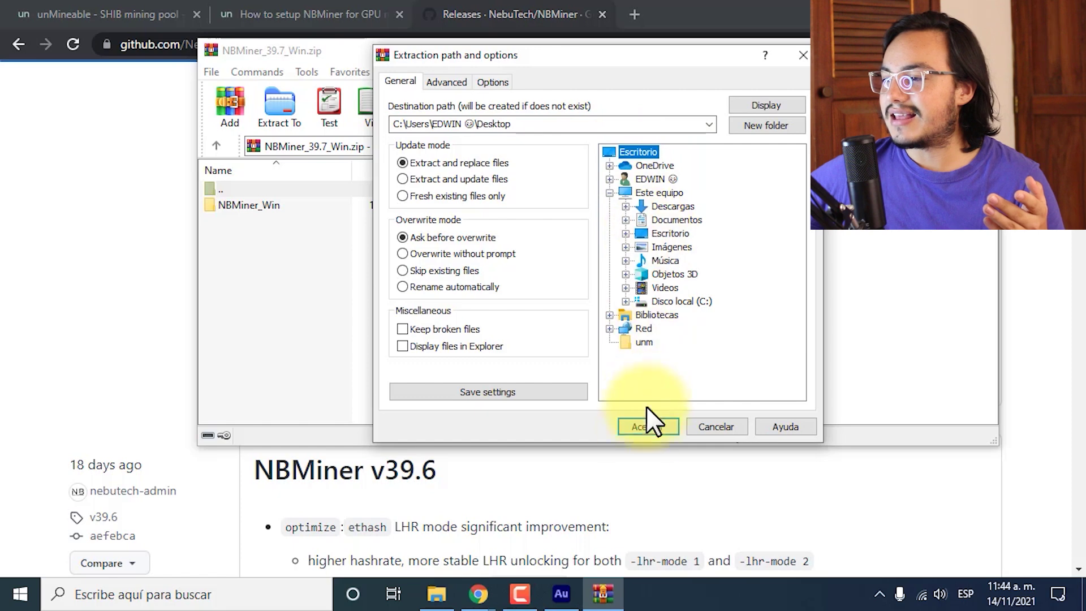
left_click(646, 424)
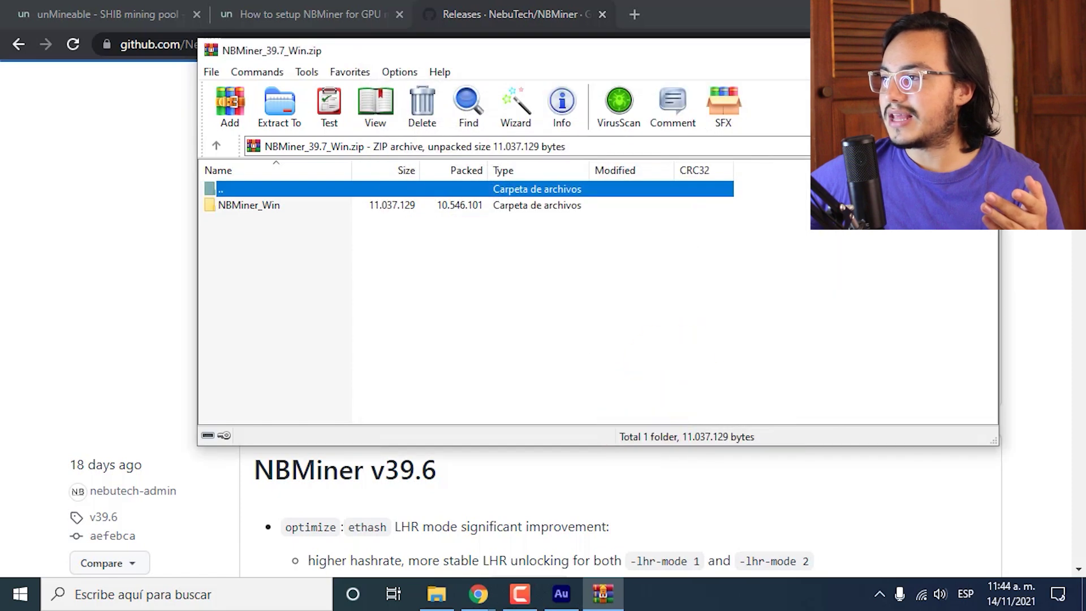
key("Escape")
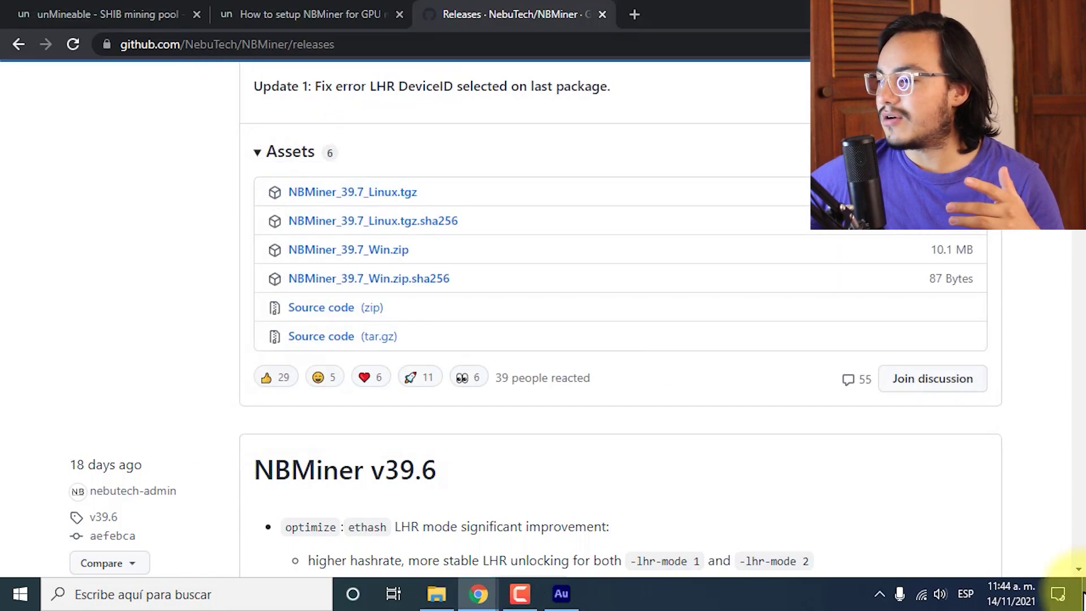
left_click(1083, 595)
left_click_drag(106, 29, 583, 353)
In the NBMiner_Win folder, make a duplicate of start_etc.bat.
double_click(470, 320)
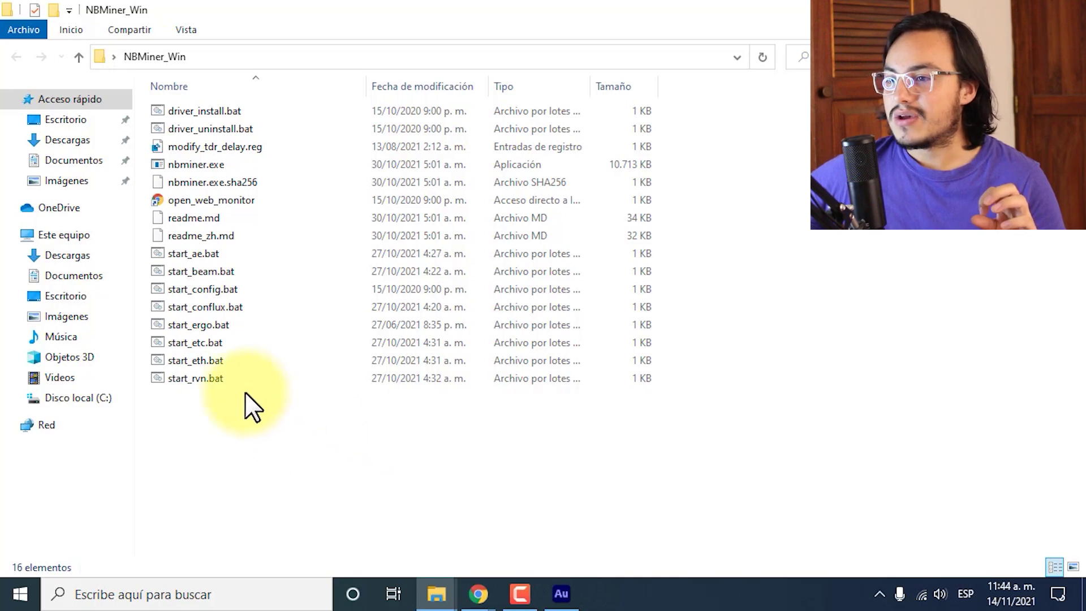
right_click(208, 342)
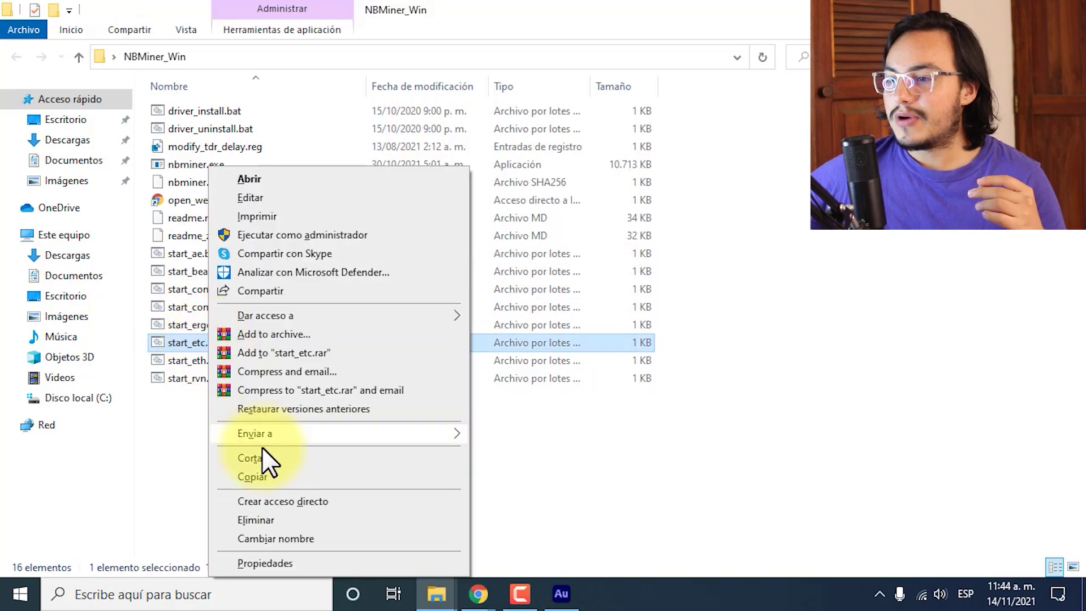
left_click(263, 475)
key("ctrl+v")
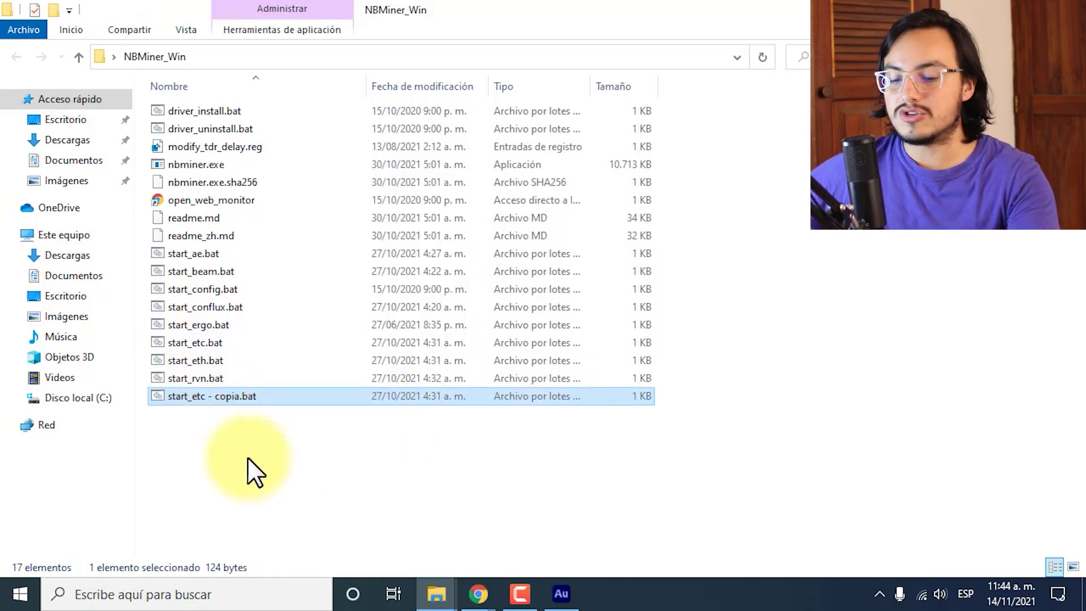
Rename the copied batch file to SHIB.bat.
right_click(222, 342)
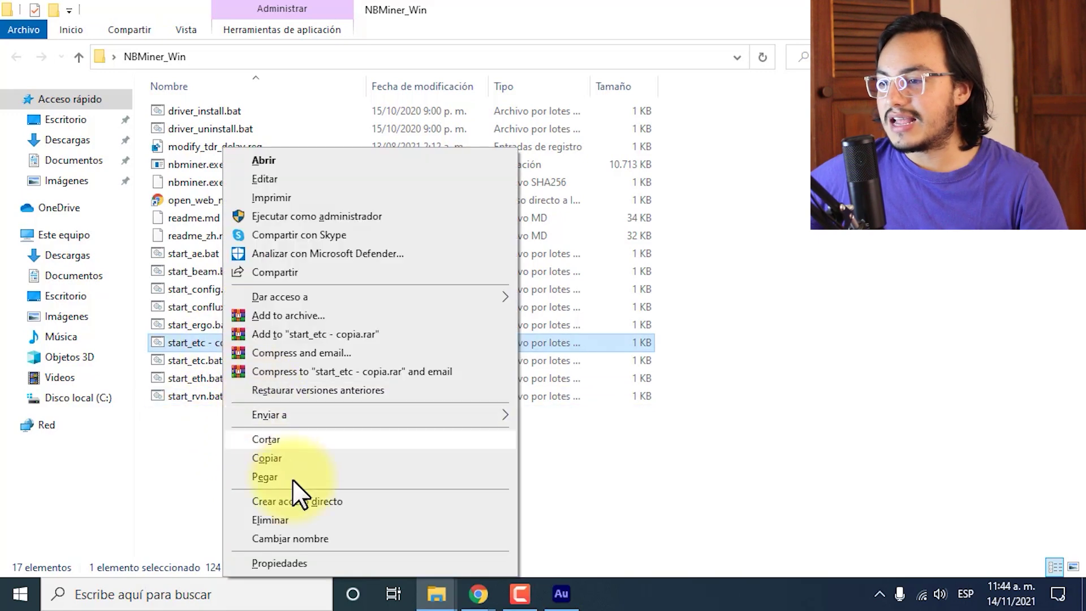
left_click(301, 536)
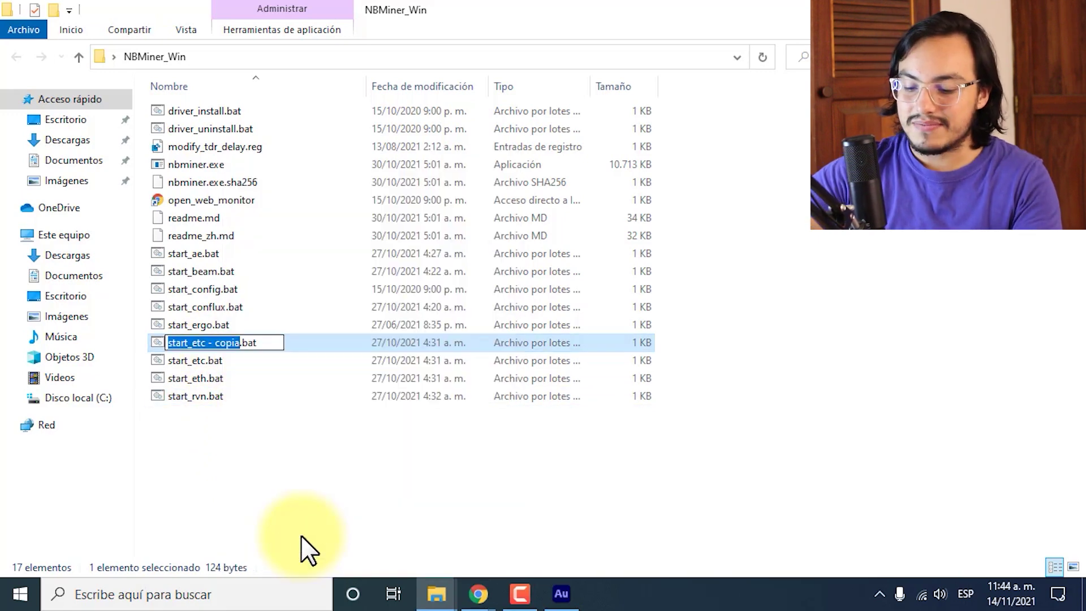
type("SHIN")
key("BackSpace")
type("B")
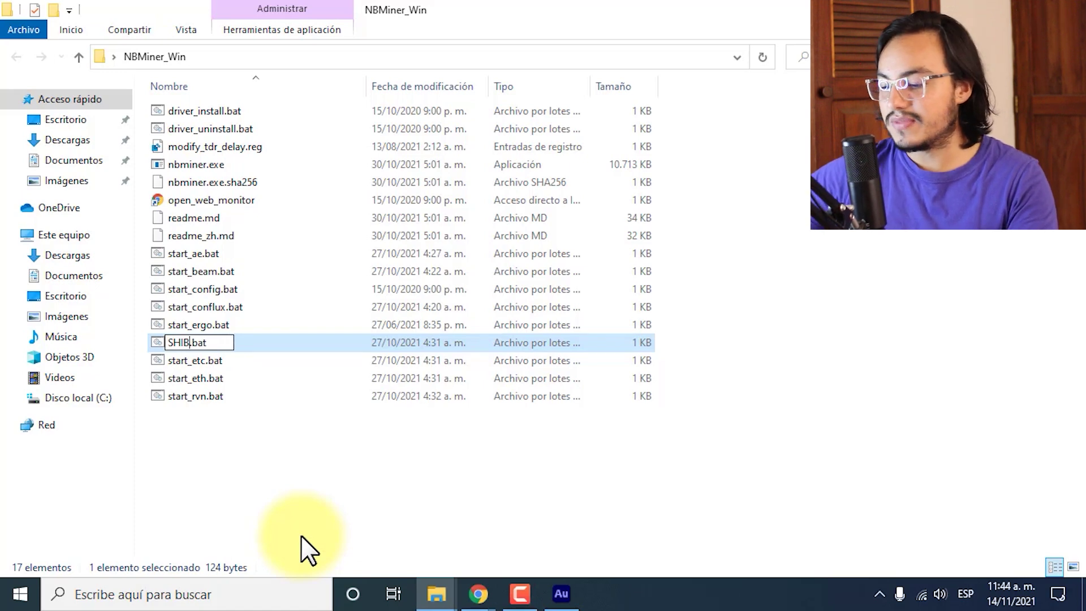
key("Return")
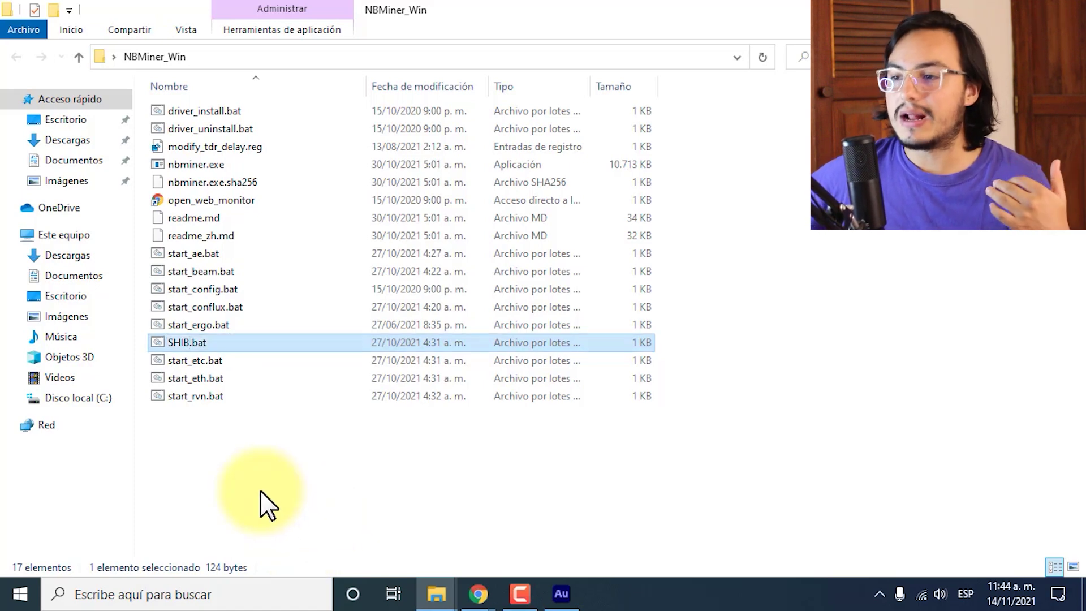
right_click(193, 341)
Open SHIB.bat in Notepad and place the caret in its mining command.
left_click(272, 181)
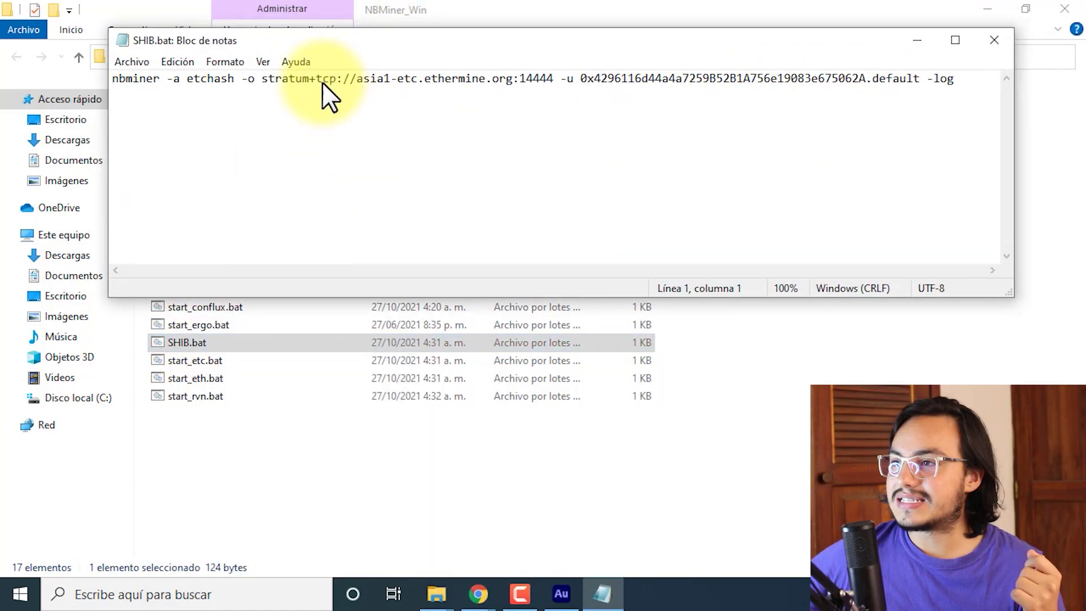
left_click_drag(393, 40, 327, 148)
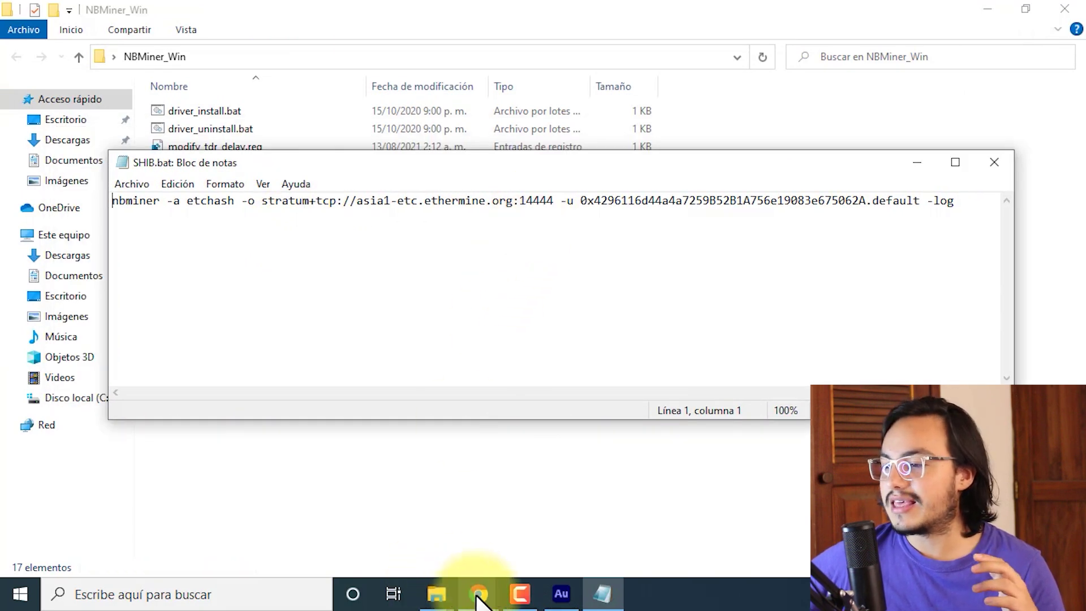
left_click(716, 200)
Review the GitHub releases page, SHIB pool page and NBMiner setup guide in the browser.
mouse_move(480, 594)
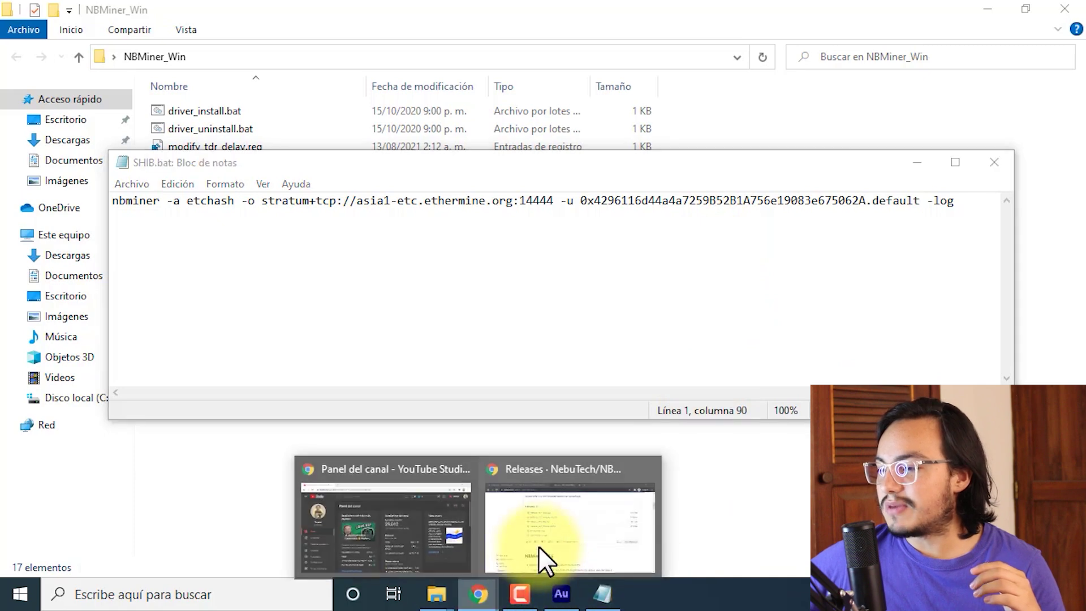
left_click(542, 546)
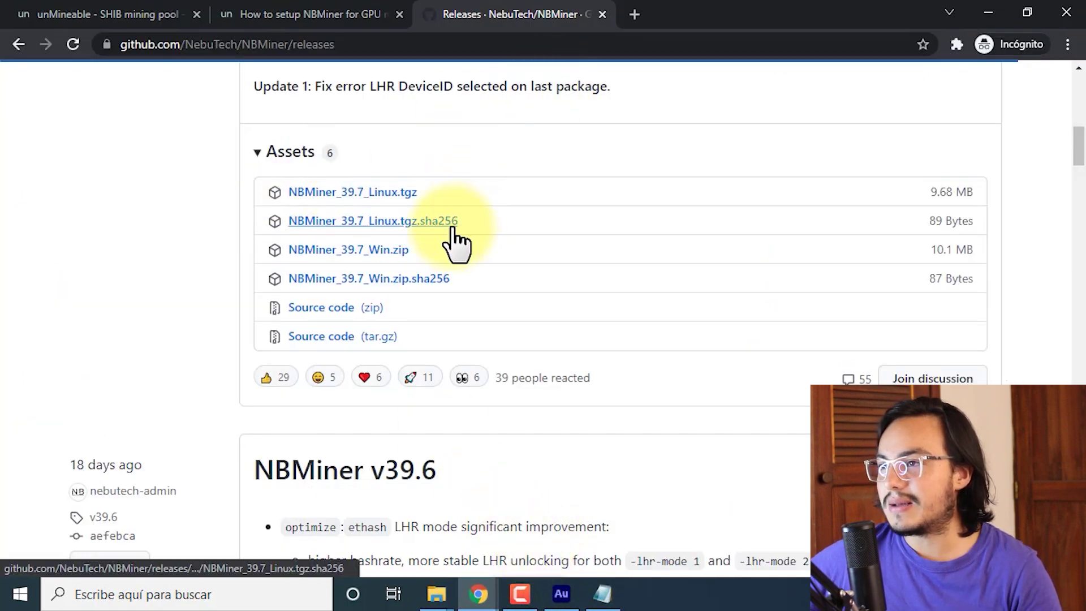
left_click(306, 11)
left_click(100, 12)
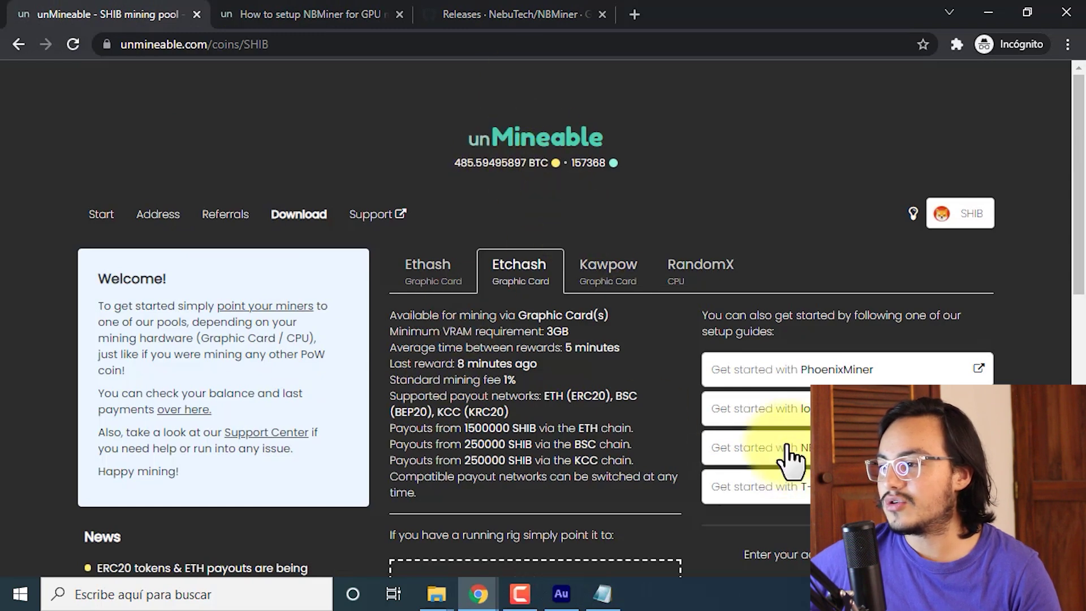
left_click(249, 12)
scroll(424, 311, "up", 3)
scroll(423, 310, "down", 3)
scroll(416, 296, "down", 6)
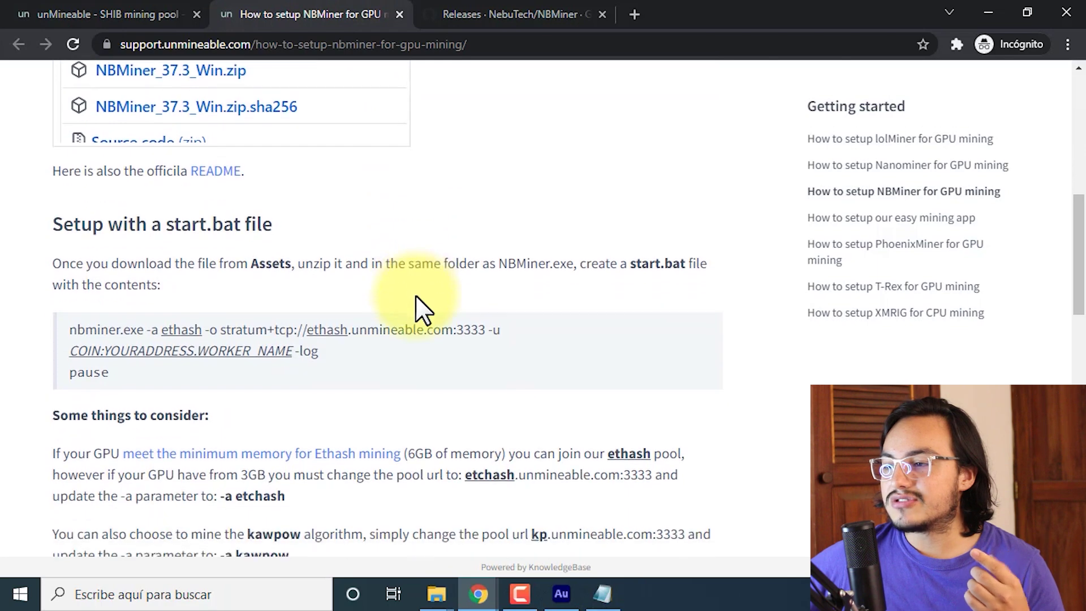
scroll(421, 309, "down", 2)
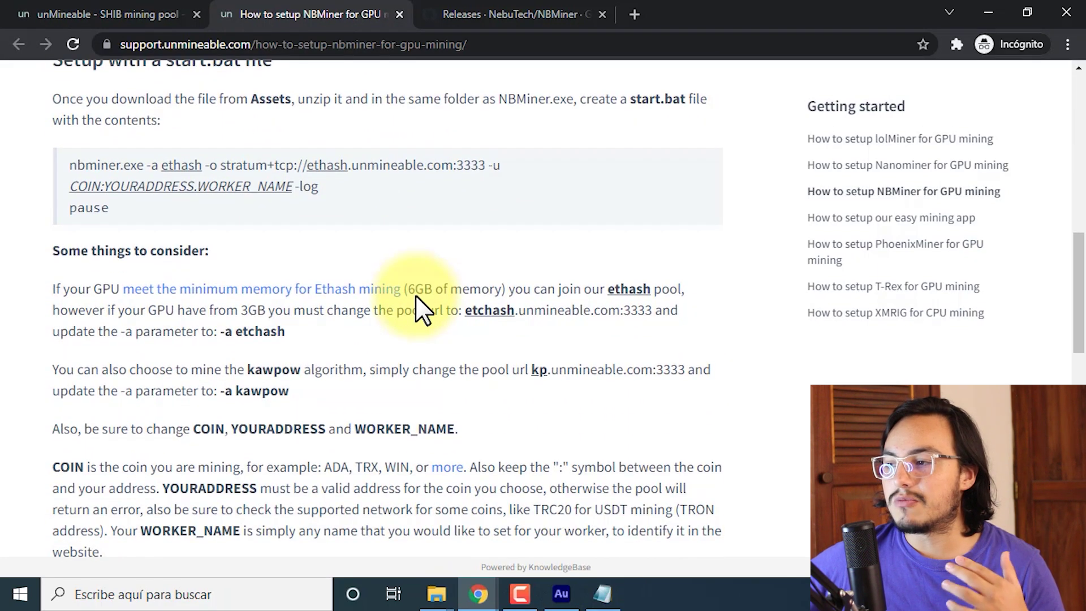
scroll(423, 309, "down", 2)
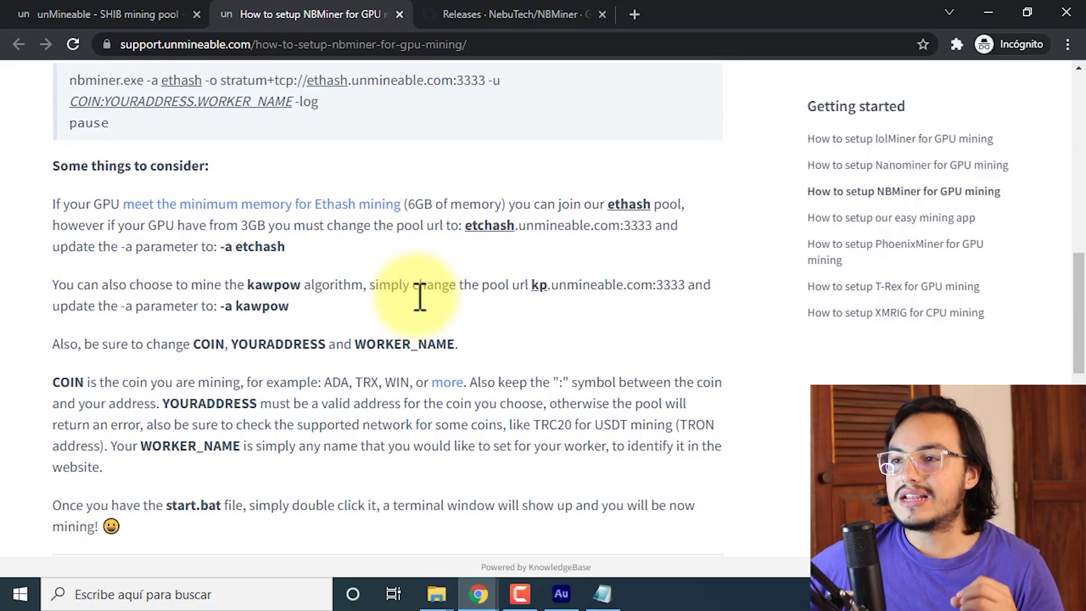
Compare the SHIB.bat command with the guide, noting its 6GB memory requirement.
left_click(610, 588)
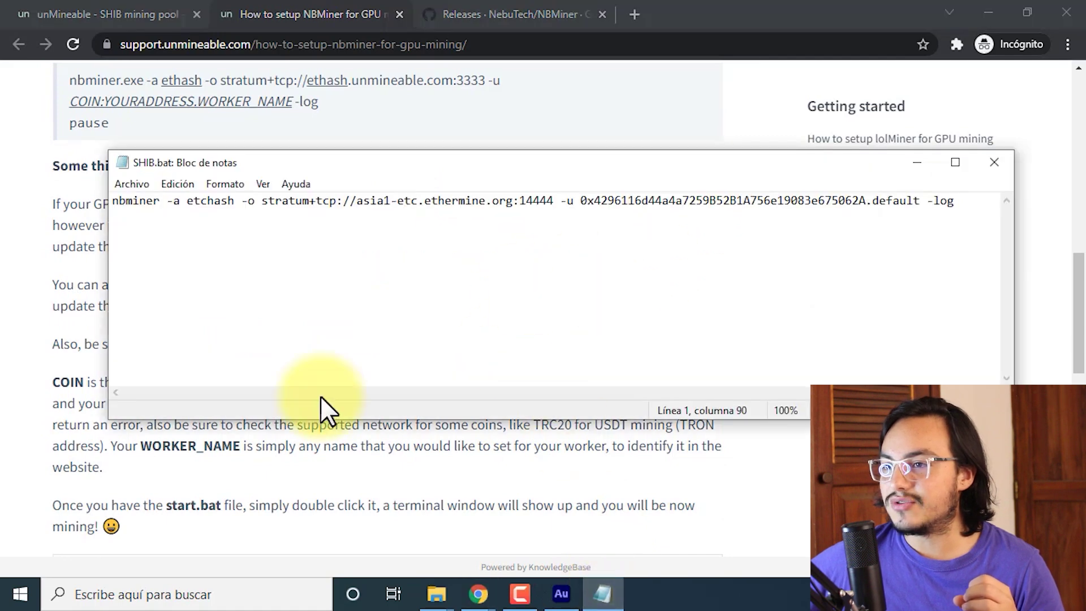
left_click(102, 9)
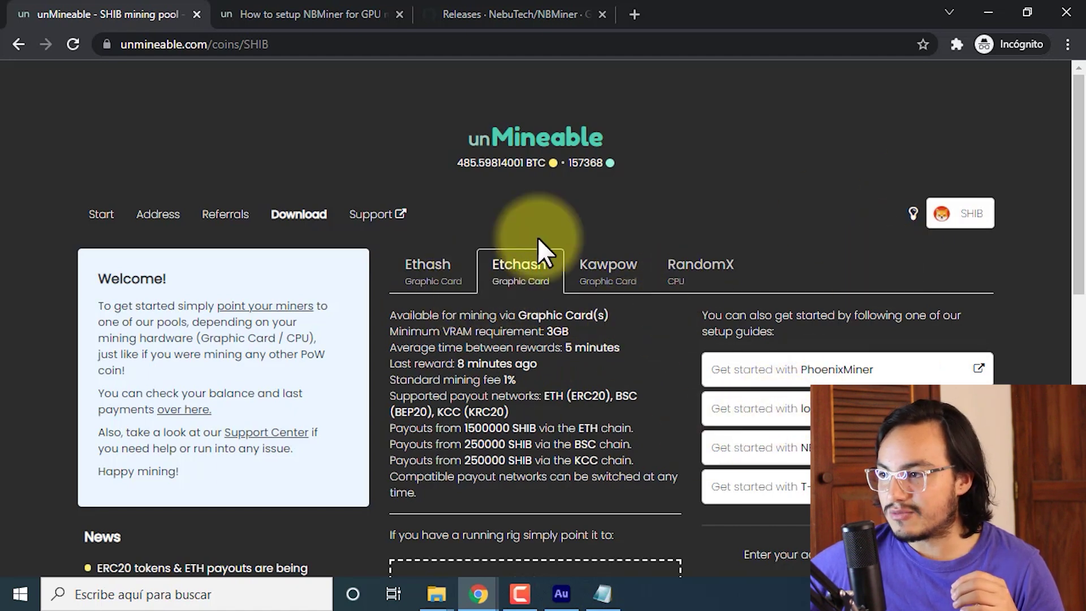
left_click(279, 11)
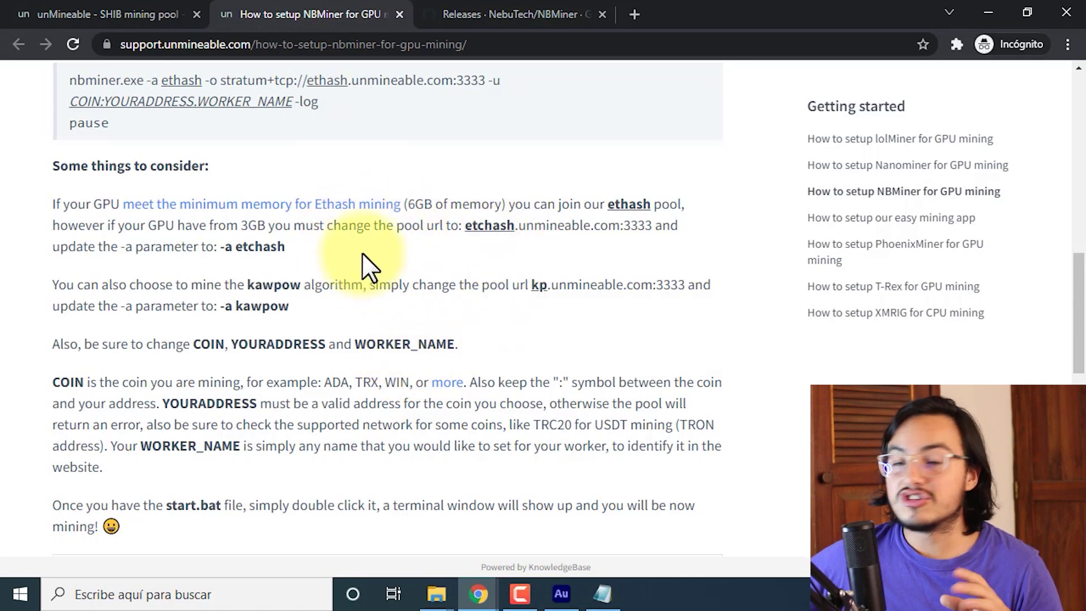
left_click_drag(409, 204, 490, 203)
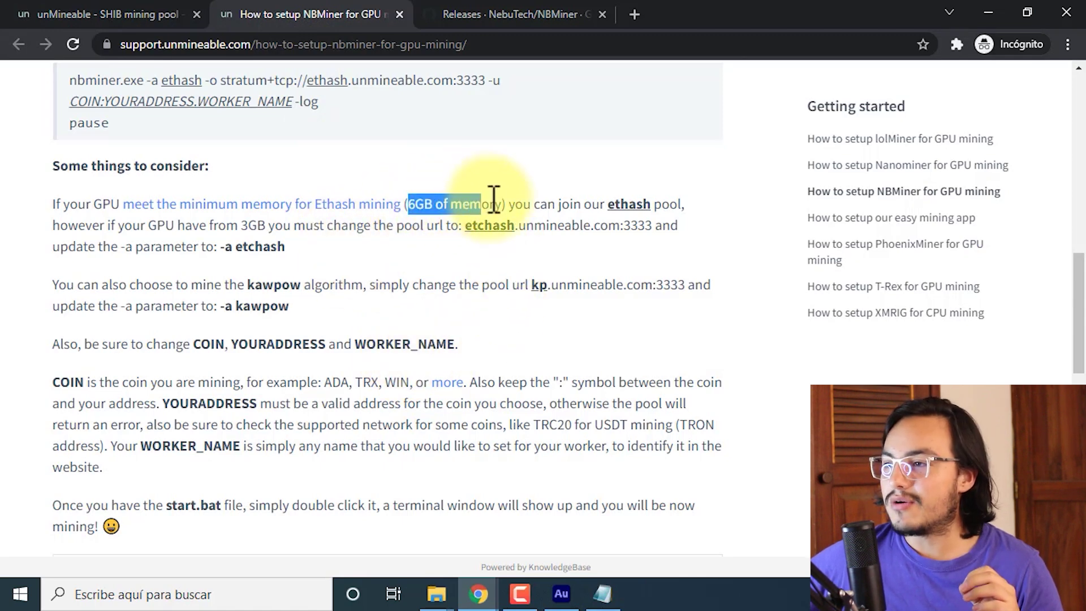
left_click(437, 221)
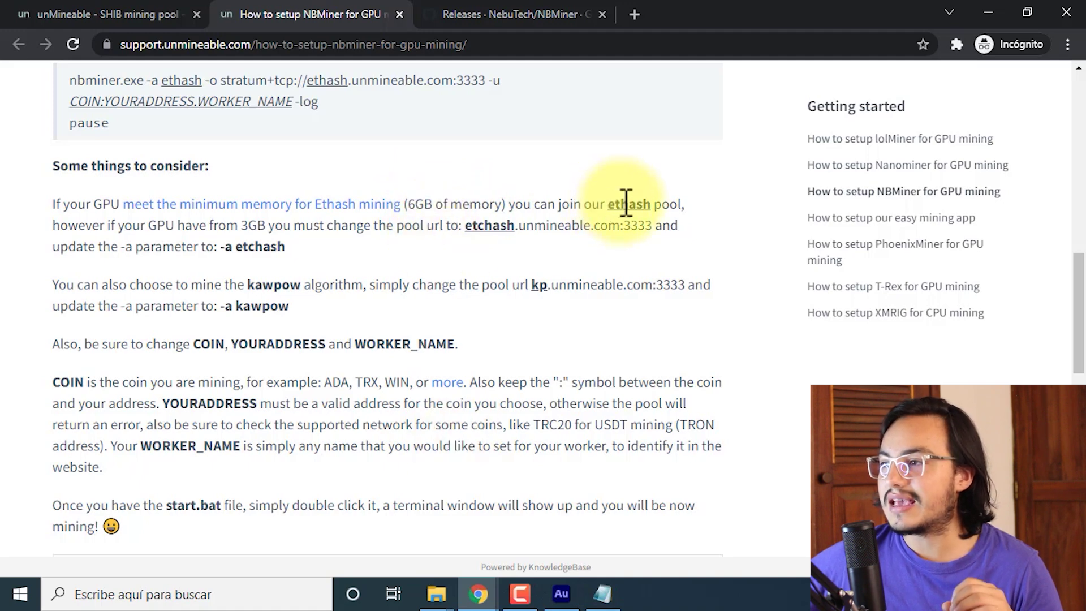
left_click(608, 594)
left_click(148, 460)
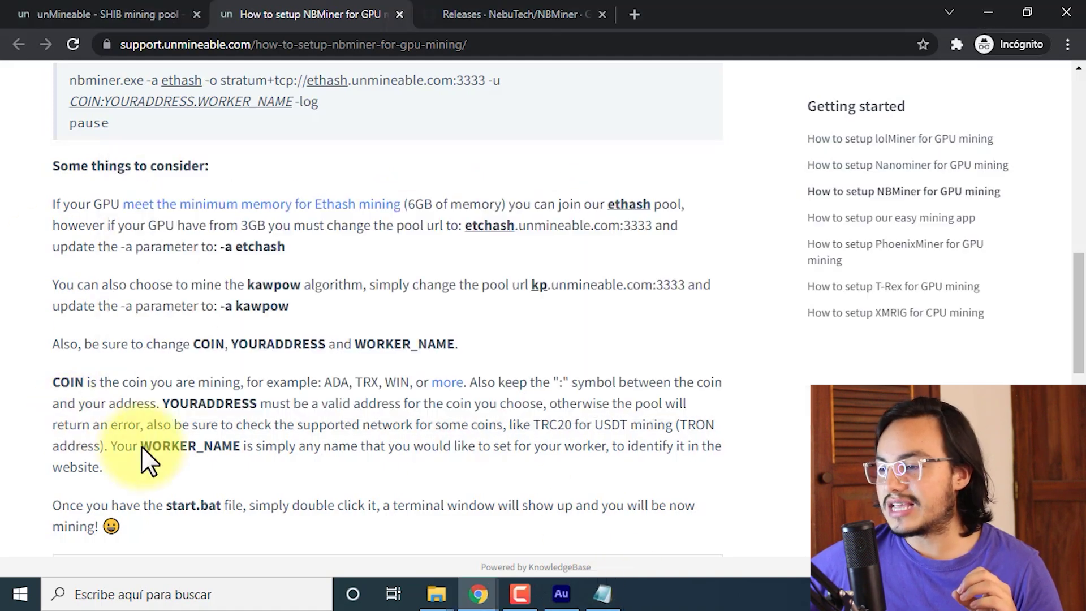
left_click(437, 593)
Inspect start_eth.bat's ethash command in Notepad and close it unchanged.
mouse_move(490, 530)
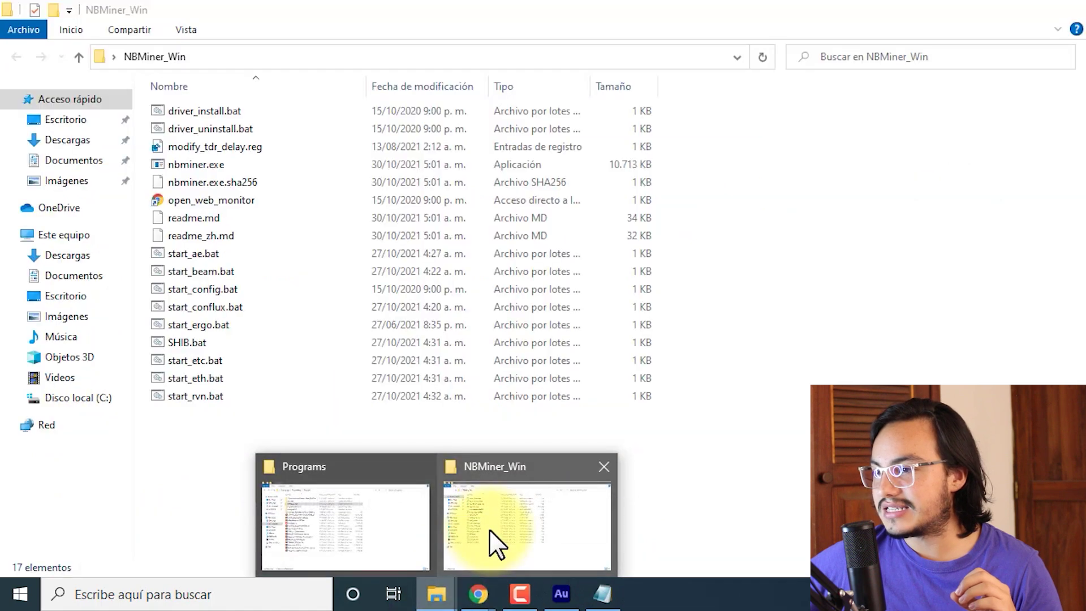
left_click(442, 514)
left_click(212, 362)
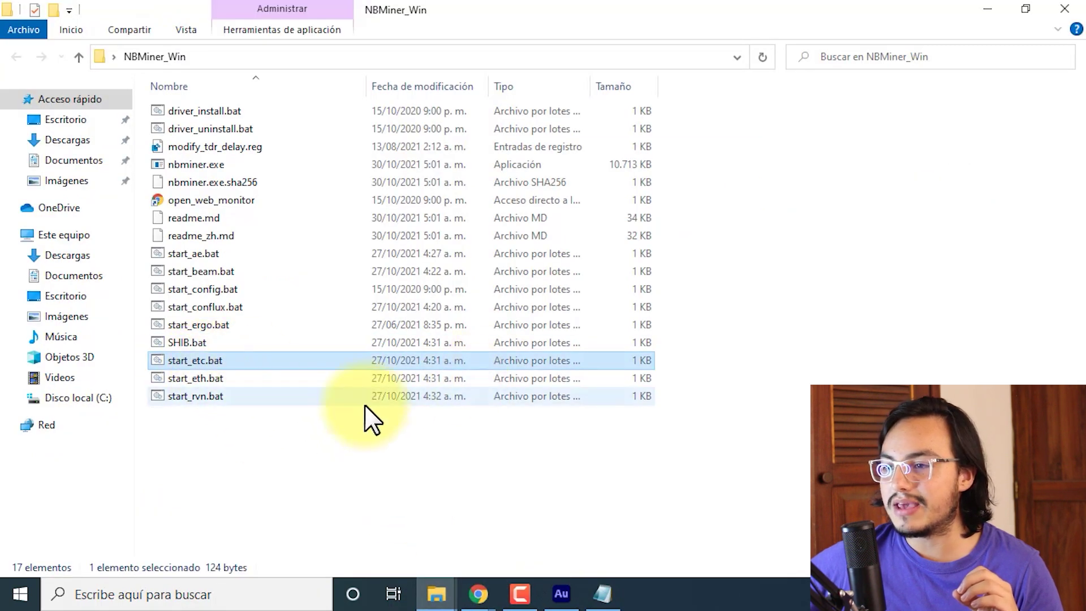
left_click(205, 377)
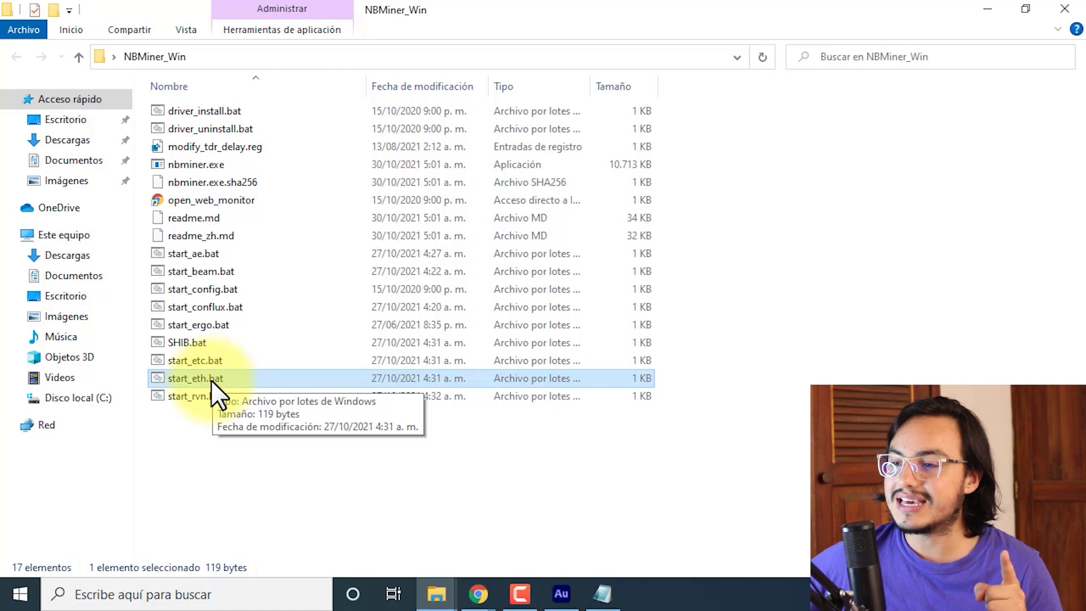
right_click(195, 379)
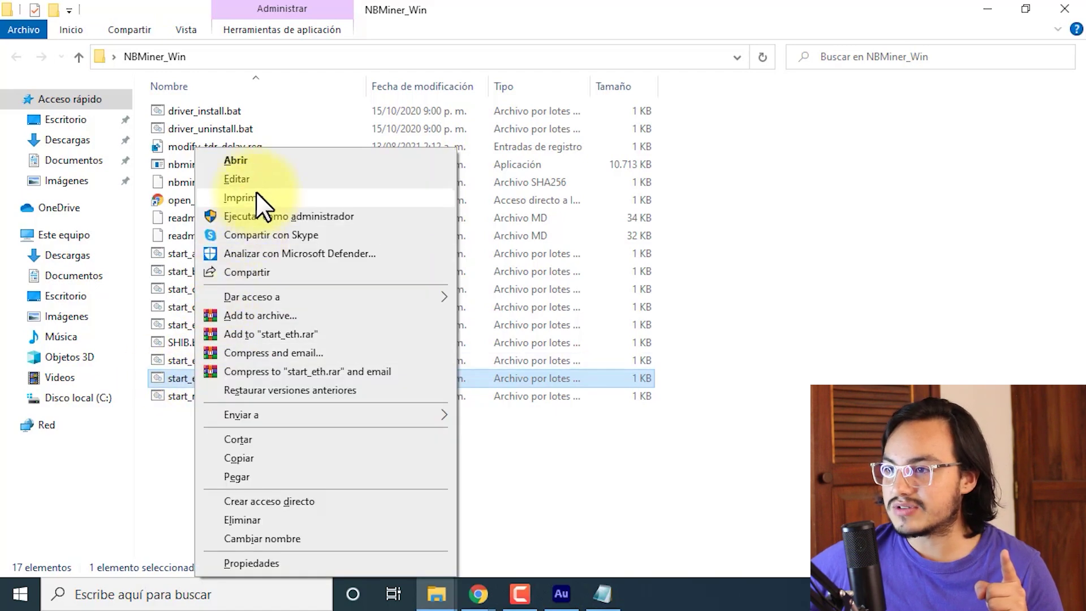
left_click(257, 181)
left_click_drag(217, 68, 225, 69)
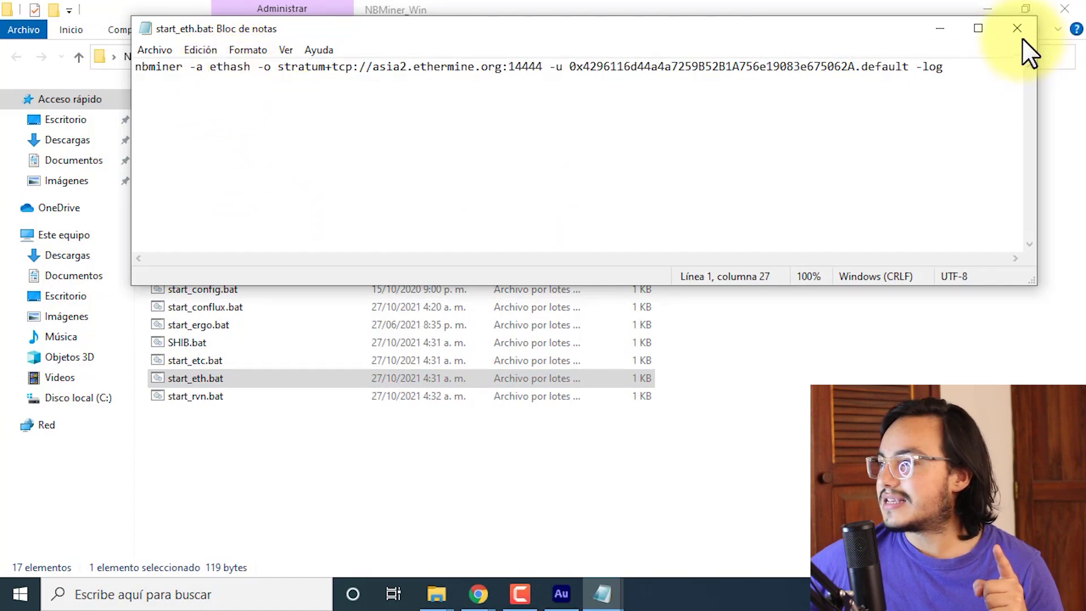
left_click(1017, 27)
Move SHIB.bat lower and select the etchash.unmineable.com:3333 pool URL in the guide.
left_click(618, 603)
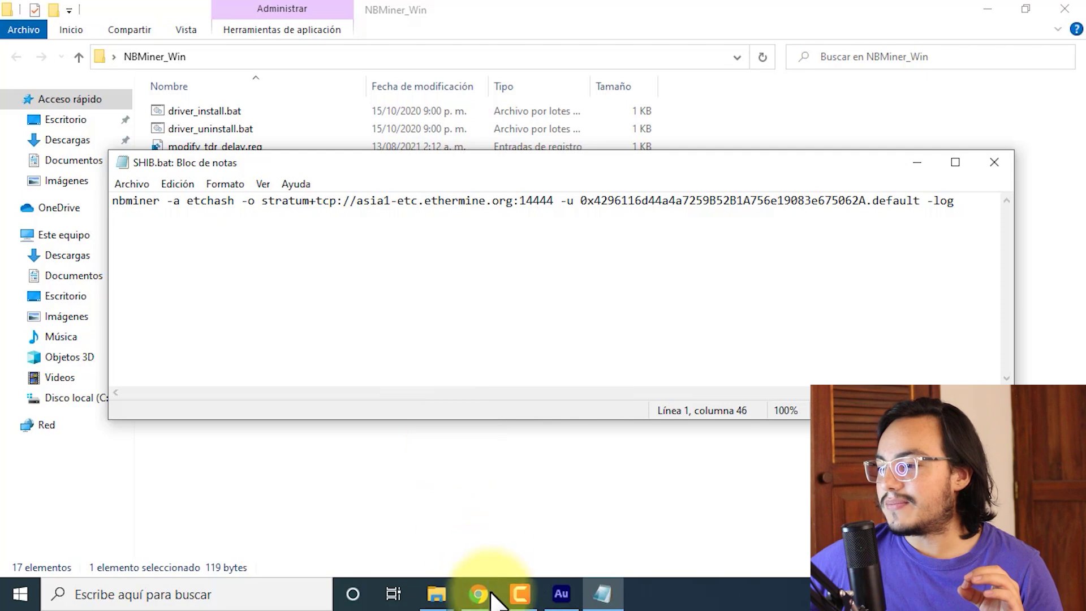
mouse_move(491, 582)
left_click(573, 521)
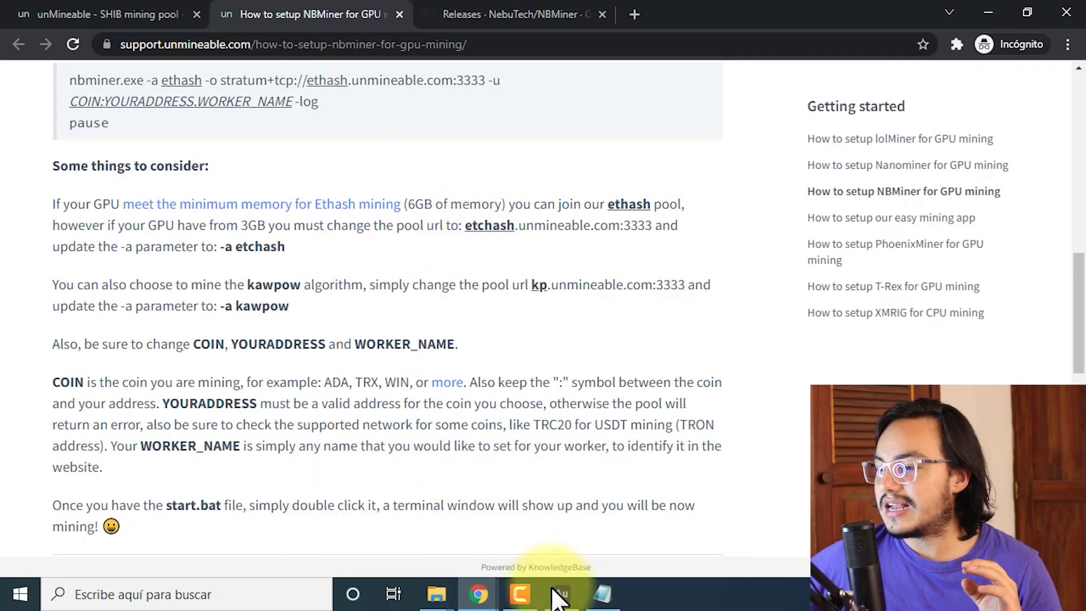
left_click(602, 593)
left_click_drag(375, 160, 384, 284)
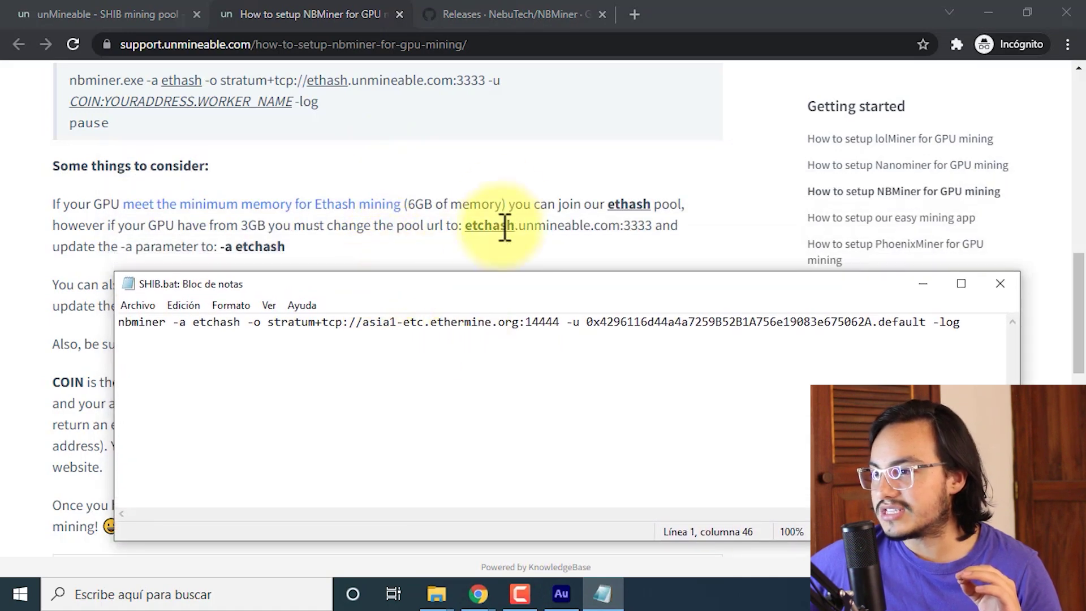
left_click(460, 247)
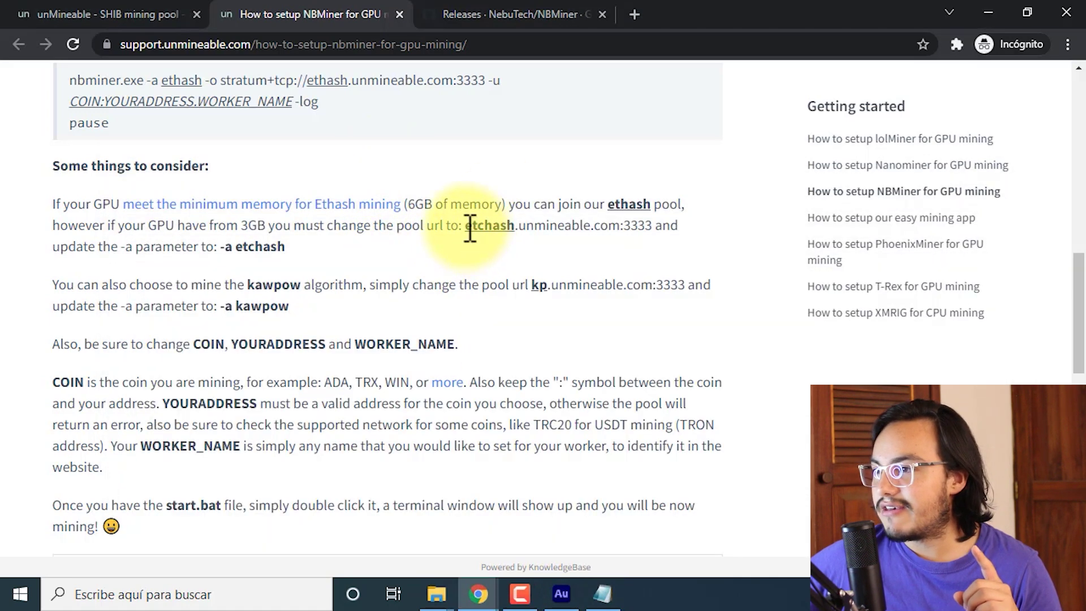
left_click_drag(467, 226, 651, 222)
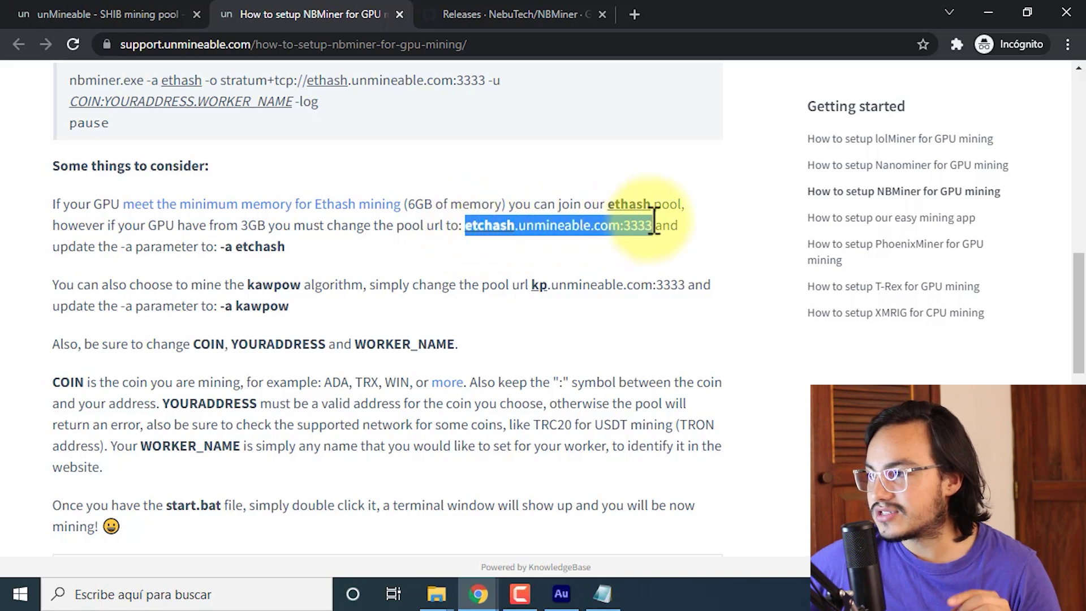
left_click(655, 224)
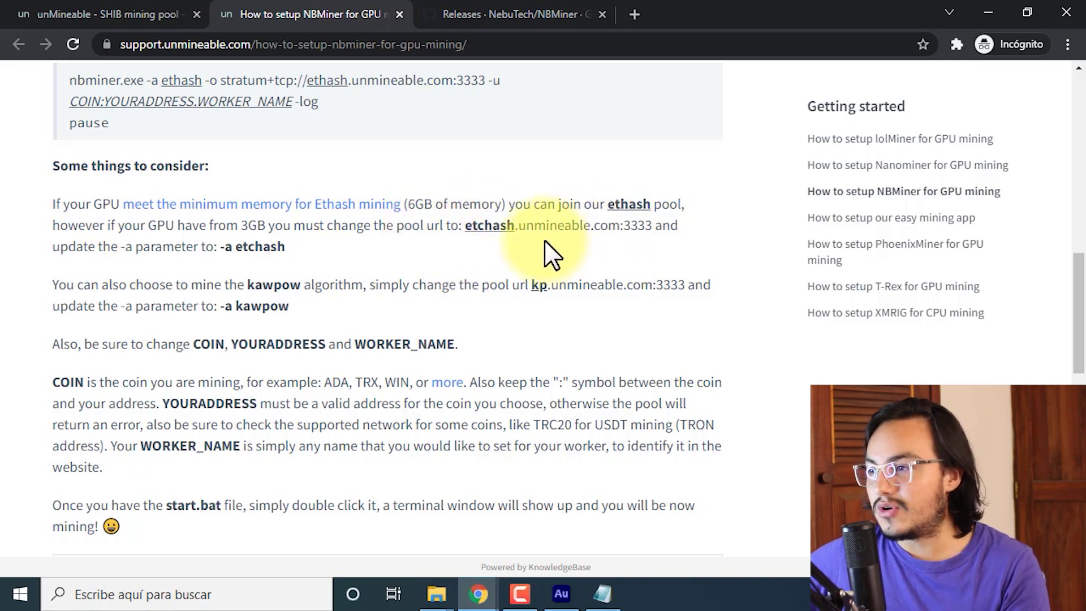
left_click_drag(478, 226, 629, 235)
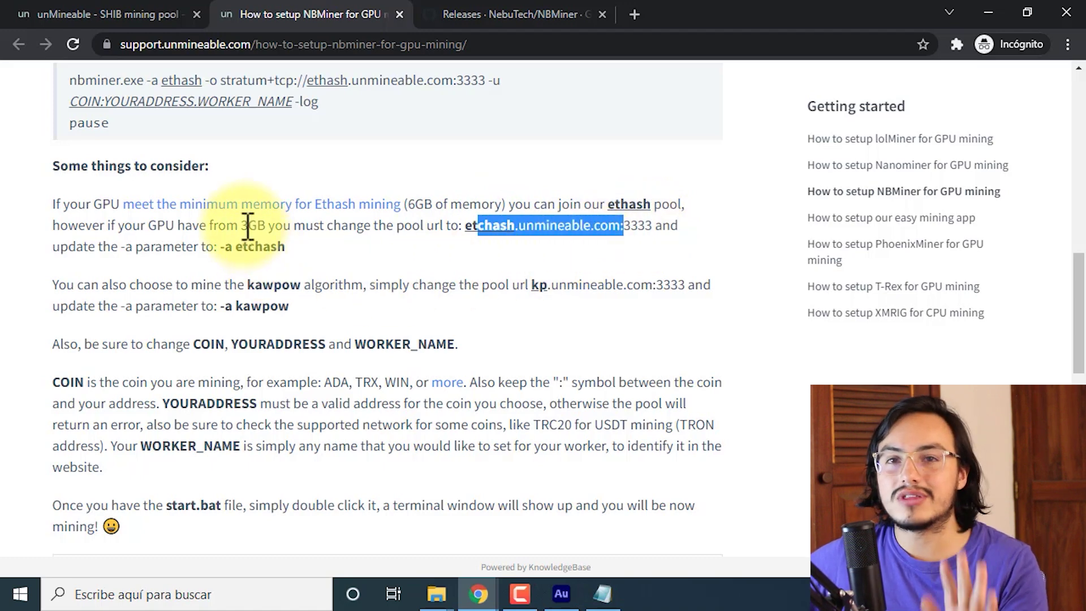
left_click(457, 231)
left_click_drag(465, 226, 655, 226)
key("ctrl+c")
In SHIB.bat, replace asia1-etc.ethermine.org:14444 with etchash.unmineable.com:3333 and add SHIB: before the wallet.
left_click(602, 594)
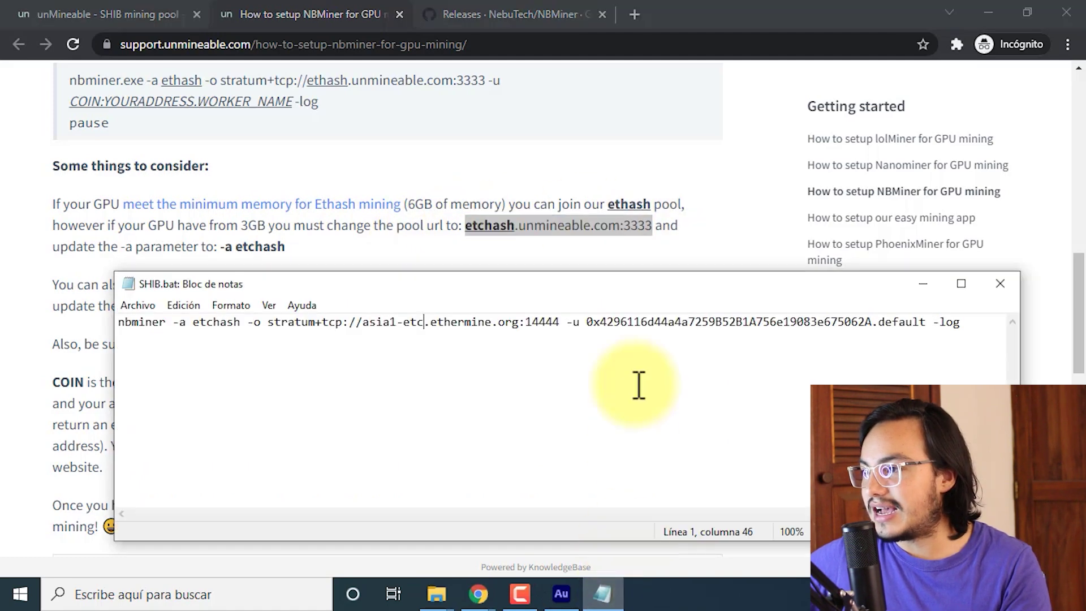
left_click_drag(363, 323, 564, 322)
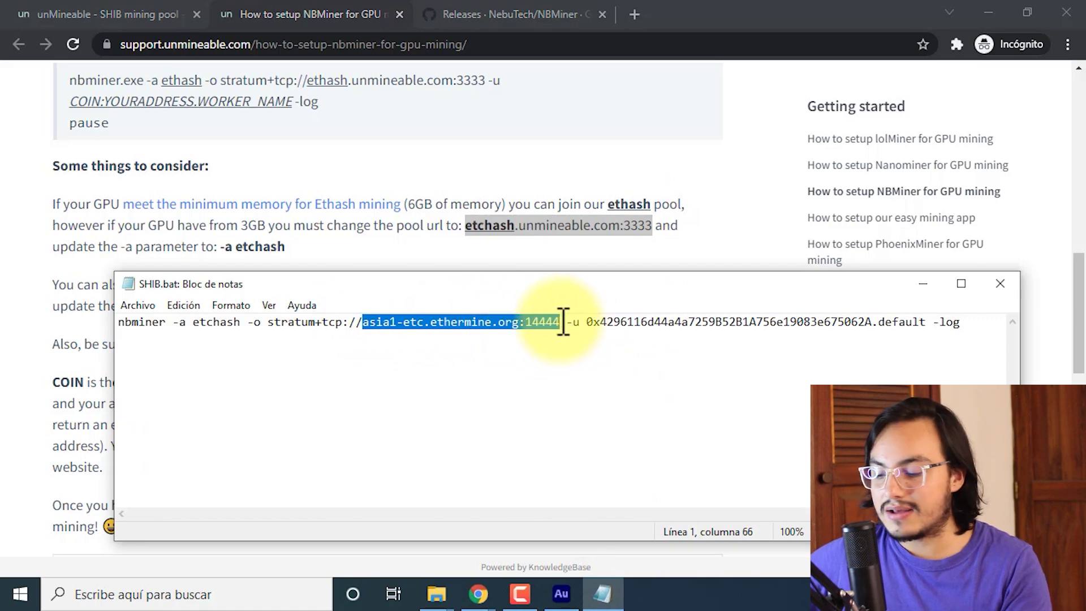
key("BackSpace")
key("ctrl+v")
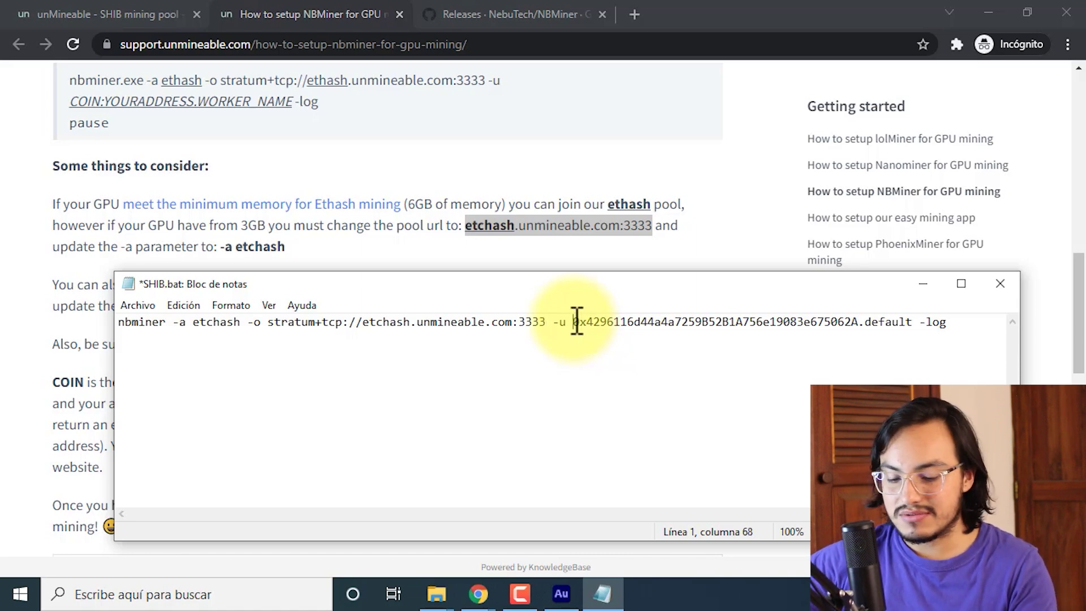
type("SHIB")
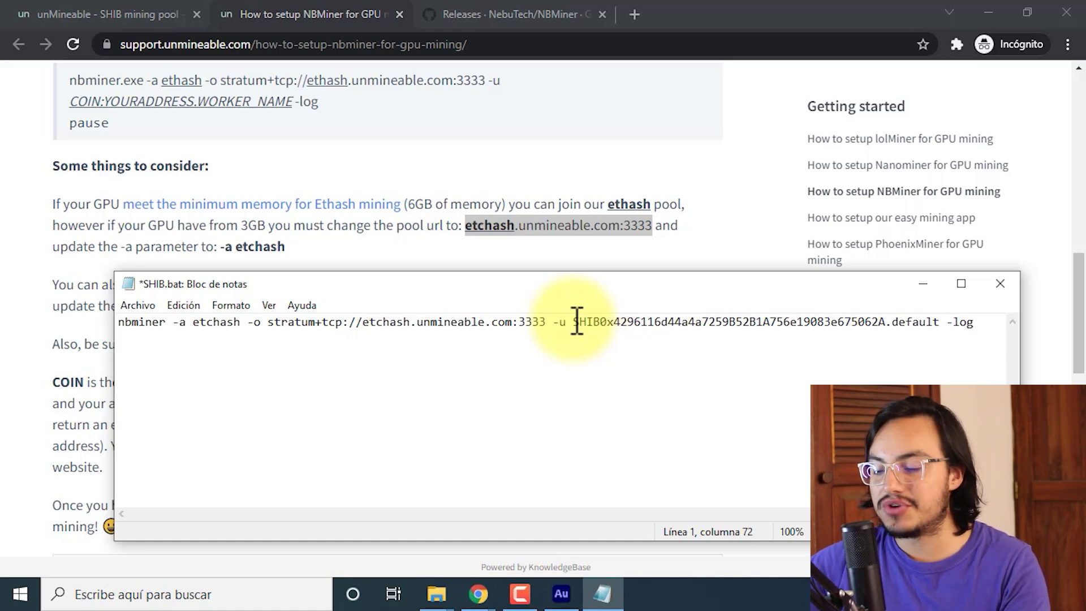
type(":")
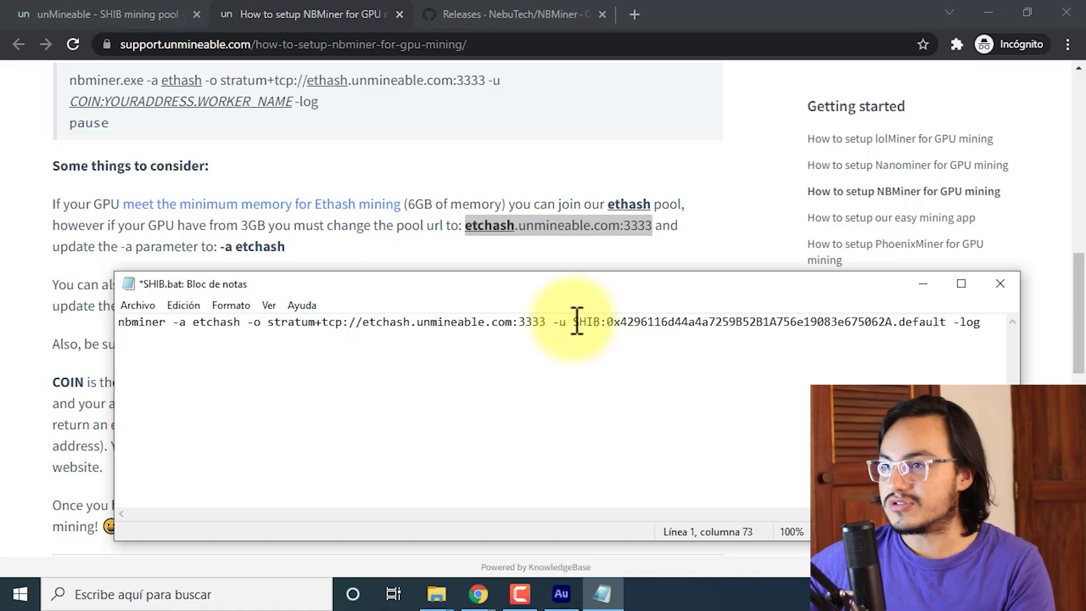
left_click(7, 247)
Open unMineable's coin list in a new tab, browse tokens like Shiba Inu and Solana, and return to SHIB.bat.
left_click(126, 11)
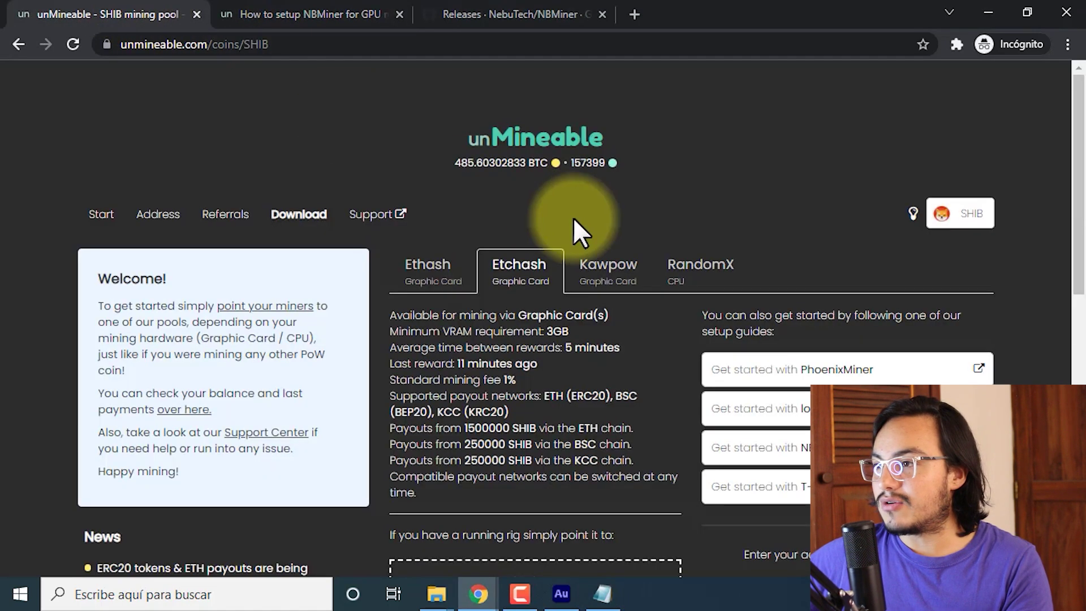
middle_click(520, 144)
left_click(327, 13)
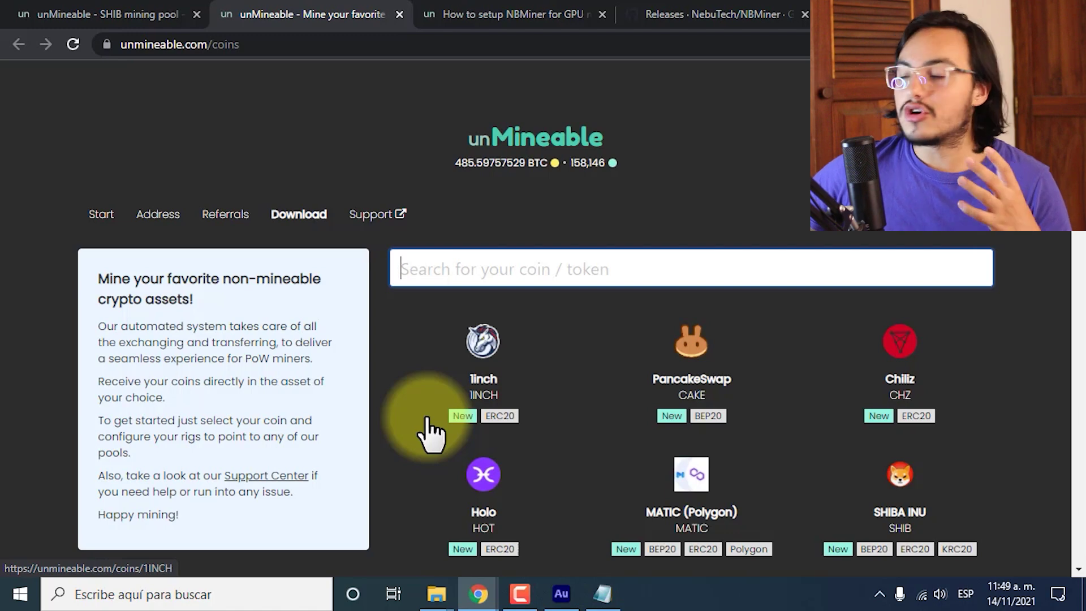
scroll(444, 441, "down", 1)
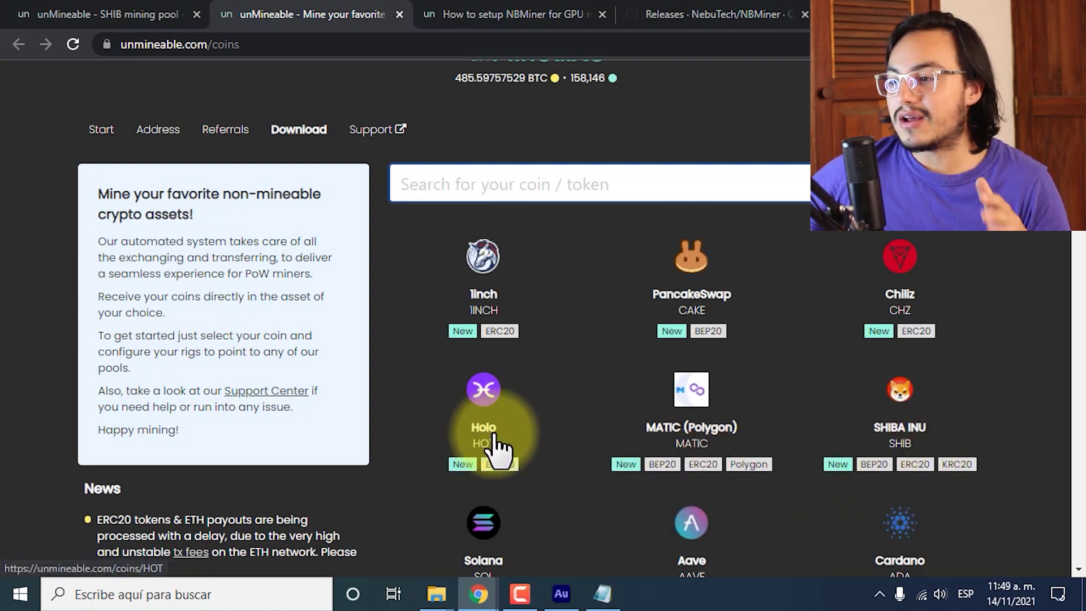
scroll(566, 469, "down", 4)
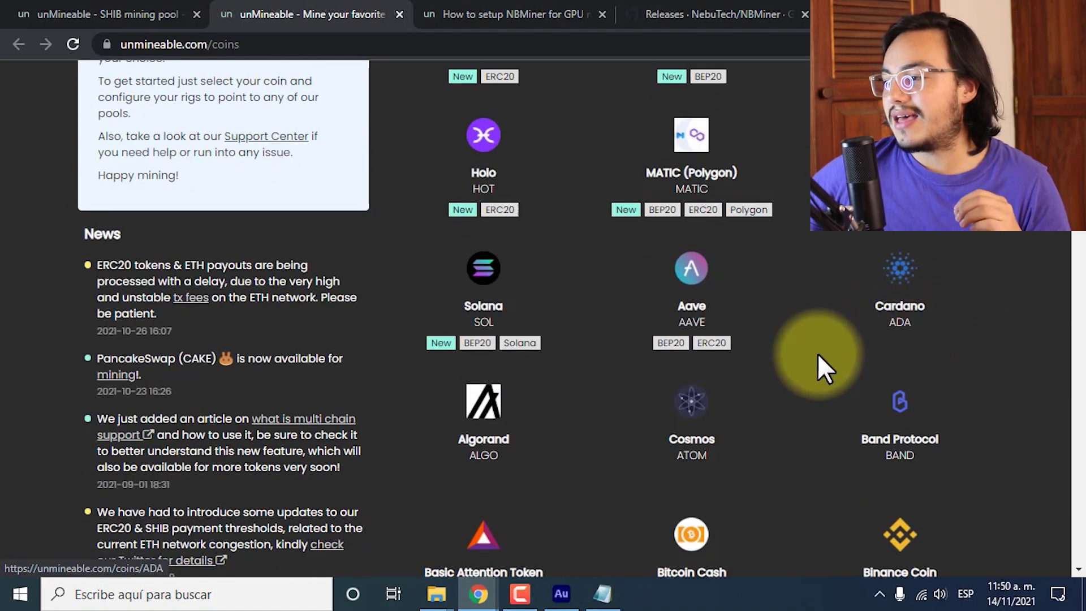
scroll(622, 328, "down", 3)
scroll(509, 272, "up", 2)
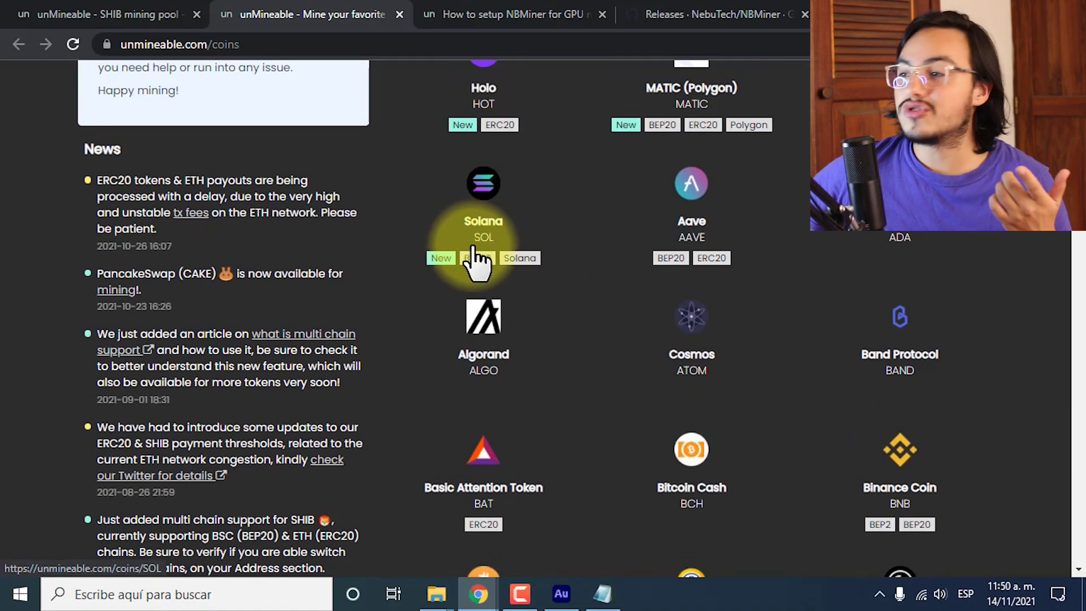
left_click(603, 593)
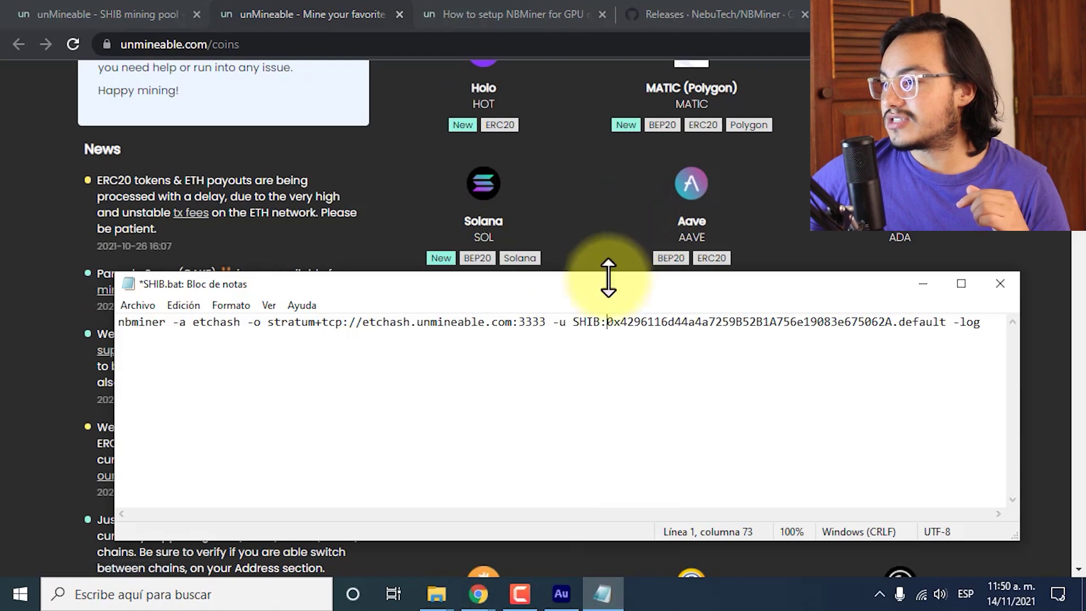
Select the wallet address following SHIB: in the SHIB.bat command.
left_click(602, 321)
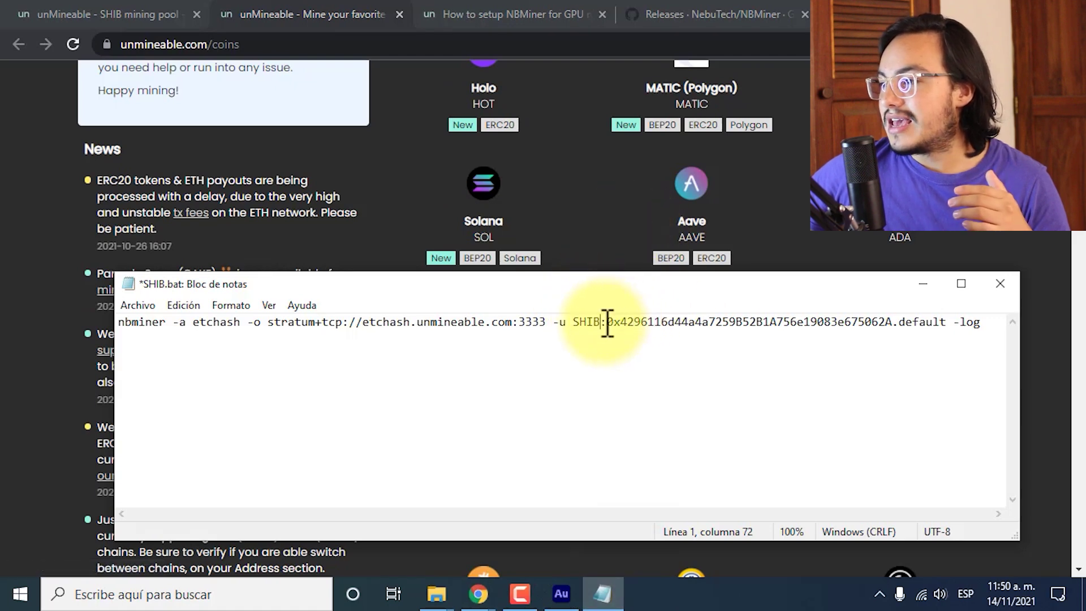
left_click_drag(614, 322, 893, 338)
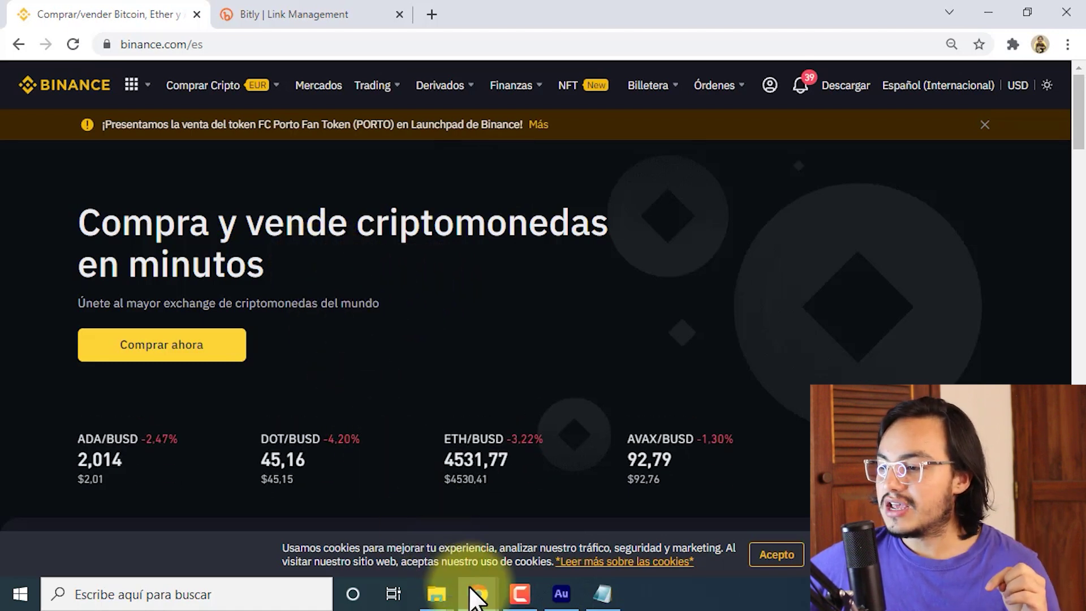
Dismiss Binance's country prompt and toggle between the Móvil and Correo electrónico sign-up options.
mouse_move(478, 594)
left_click(557, 538)
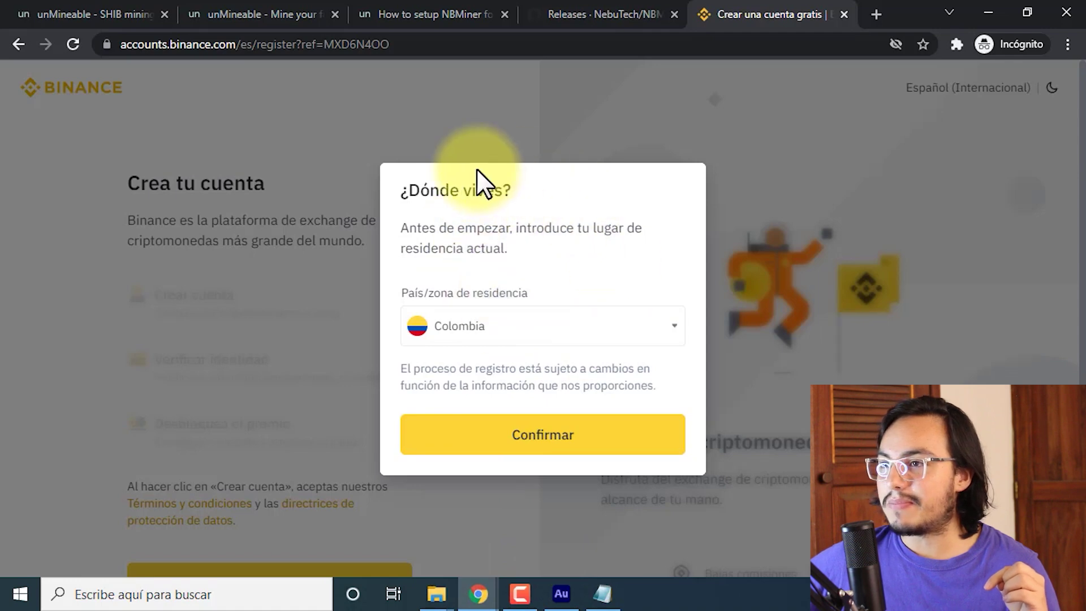
left_click(536, 334)
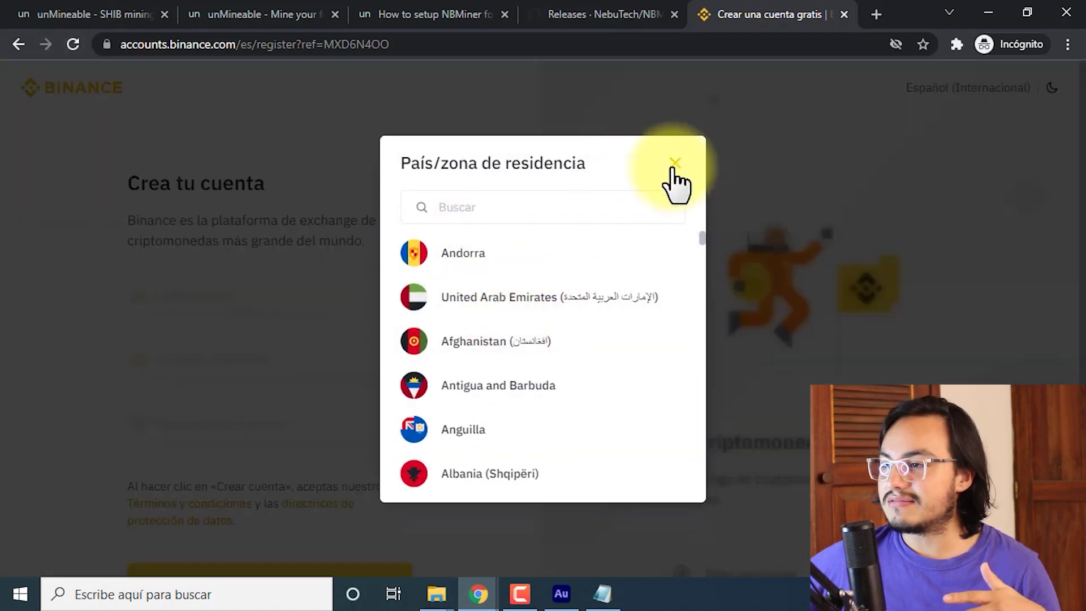
left_click(675, 163)
left_click(529, 446)
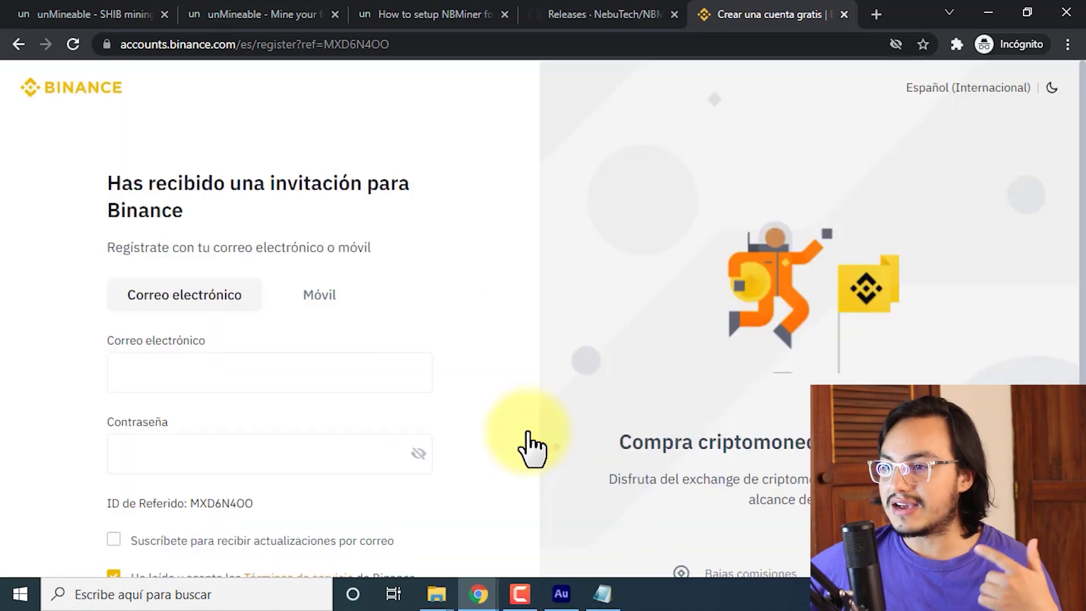
scroll(271, 328, "down", 2)
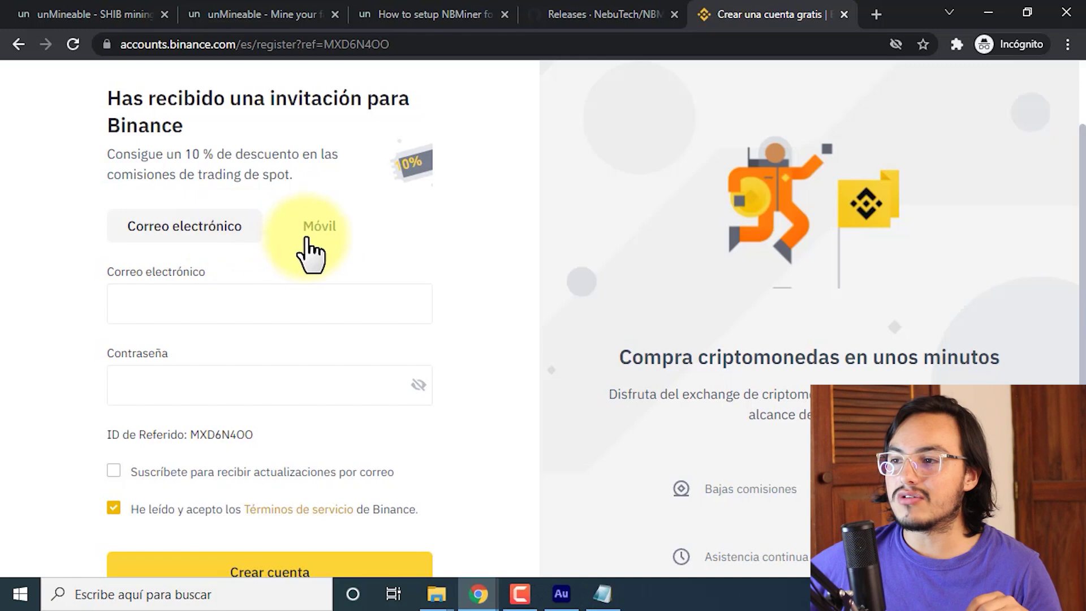
left_click(326, 233)
left_click(235, 237)
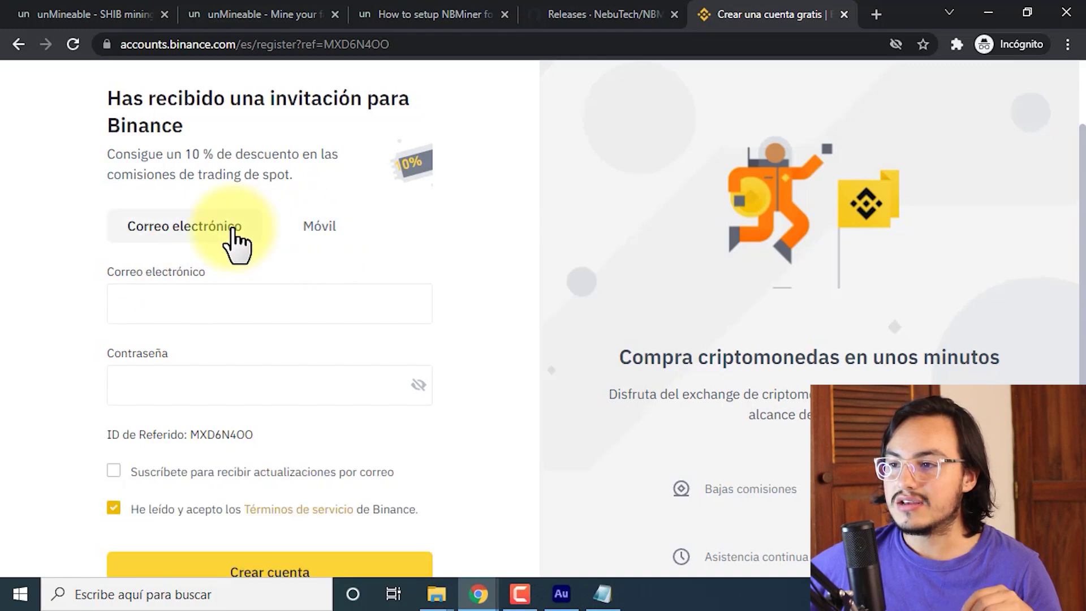
scroll(271, 463, "down", 2)
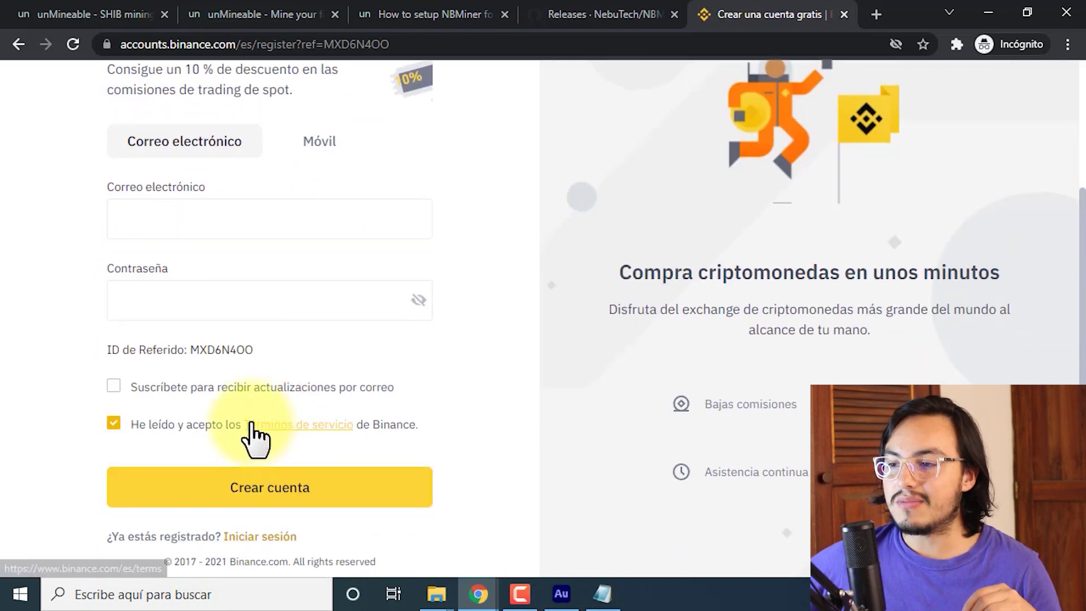
scroll(254, 436, "up", 2)
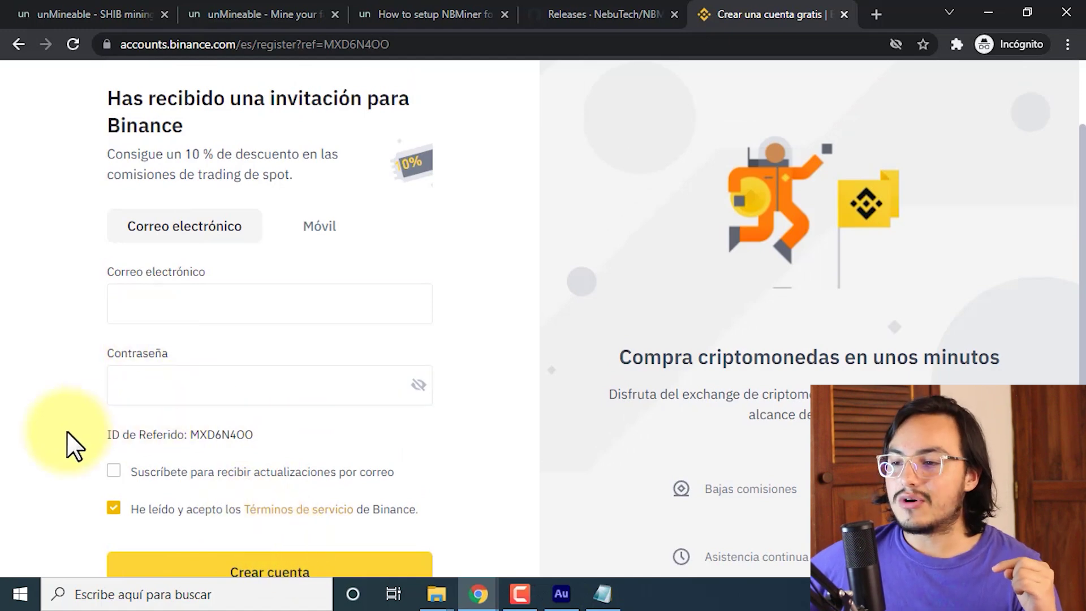
Point out the referral ID and 10% discount offer, then switch to the logged-in Binance window.
left_click_drag(110, 435, 231, 436)
left_click(236, 438)
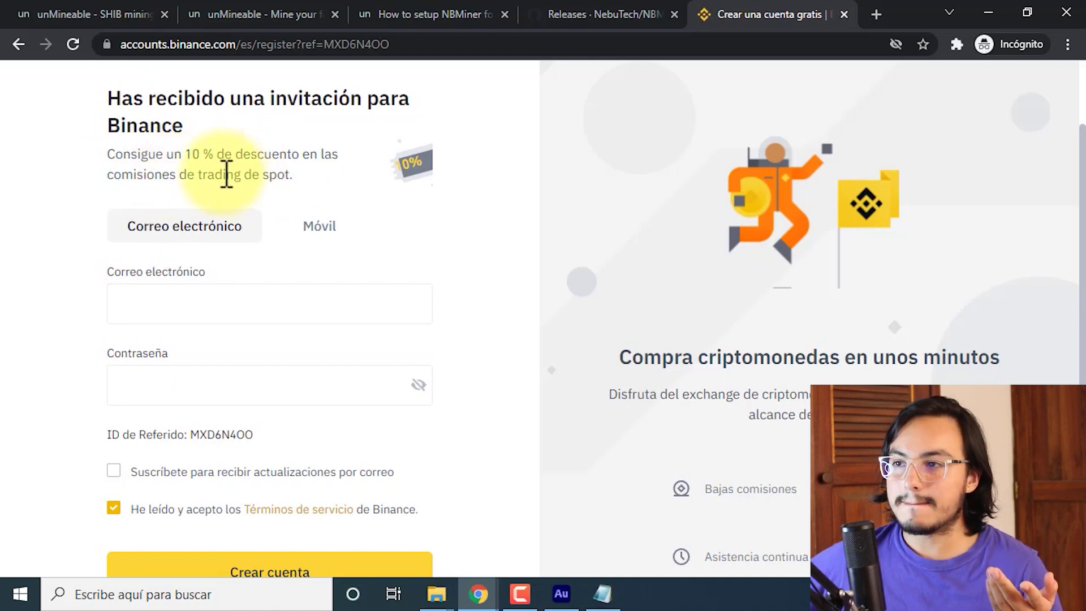
left_click_drag(194, 155, 291, 163)
left_click(290, 164)
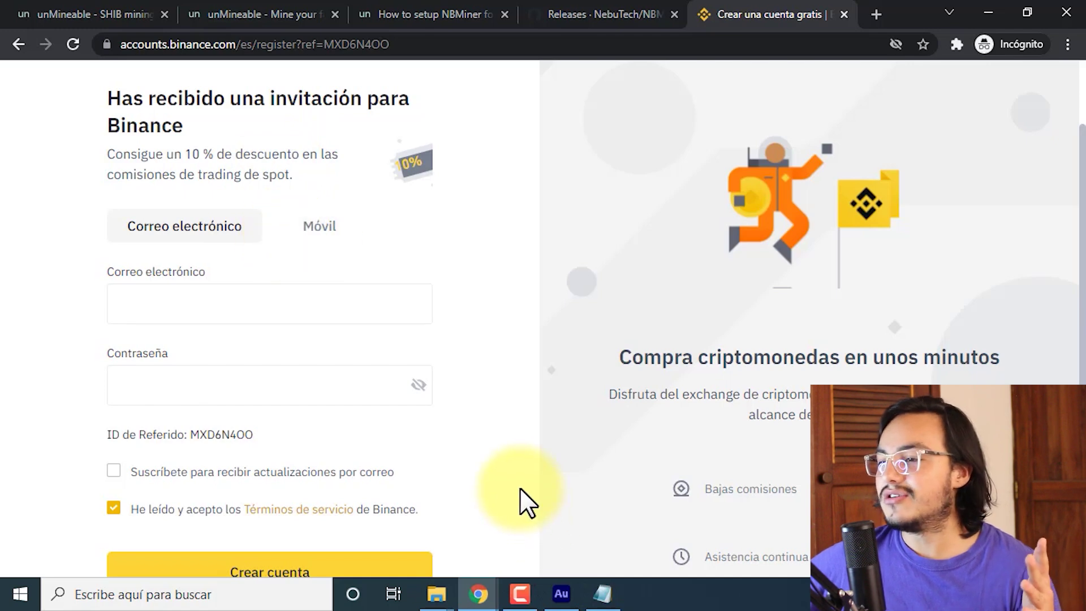
left_click(478, 593)
left_click(407, 517)
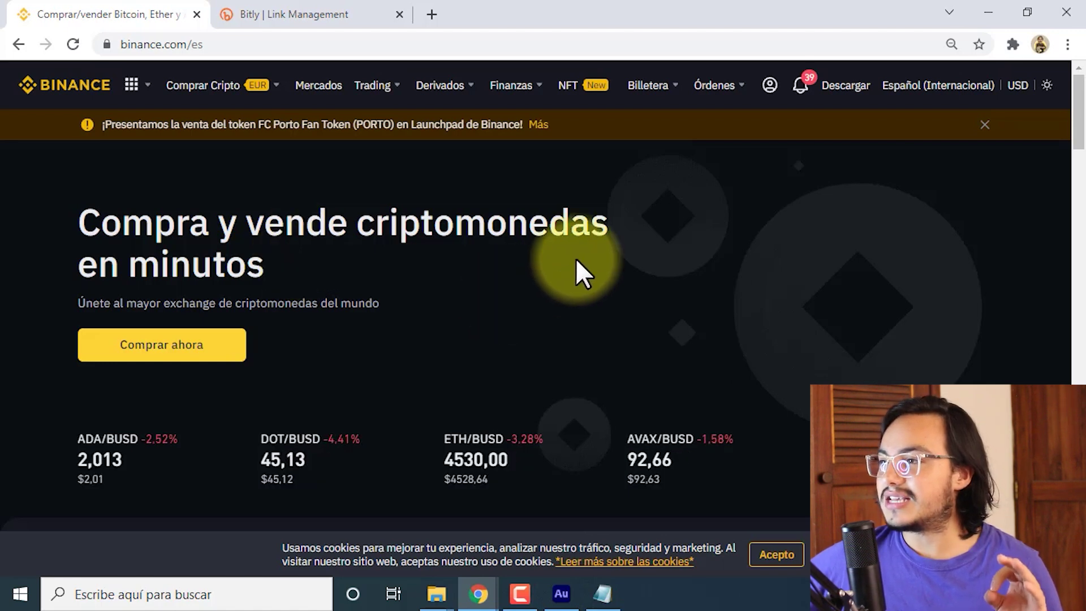
Search the Binance spot wallet coin list for 'shib'.
mouse_move(651, 104)
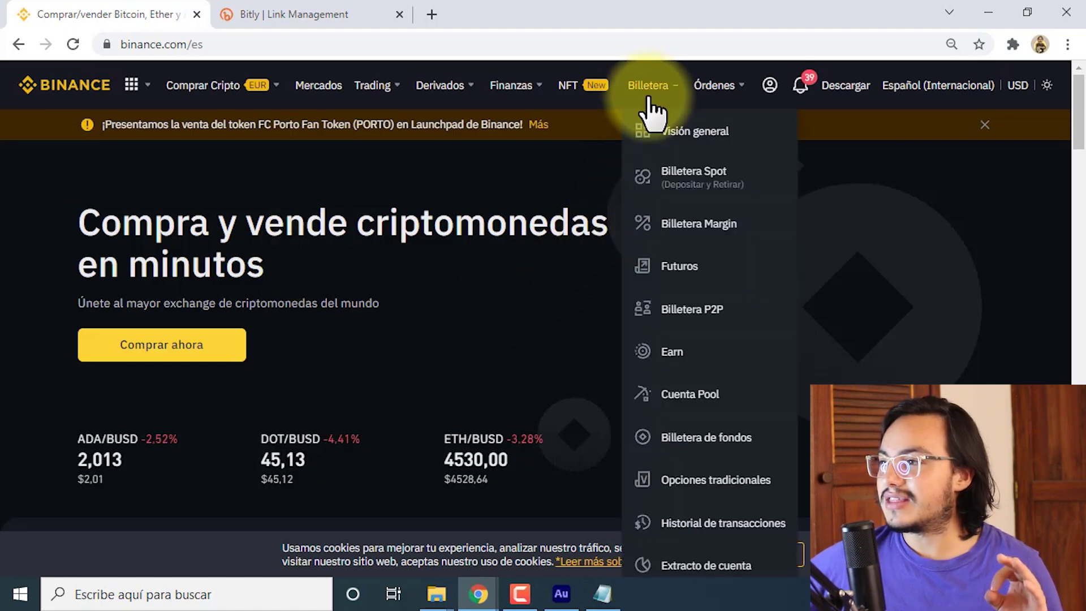
left_click(676, 178)
scroll(618, 202, "down", 2)
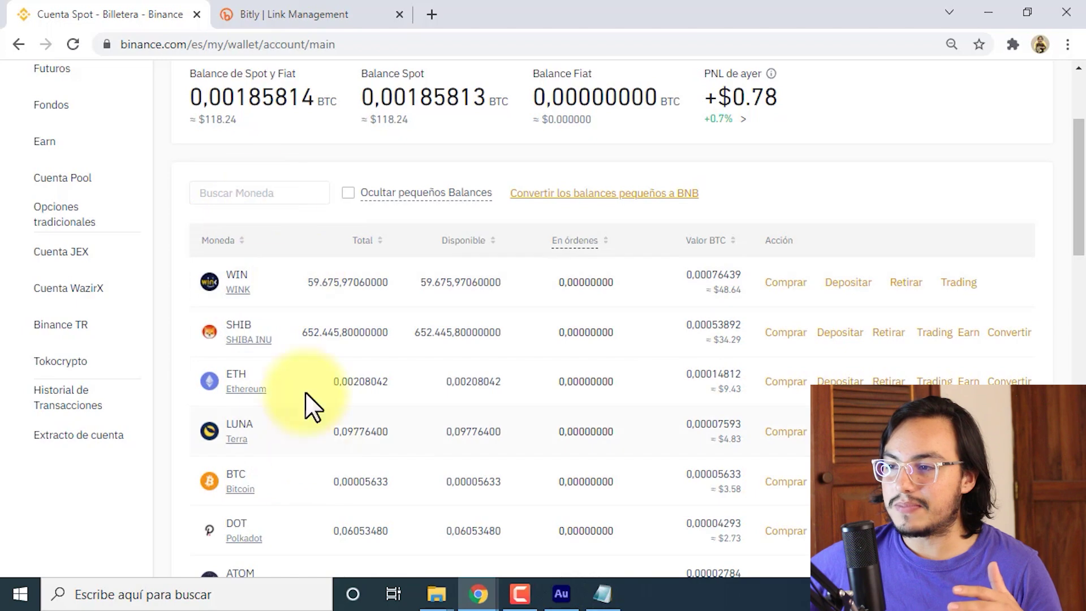
left_click(203, 192)
left_click(233, 195)
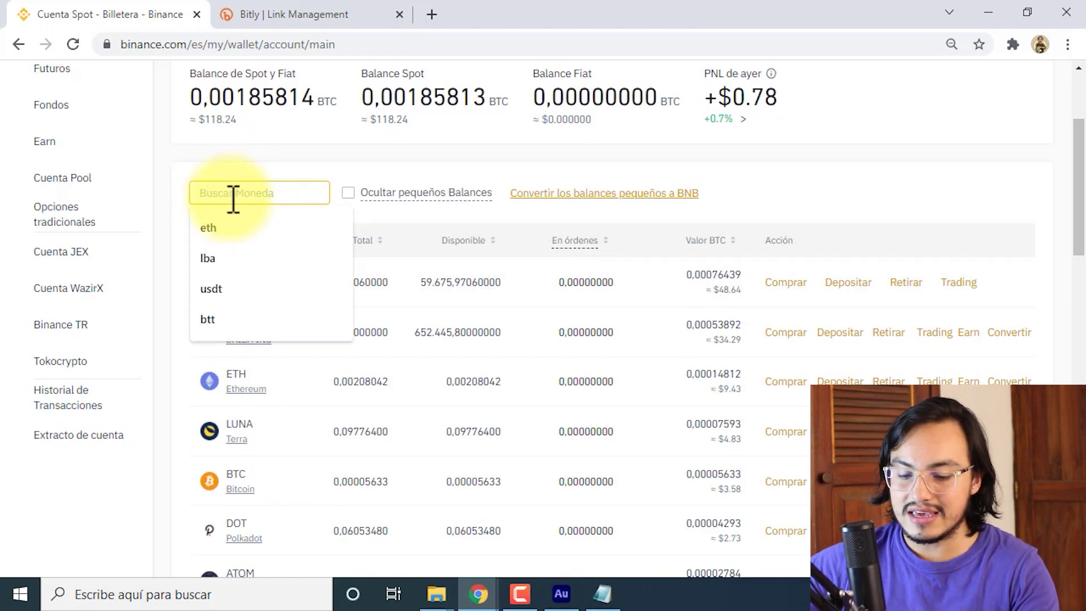
type("shib")
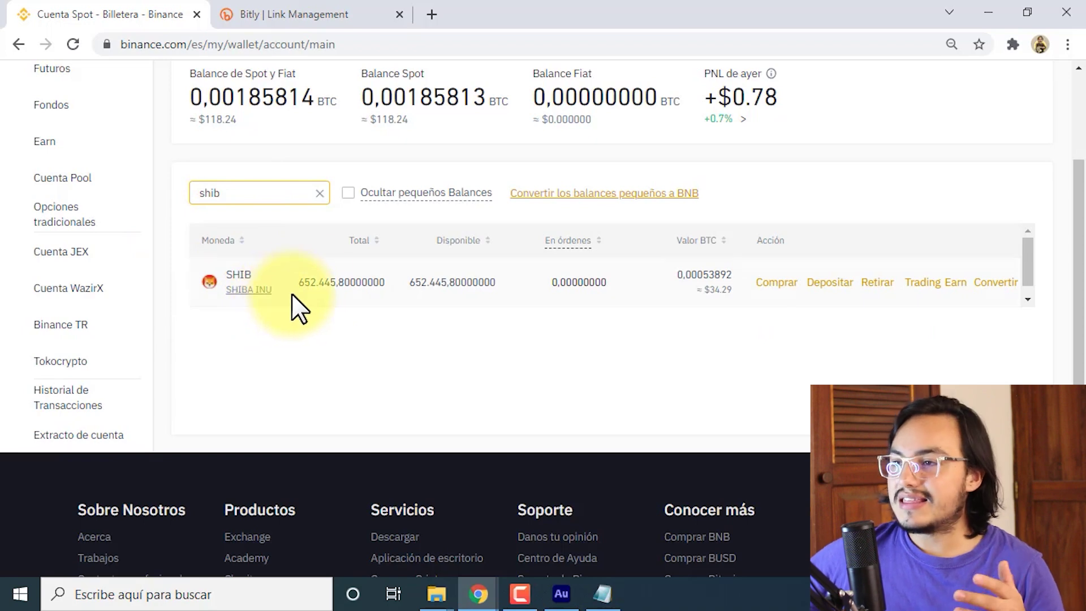
Open the SHIB deposit page and expand its network choices (BSC, ETH).
left_click(833, 285)
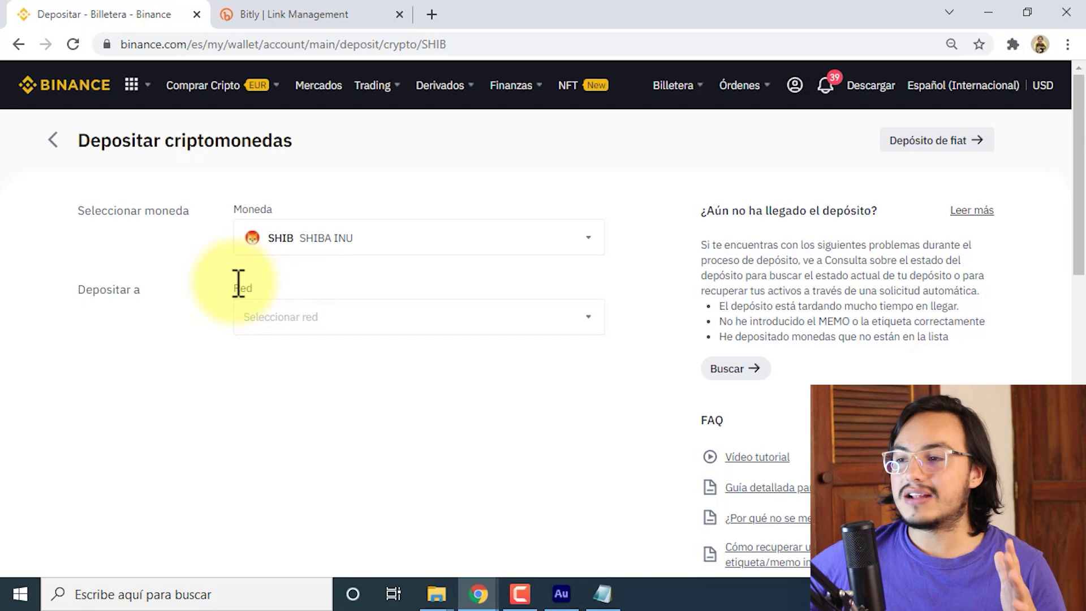
left_click_drag(238, 285, 386, 296)
left_click(386, 296)
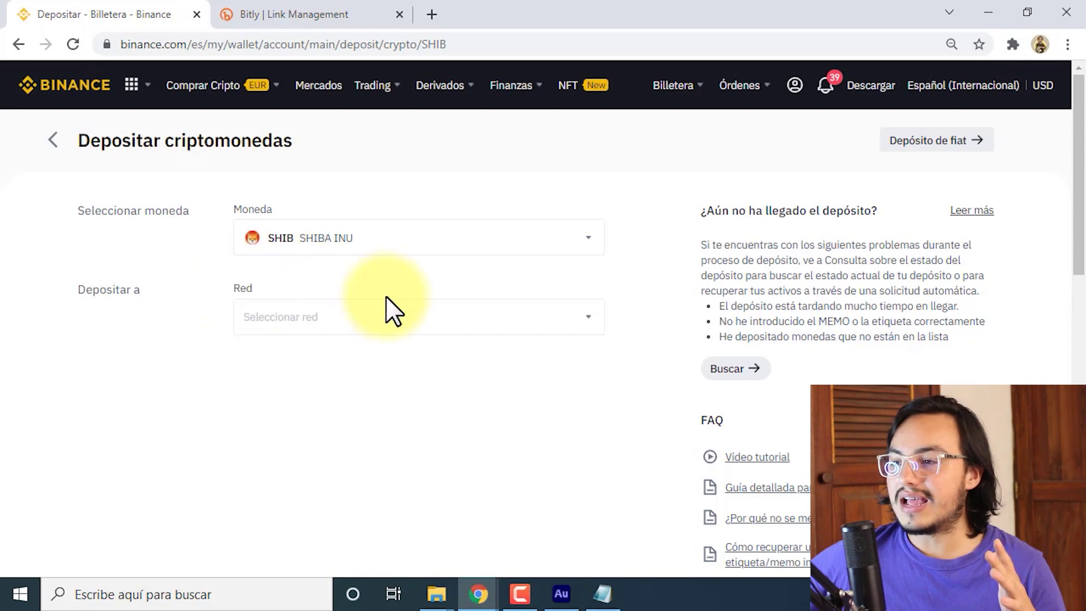
left_click(572, 328)
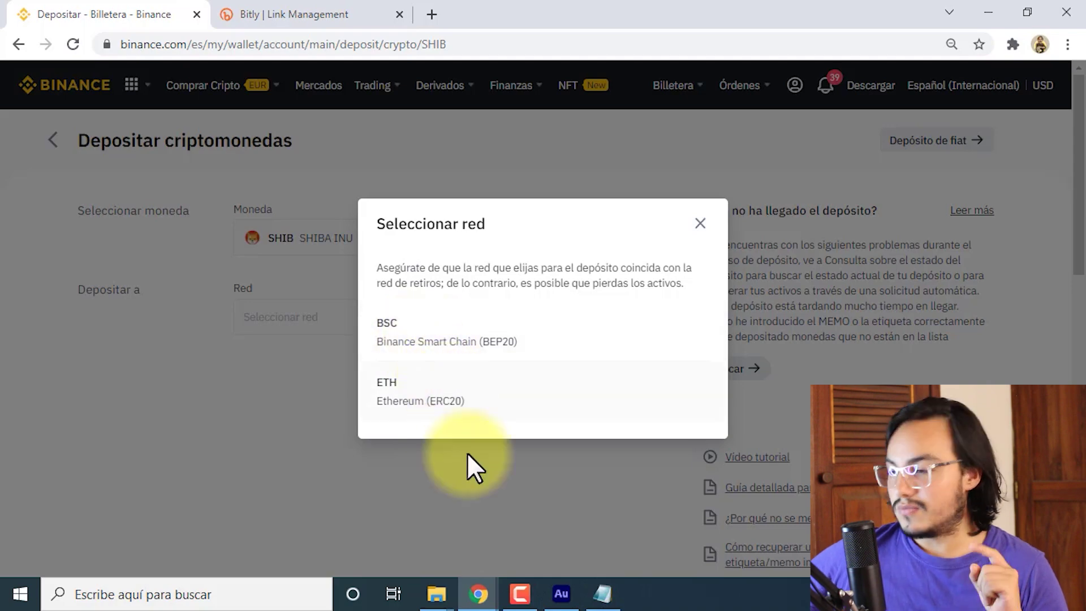
Return to the unMineable coins list and inspect SHIB's network tags.
mouse_move(478, 593)
left_click(543, 546)
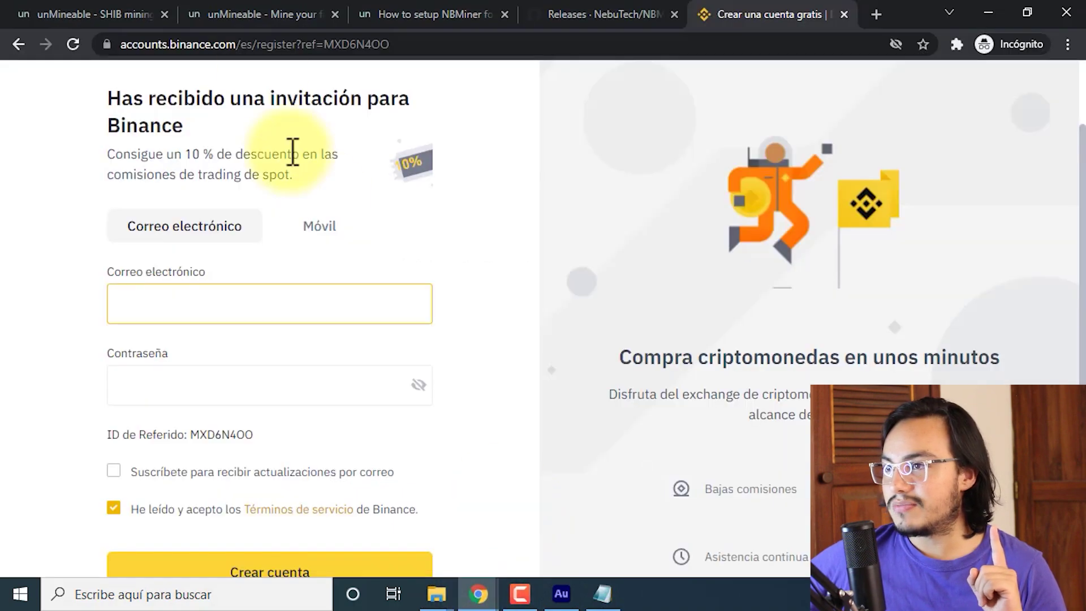
left_click(260, 14)
scroll(400, 242, "up", 5)
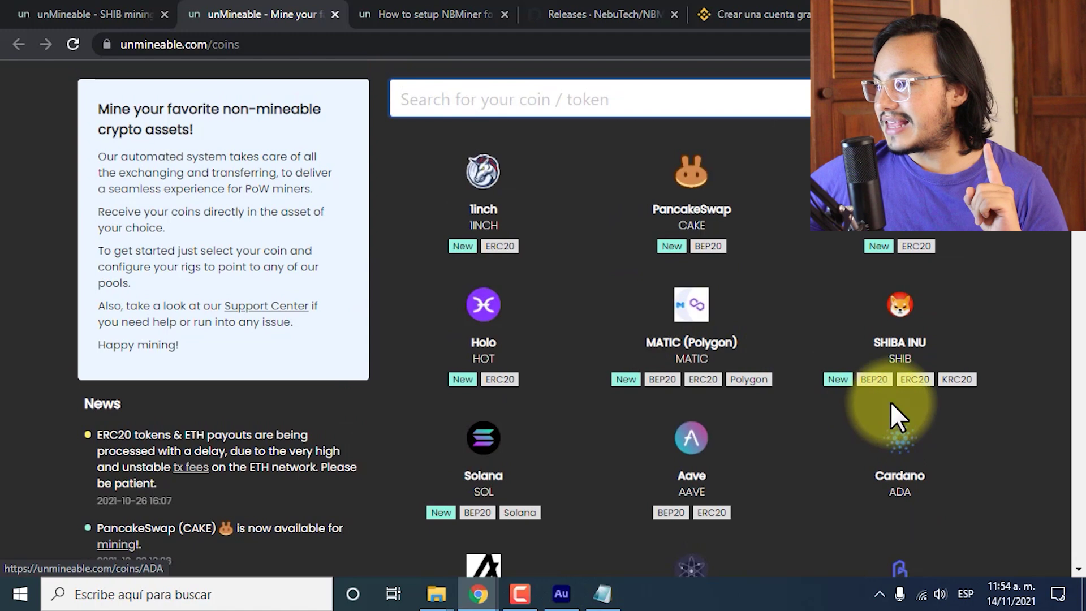
mouse_move(873, 388)
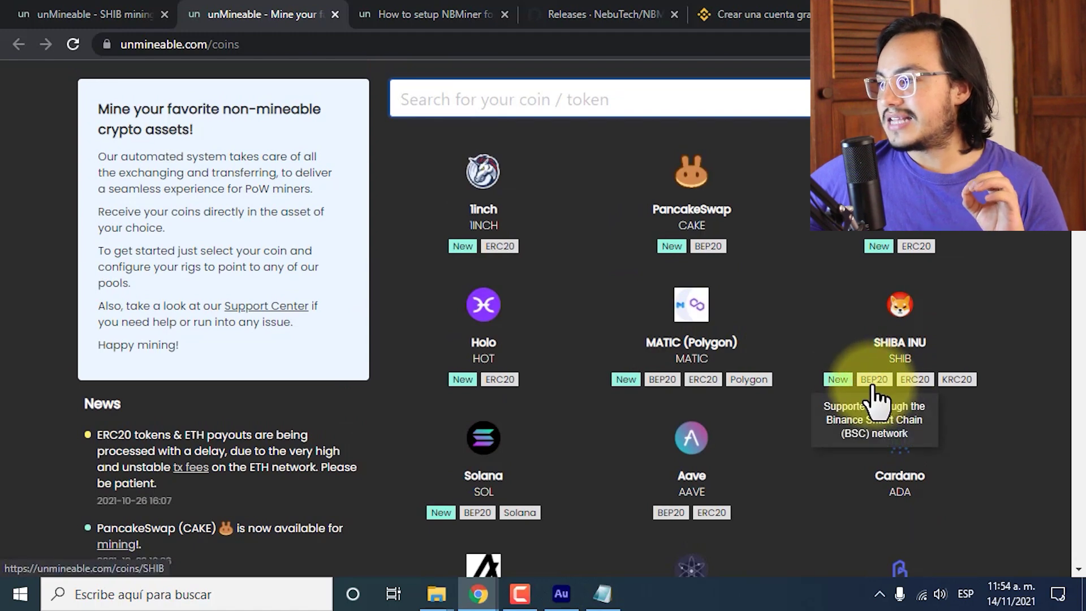
mouse_move(956, 384)
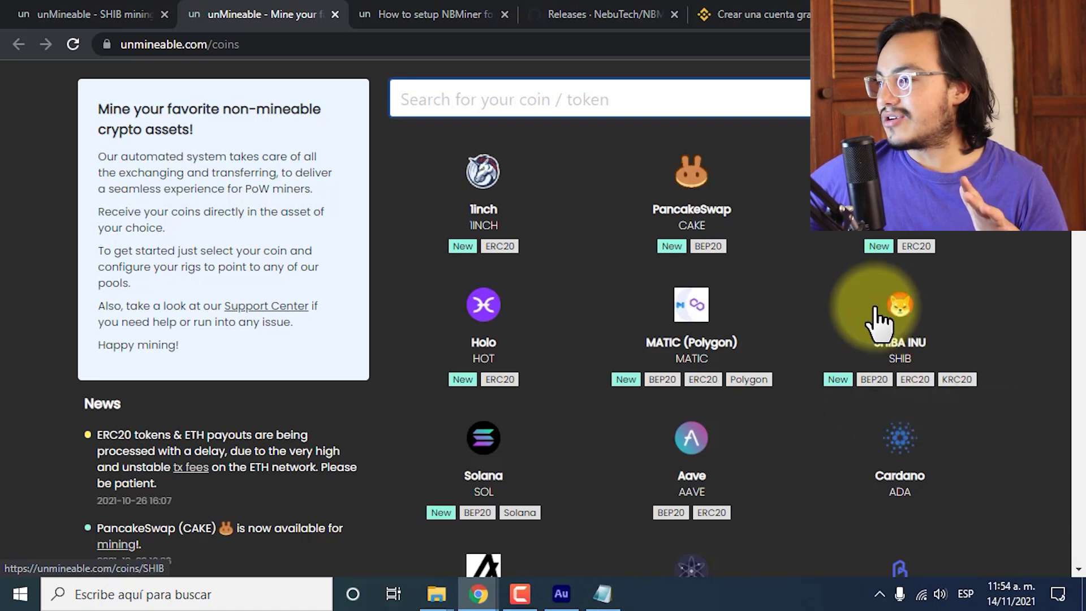
Compare SHIB payout thresholds: 1500000 via ETH versus 250000 via BSC or KCC.
left_click(447, 15)
left_click(4, 10)
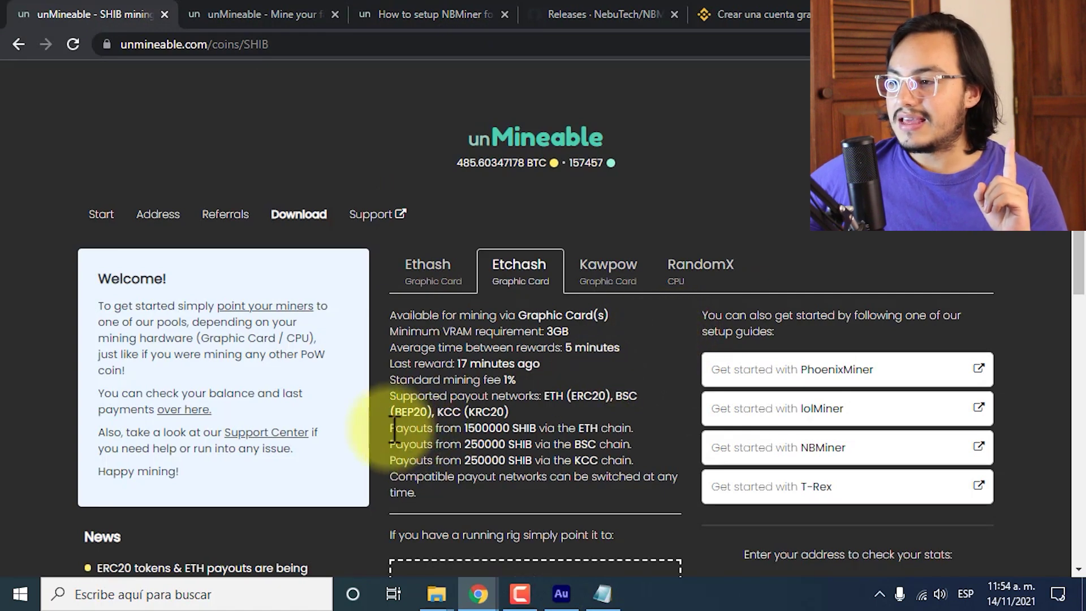
left_click_drag(398, 429, 633, 461)
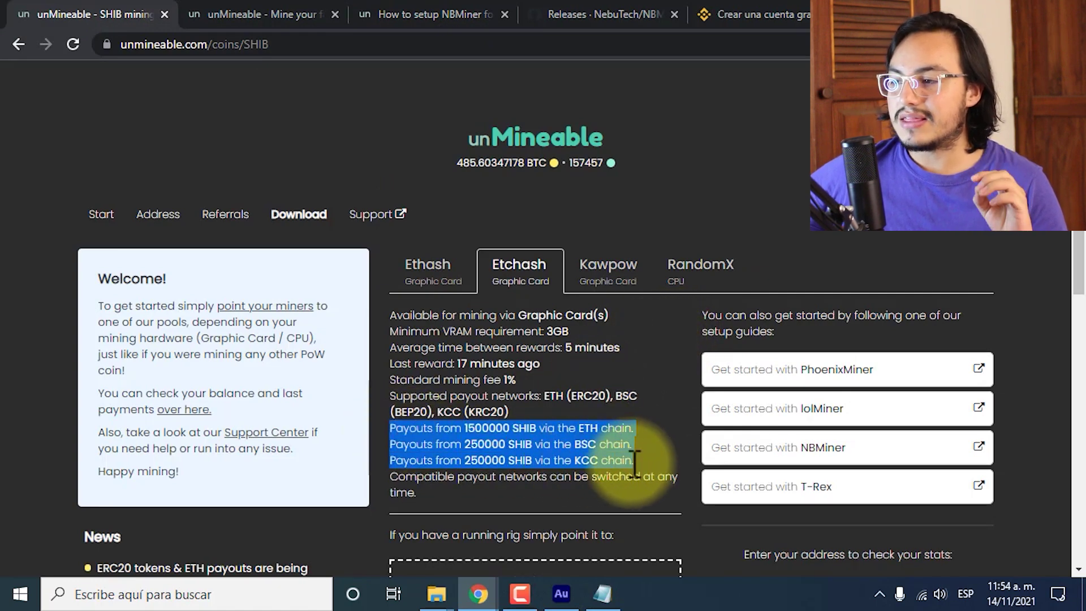
left_click(629, 459)
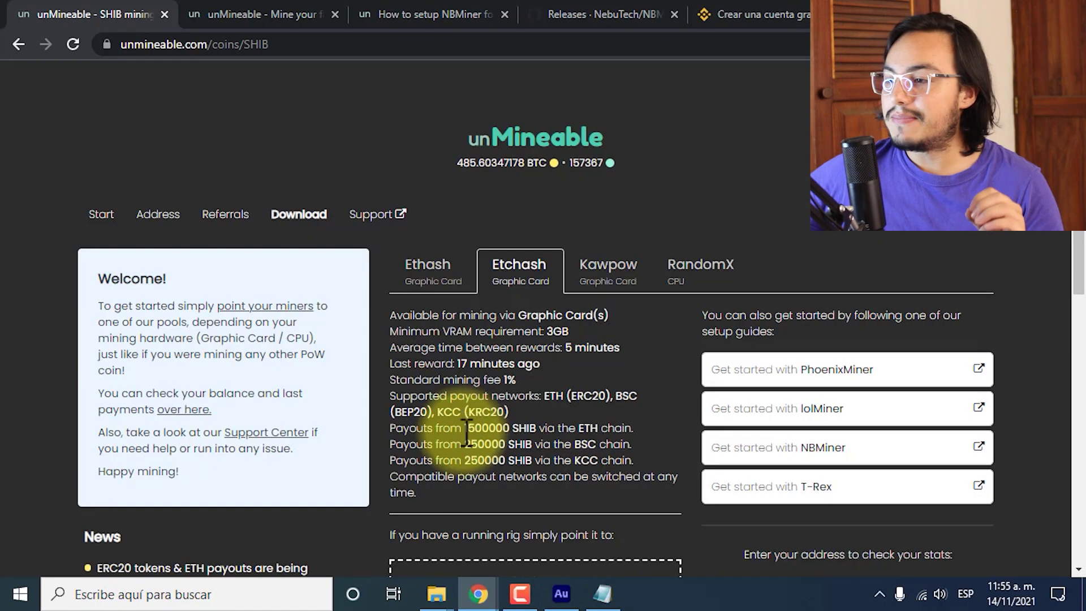
left_click_drag(465, 428, 490, 430)
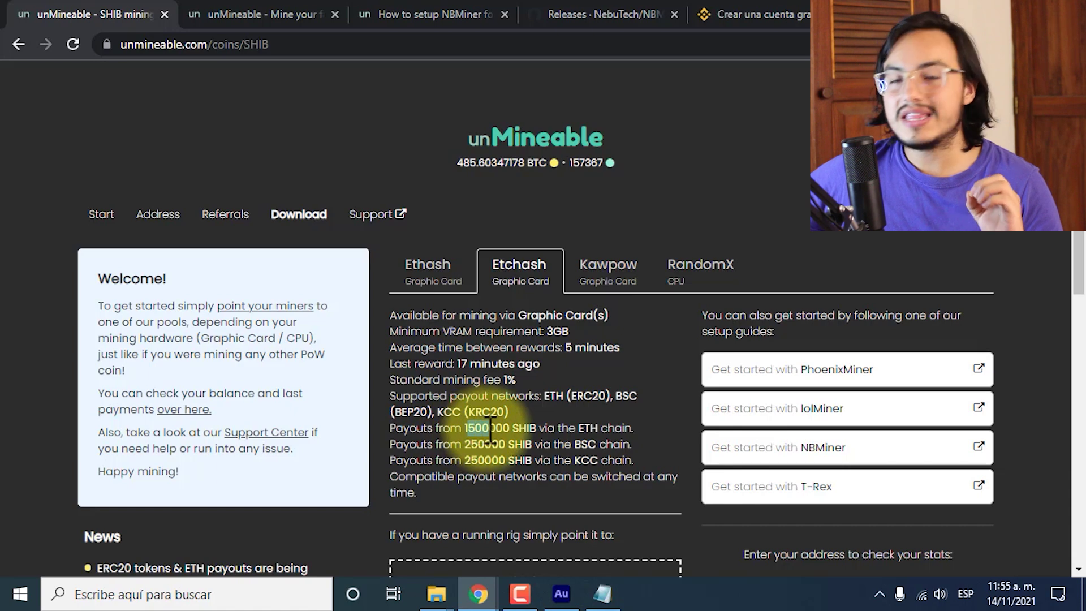
left_click(537, 447)
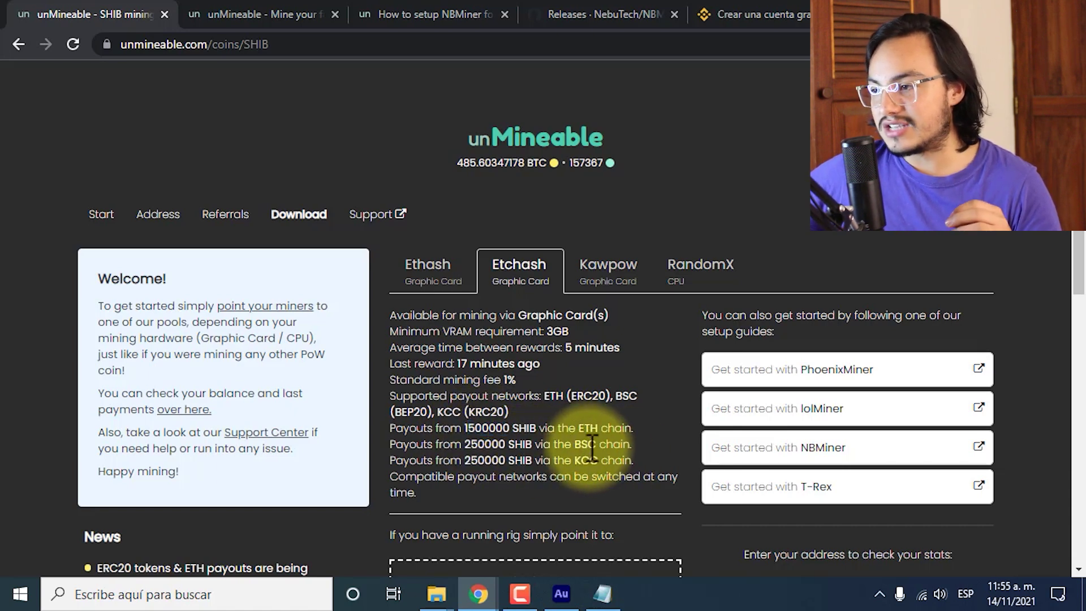
left_click_drag(589, 449, 572, 448)
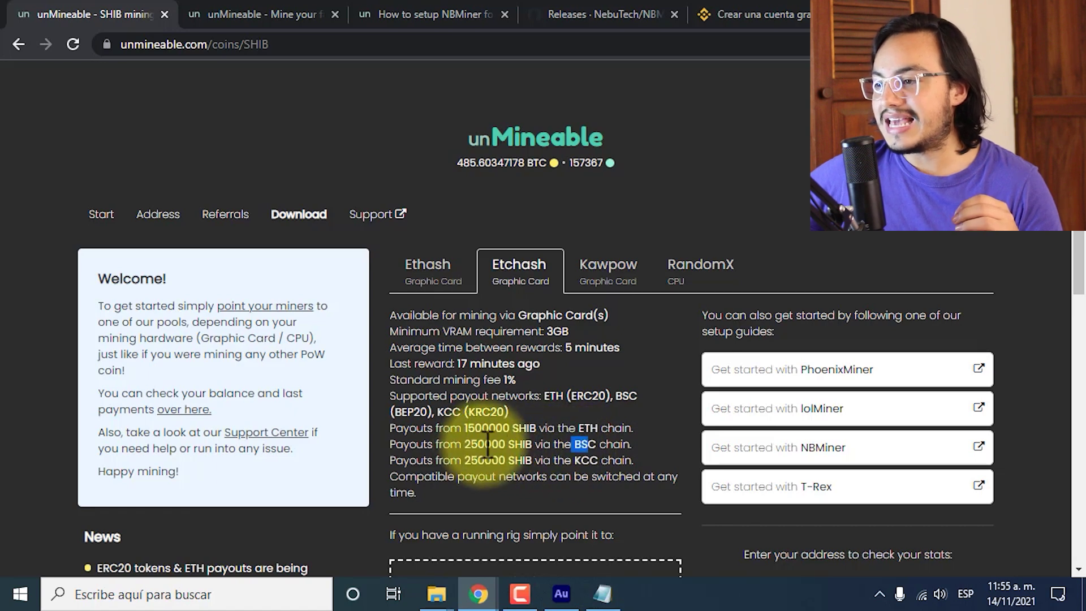
left_click_drag(484, 444, 509, 444)
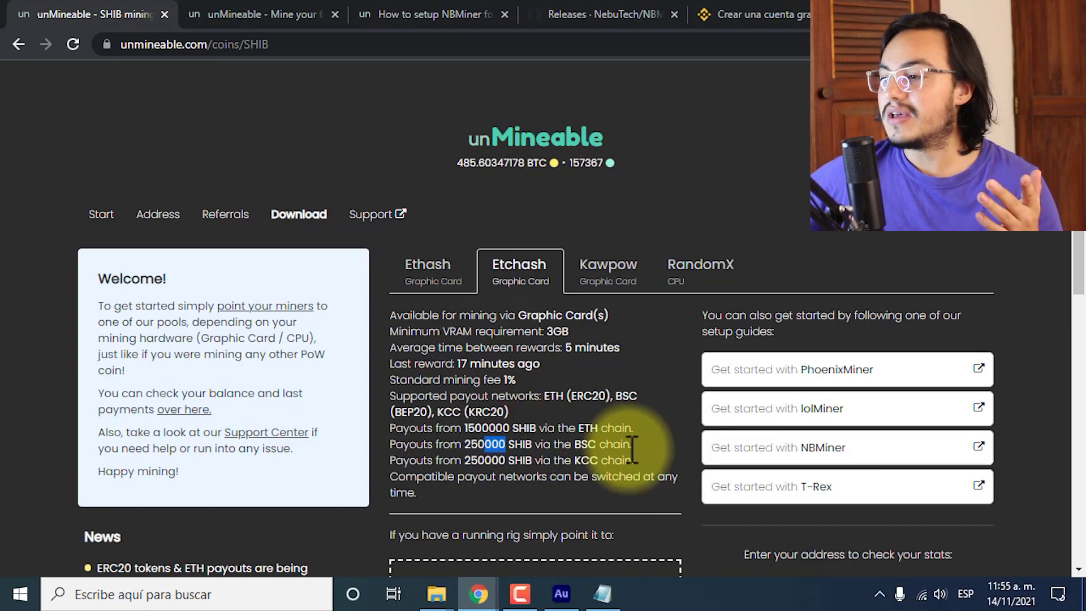
left_click(589, 464)
double_click(590, 461)
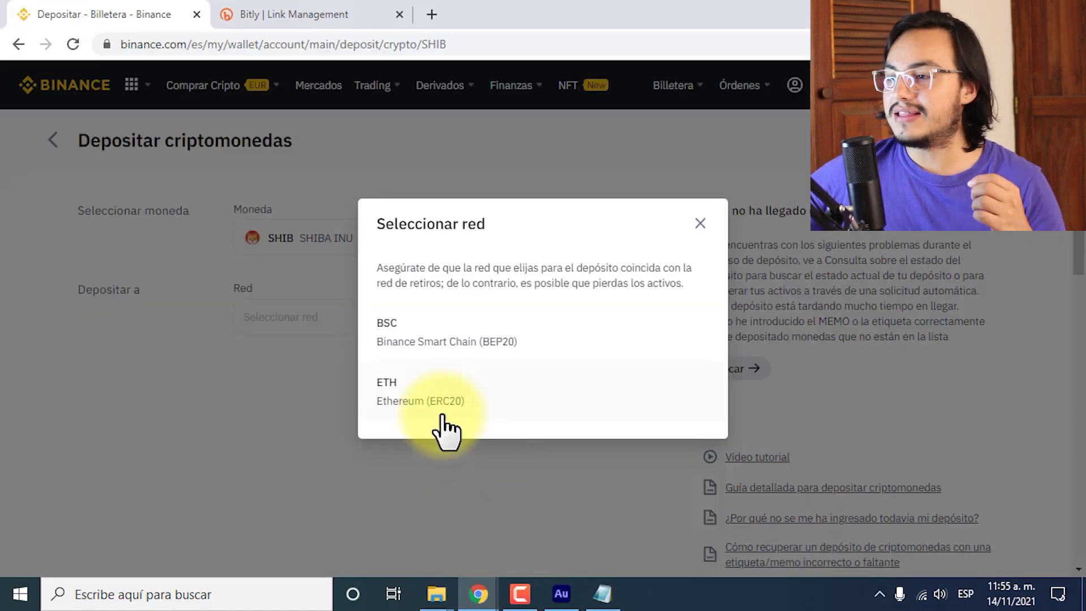
Pick BSC (BEP20) for the SHIB deposit address, then bring SHIB.bat forward in Notepad.
left_click(448, 332)
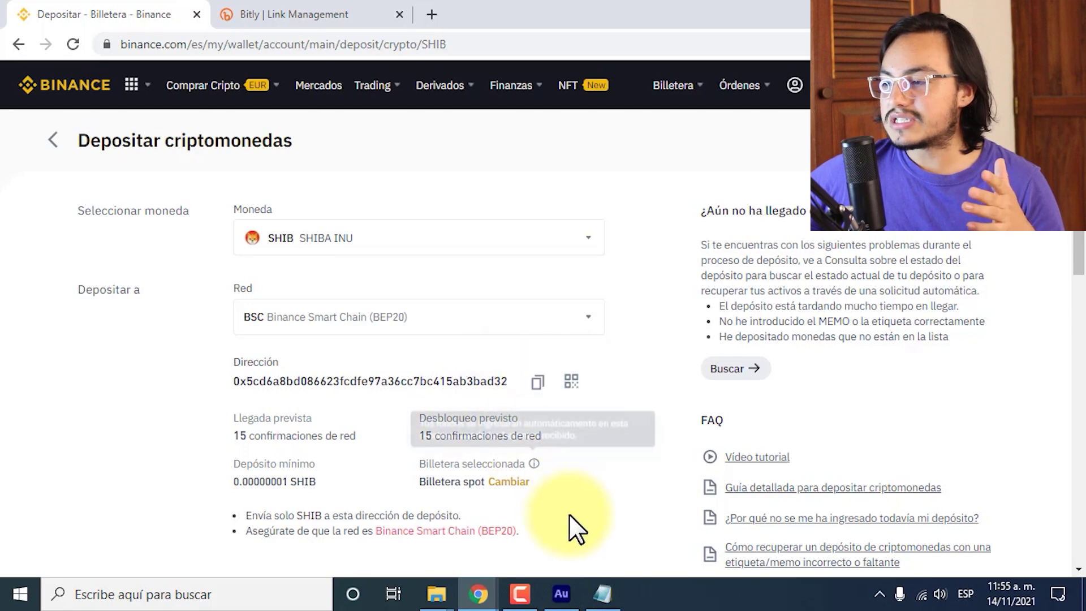
left_click(604, 600)
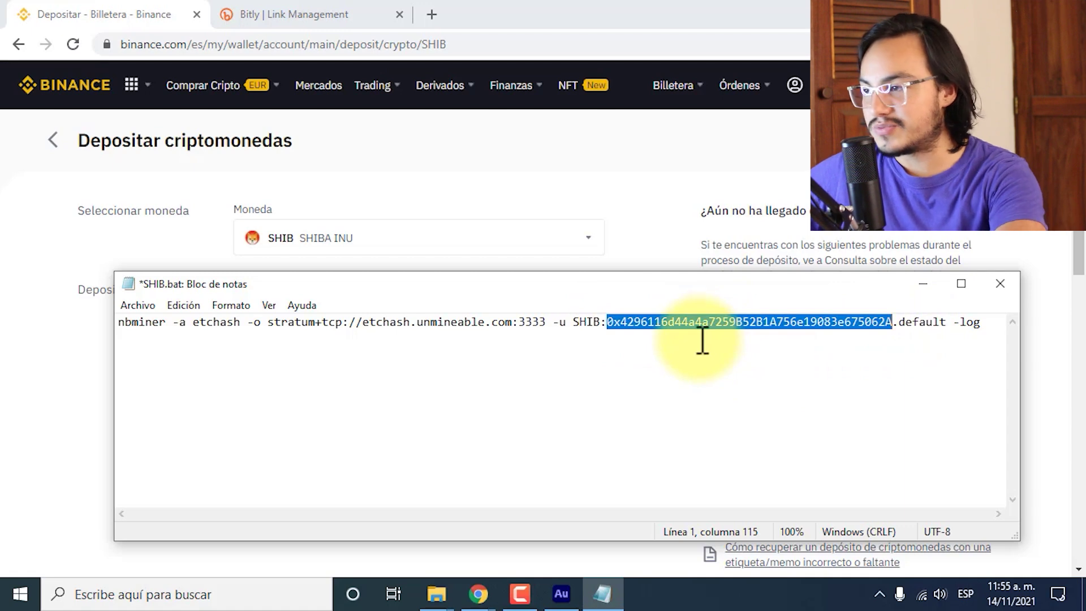
Paste the Binance BSC deposit address after SHIB: and the referral code after the worker name.
key("BackSpace")
type("0x5cd6a8bd086623fcdfe97a36cc7bc415ab3bad32")
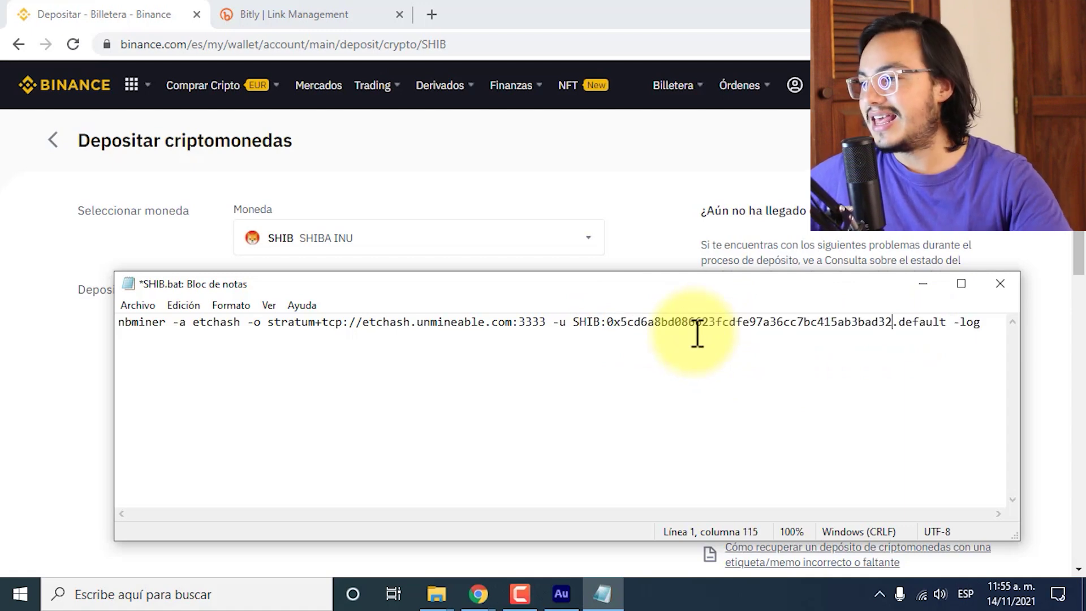
left_click_drag(902, 328, 944, 327)
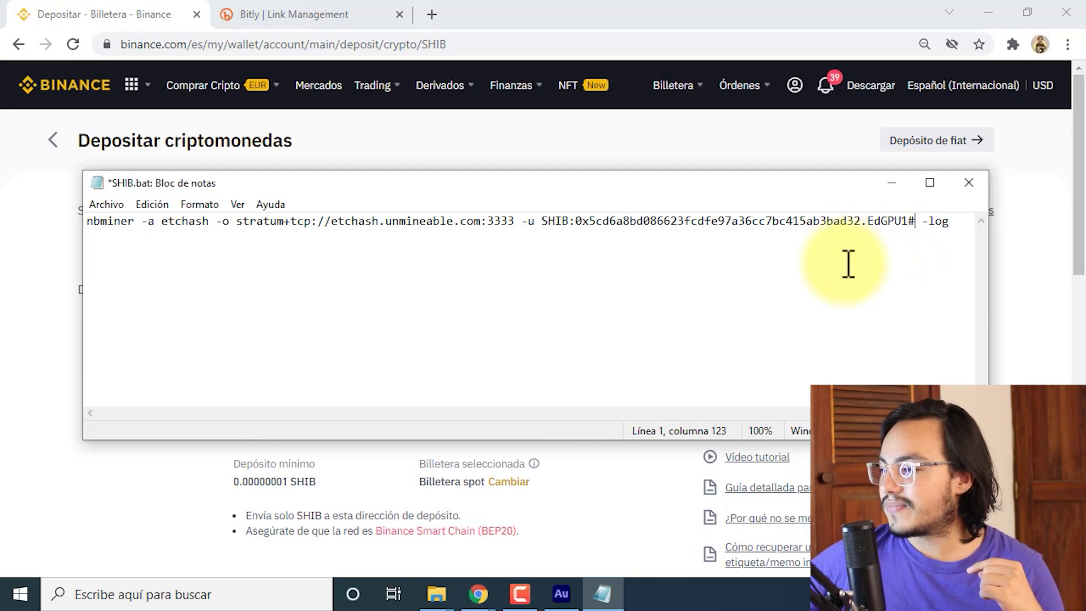
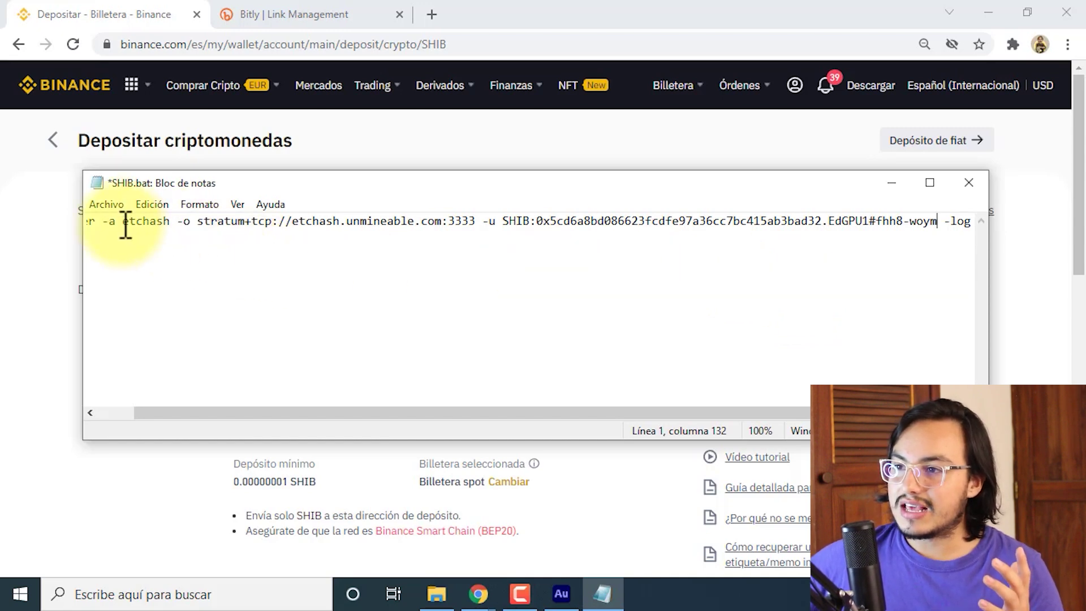
Save SHIB.bat and close Notepad.
left_click(106, 207)
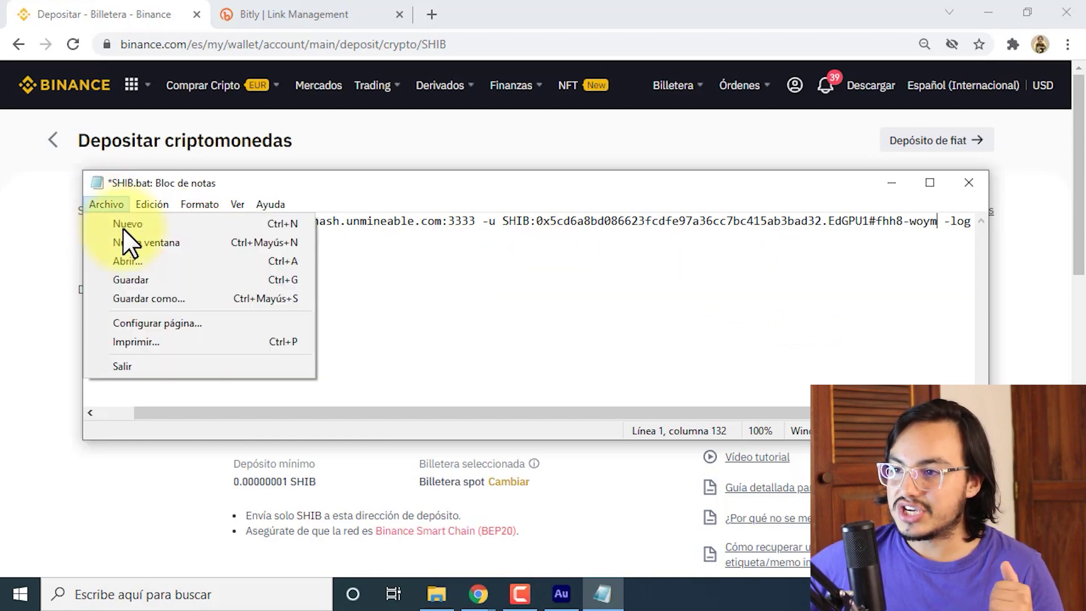
left_click(142, 280)
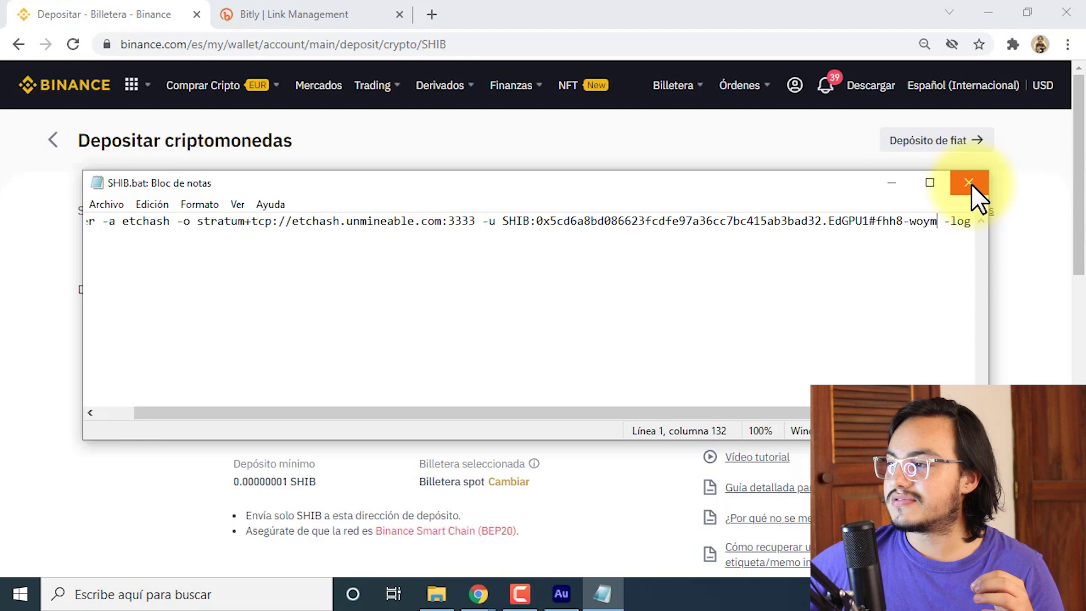
left_click(970, 183)
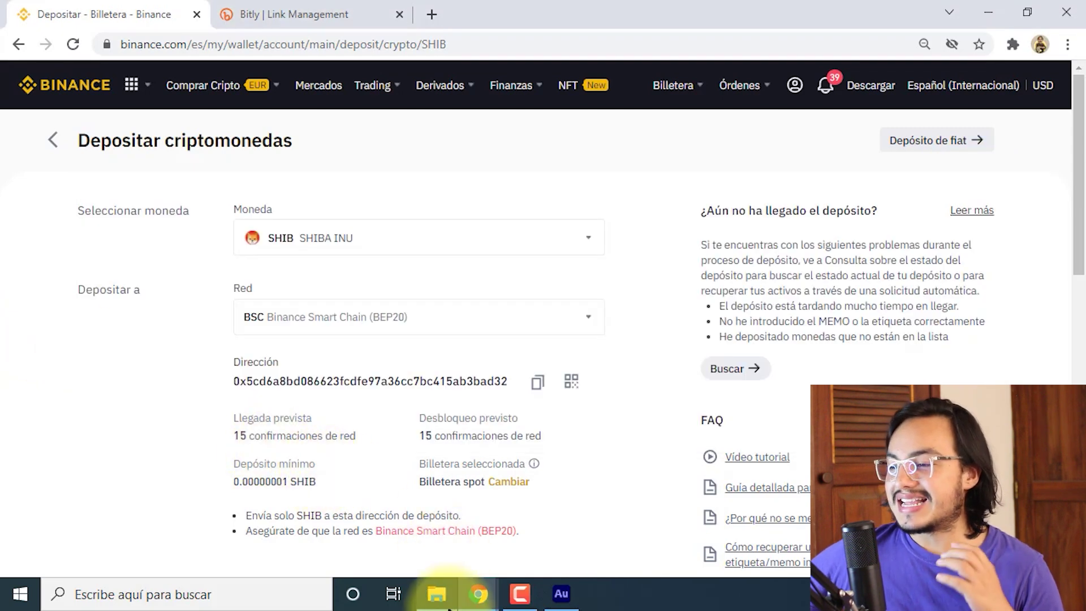
Run SHIB.bat from the NBMiner_Win folder to start mining.
left_click(437, 594)
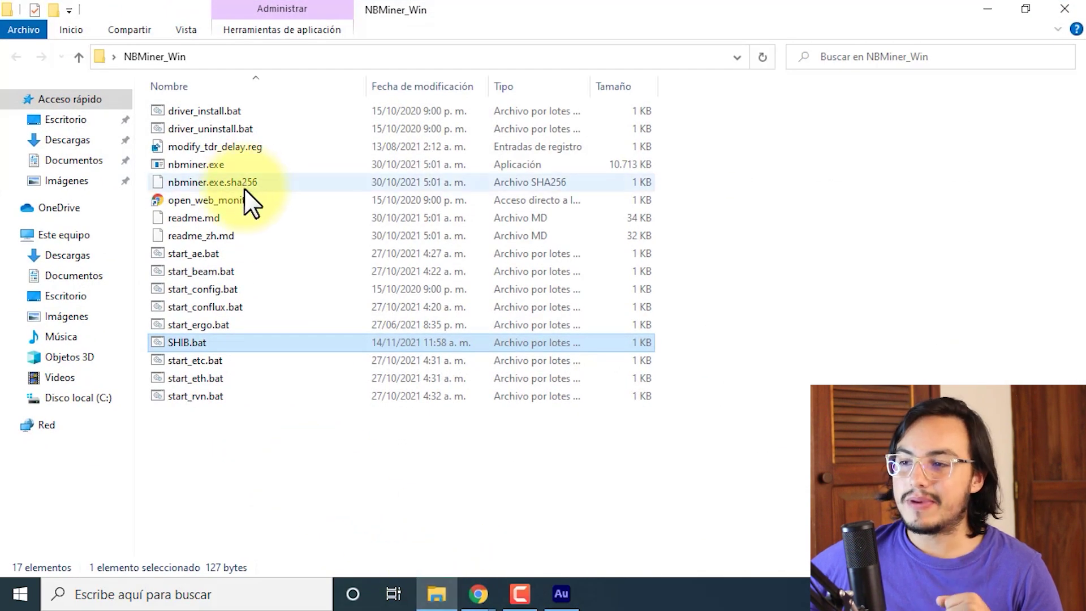
left_click(198, 419)
left_click(177, 342)
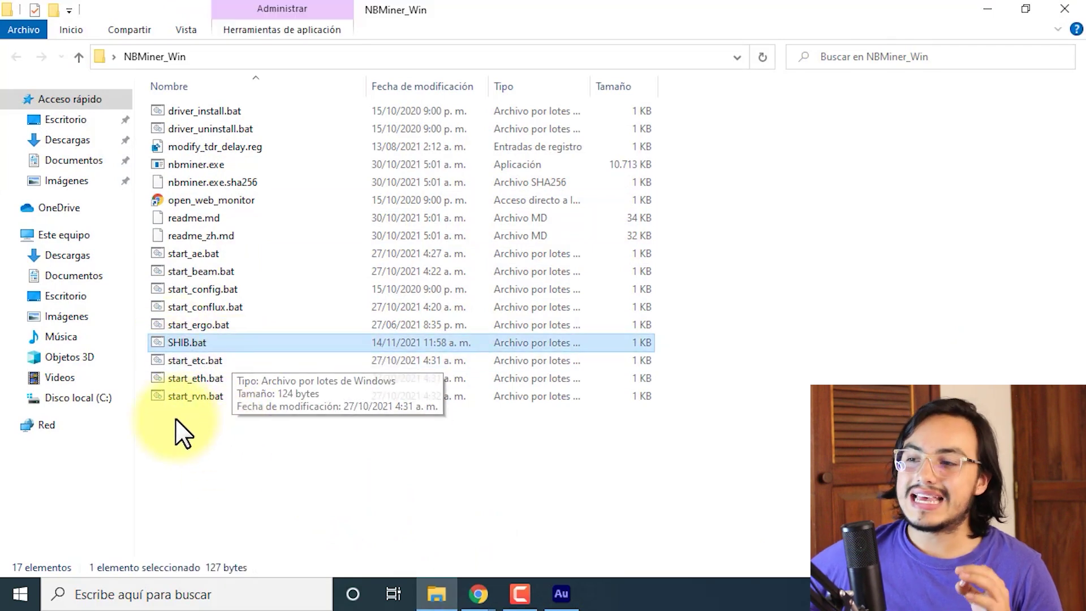
double_click(229, 345)
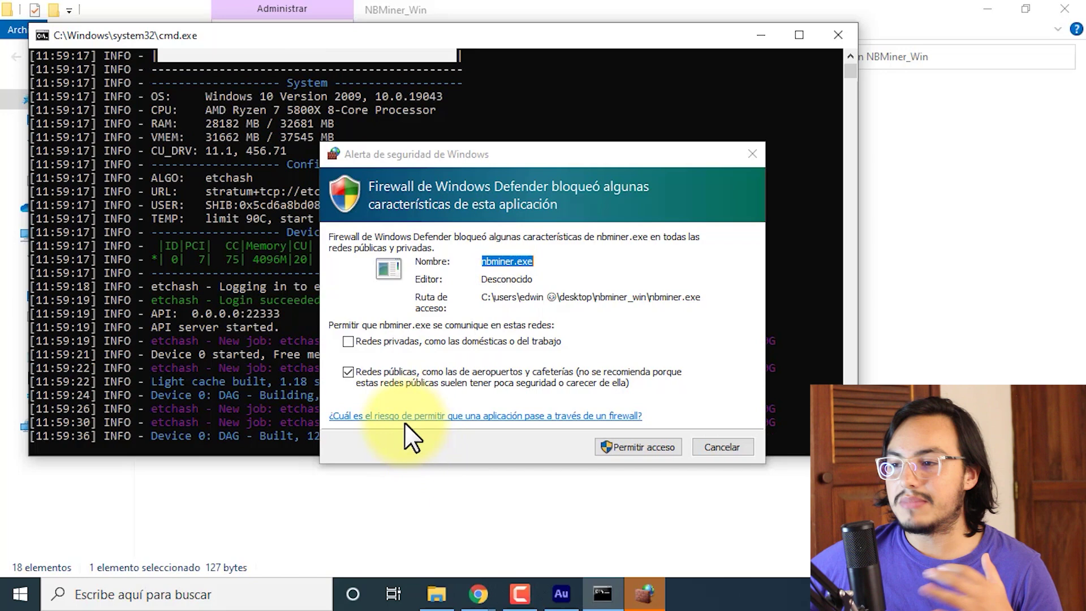
Allow NBMiner through the firewall on private networks only, then return to unMineable's SHIB page.
left_click(347, 371)
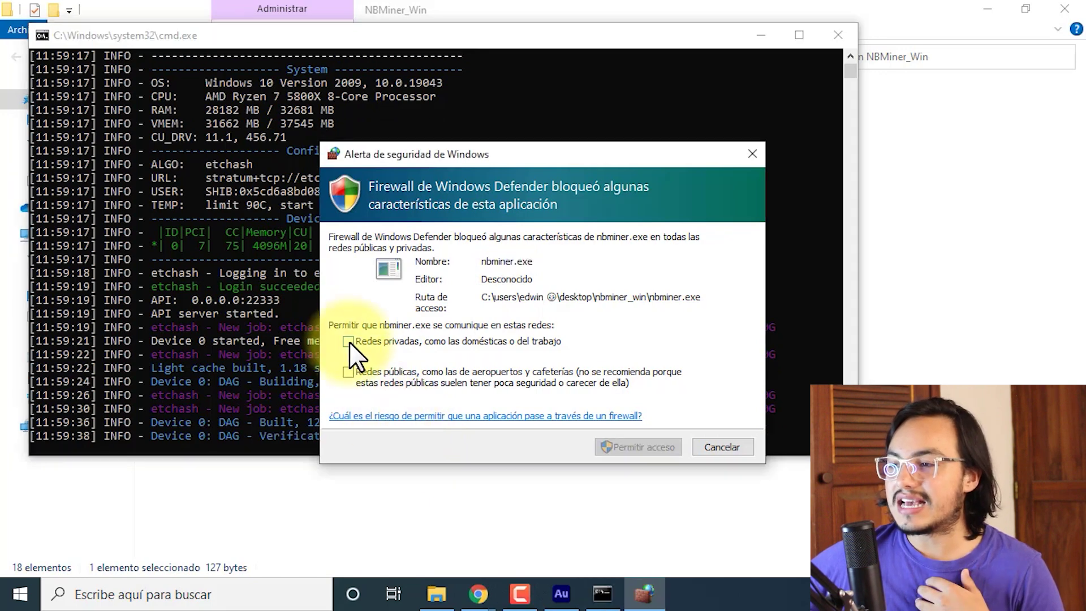
left_click(382, 339)
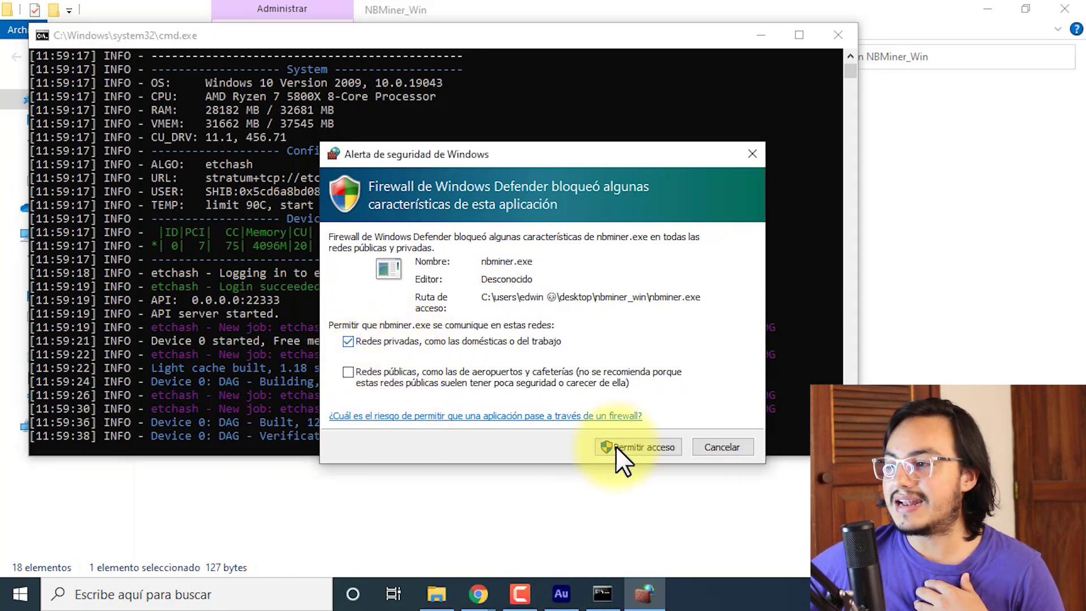
left_click(650, 448)
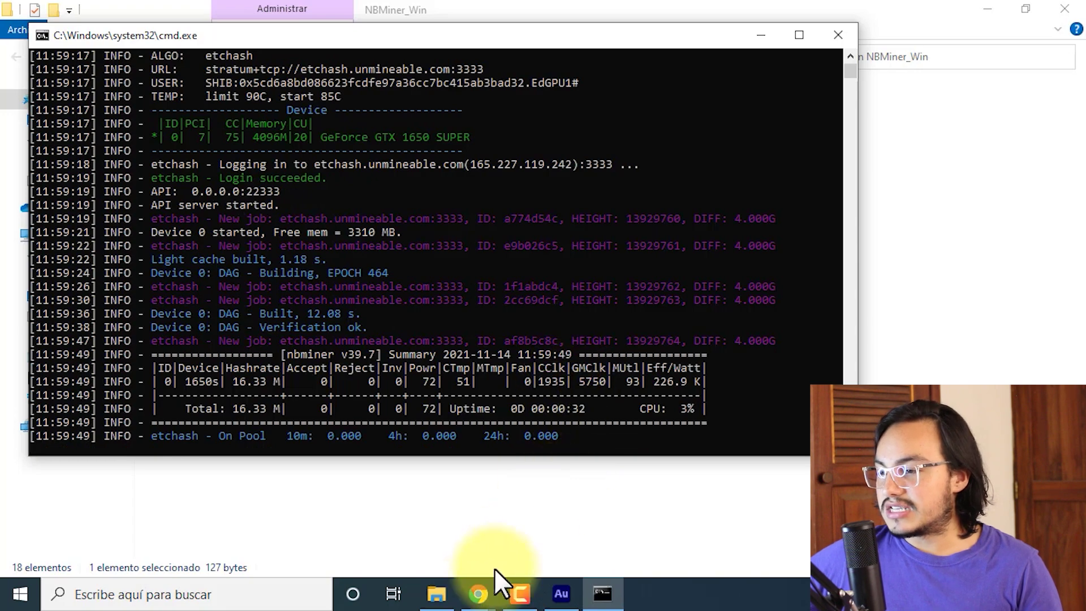
left_click(479, 593)
left_click(552, 527)
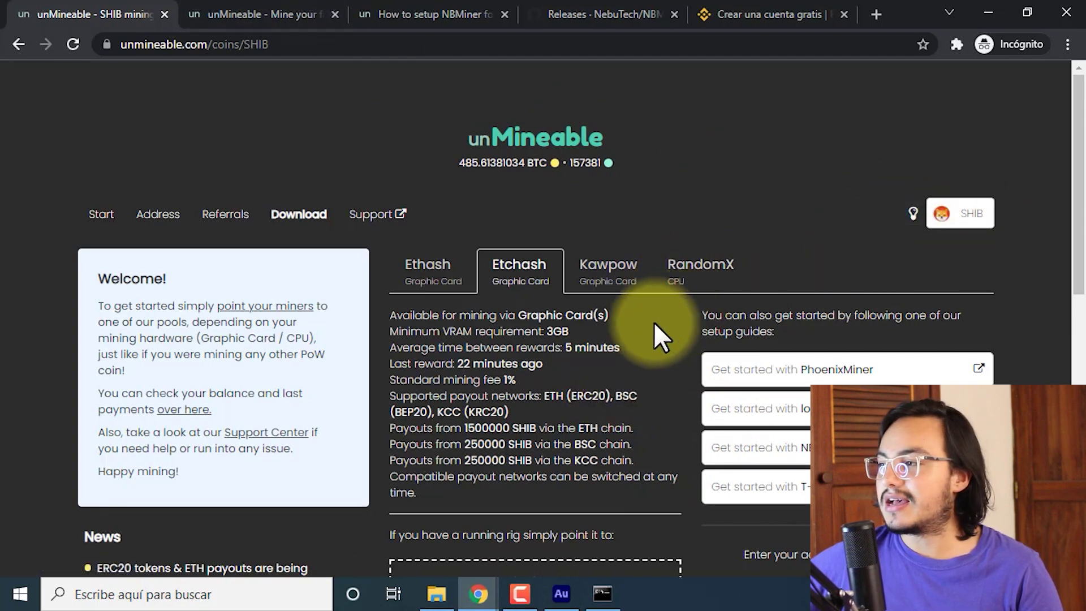
Look up stats for the pasted SHIB wallet address, showing 15134.56643793 SHIB pending.
scroll(602, 379, "down", 3)
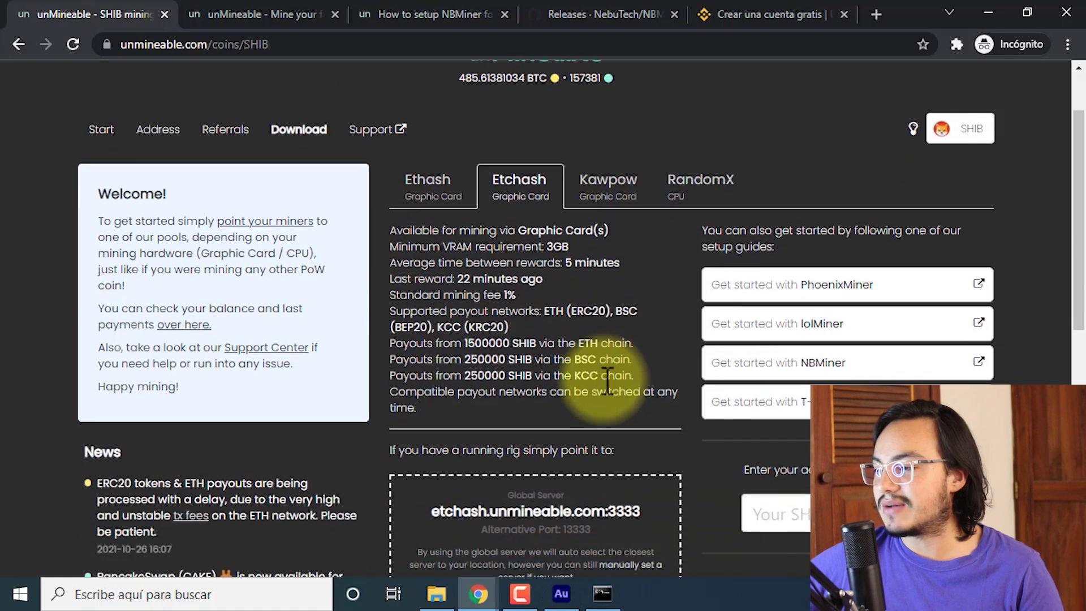
scroll(703, 424, "down", 2)
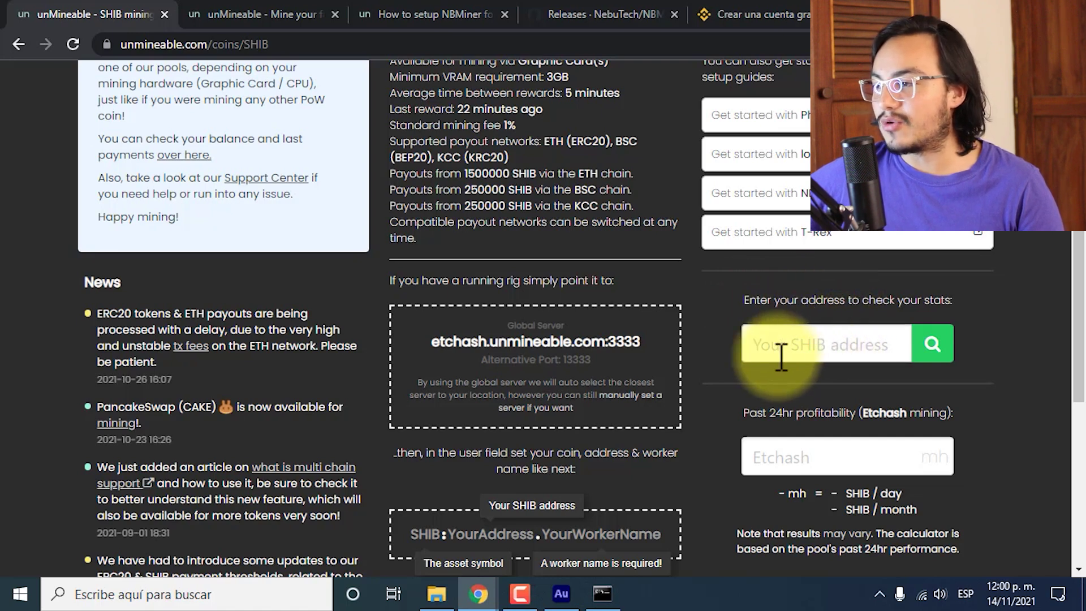
left_click(839, 346)
key("ctrl+v")
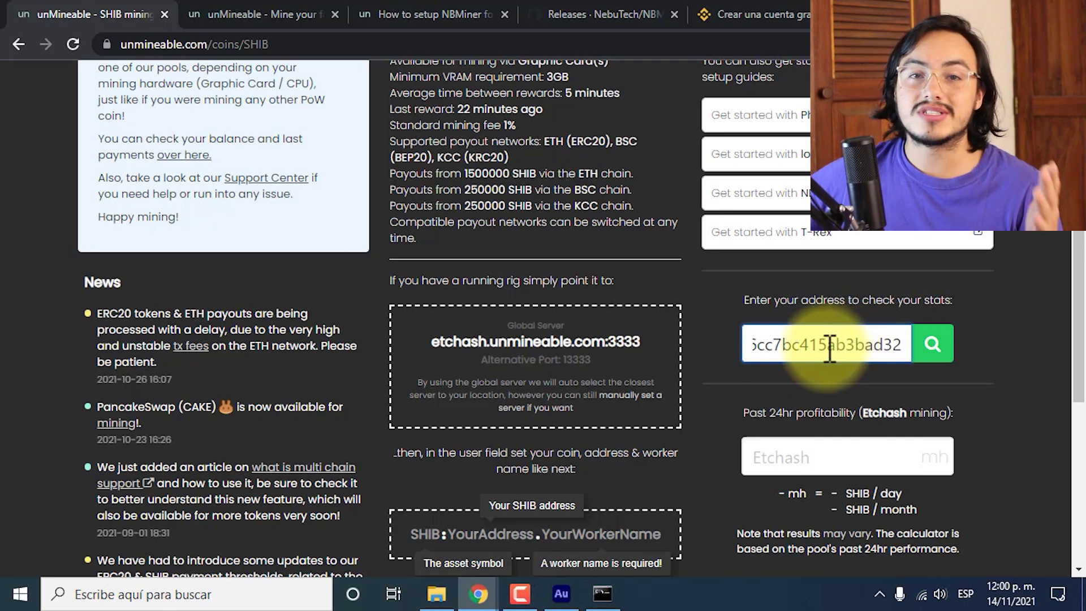
left_click(932, 344)
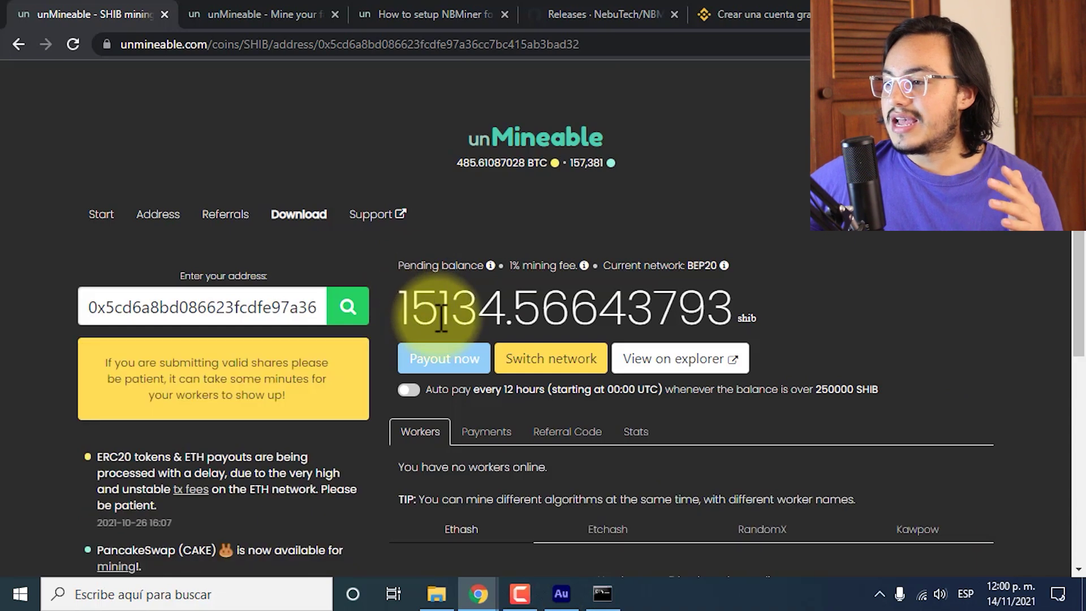
scroll(441, 317, "down", 2)
scroll(441, 317, "down", 1)
left_click_drag(439, 139, 501, 151)
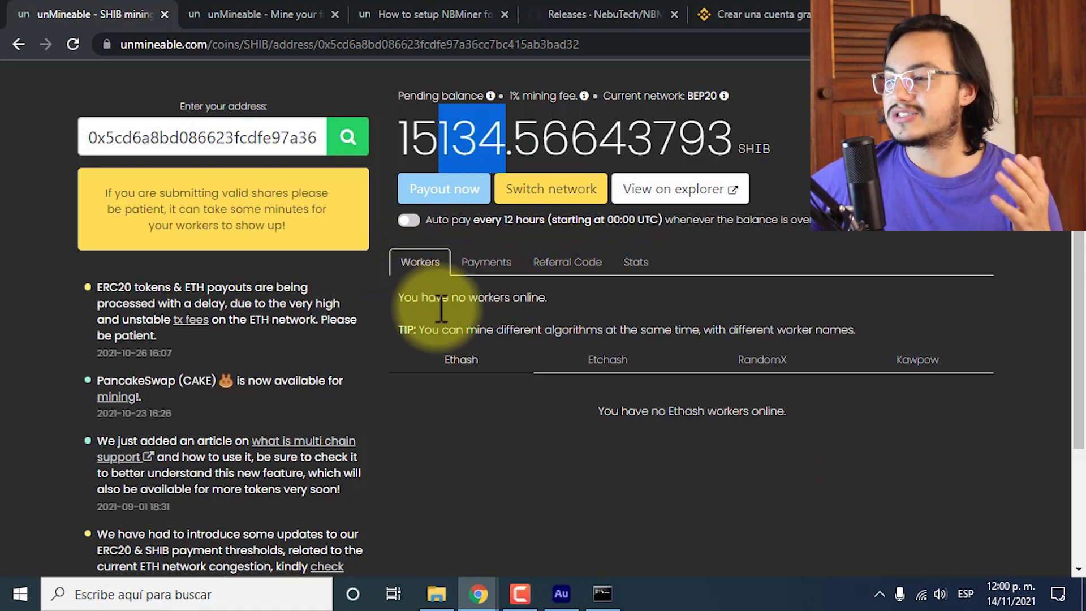
left_click(565, 366)
left_click(803, 367)
left_click(899, 368)
left_click(458, 367)
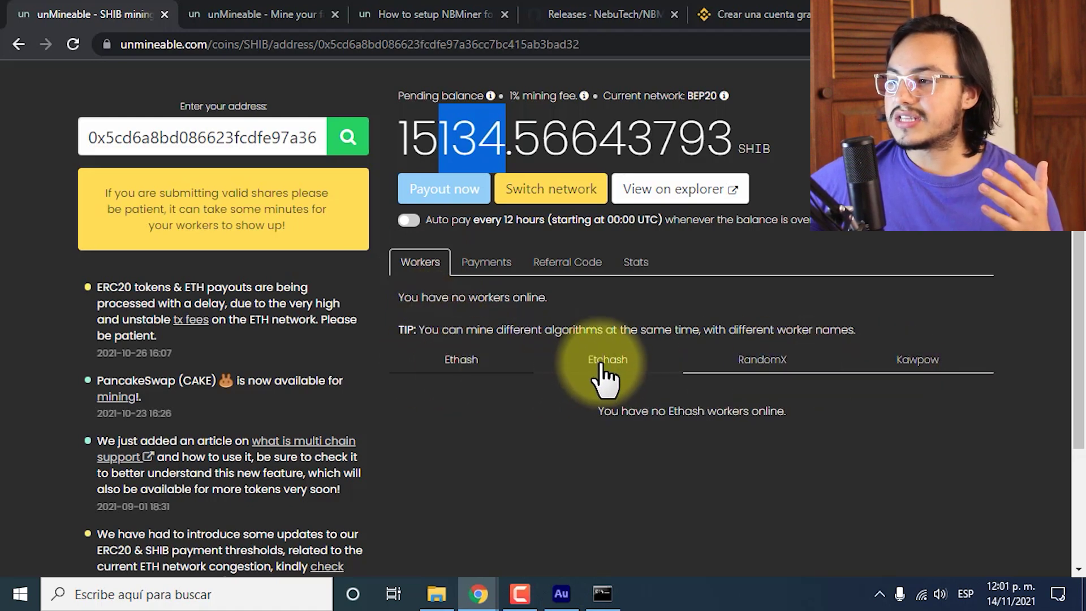
left_click(634, 365)
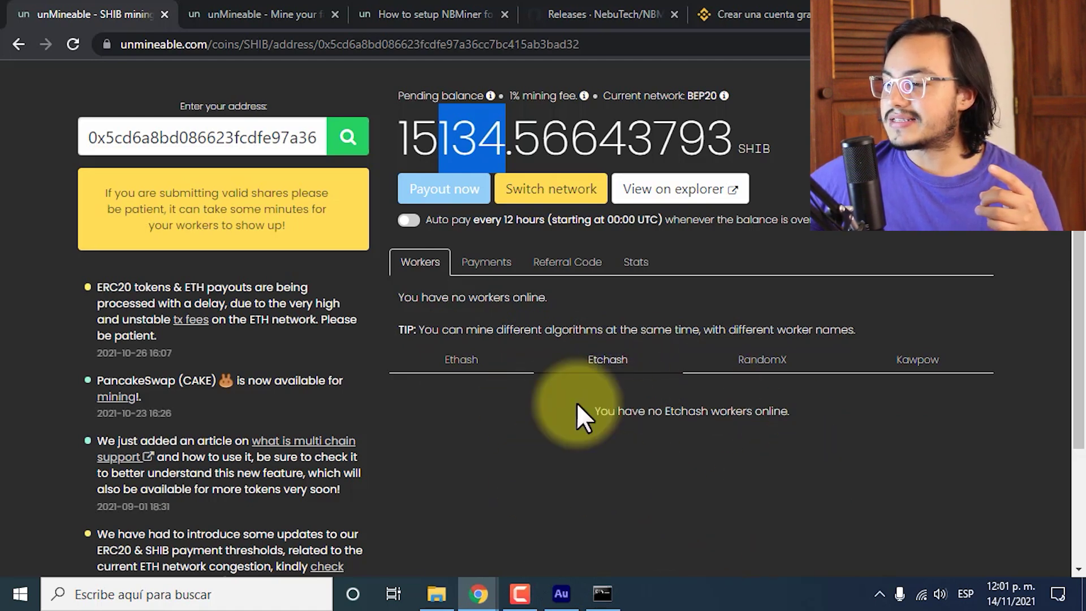
left_click(609, 438)
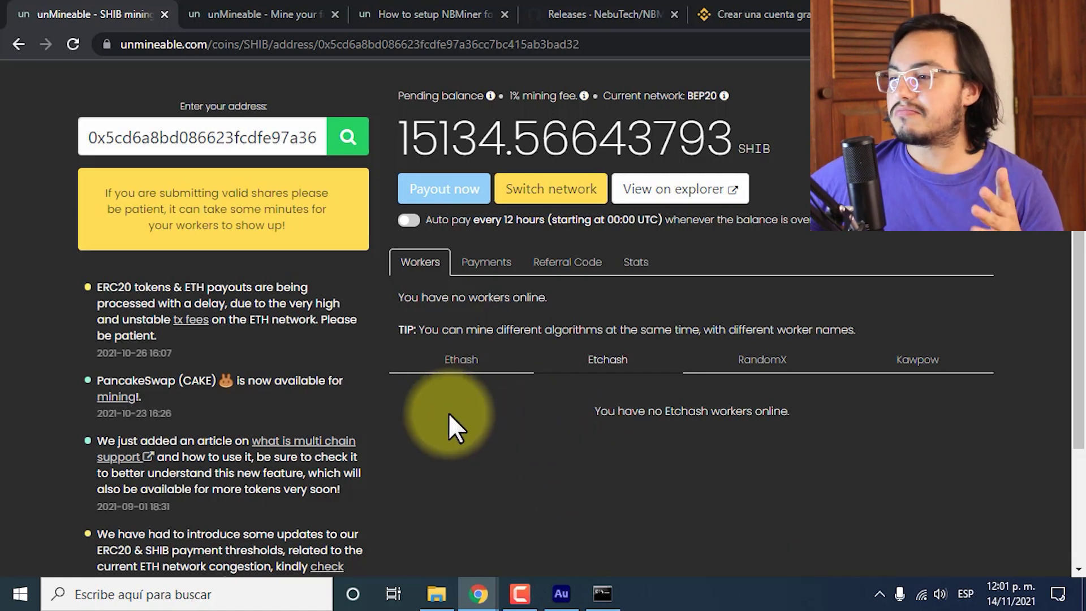
scroll(447, 459, "up", 3)
scroll(443, 450, "down", 5)
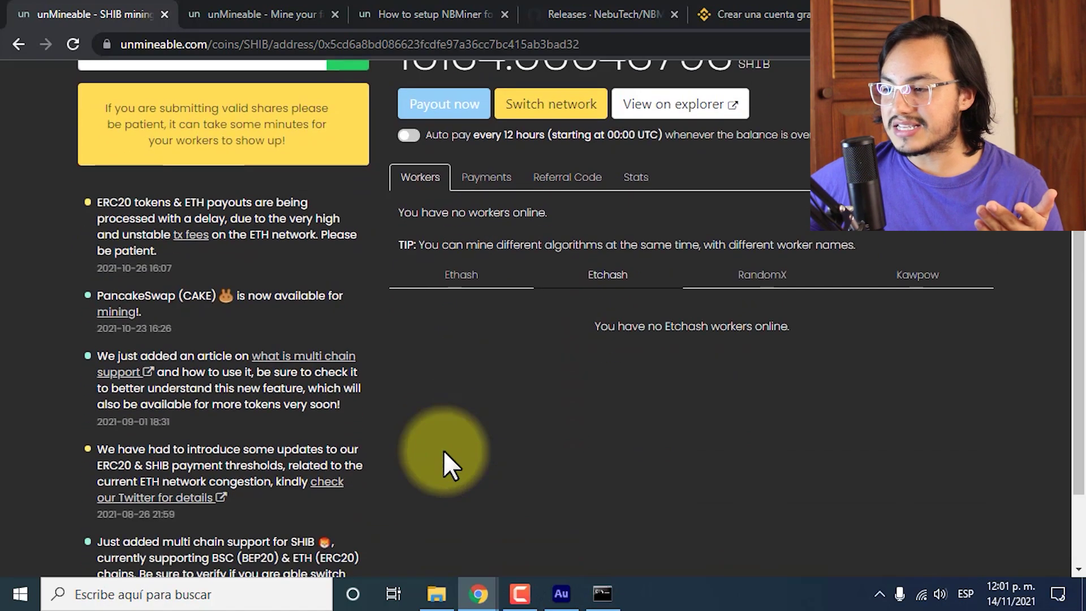
left_click(602, 594)
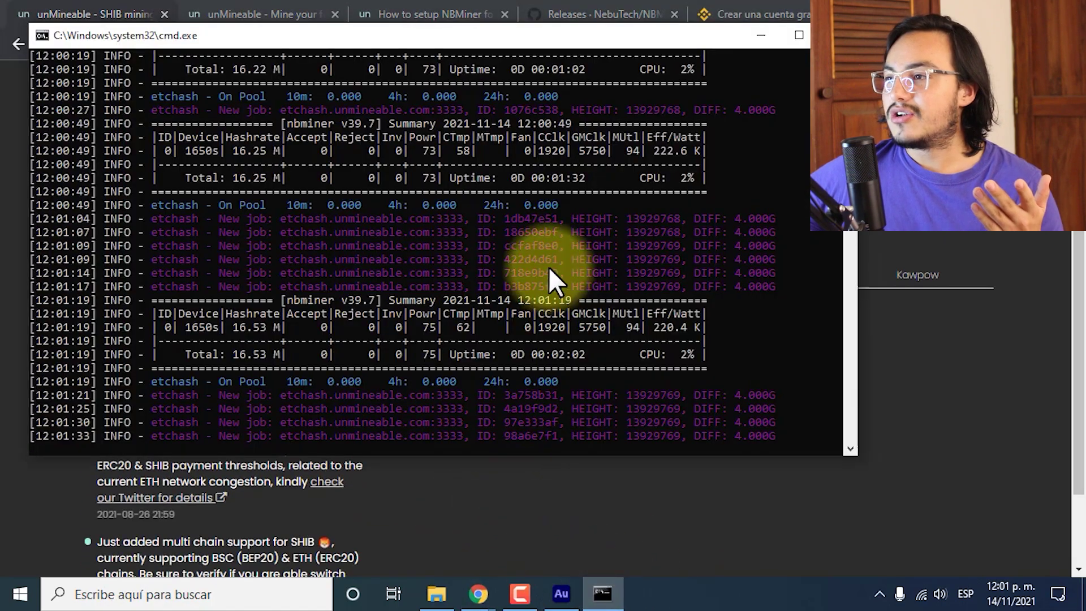
scroll(549, 271, "up", 9)
scroll(548, 266, "up", 4)
scroll(548, 266, "down", 11)
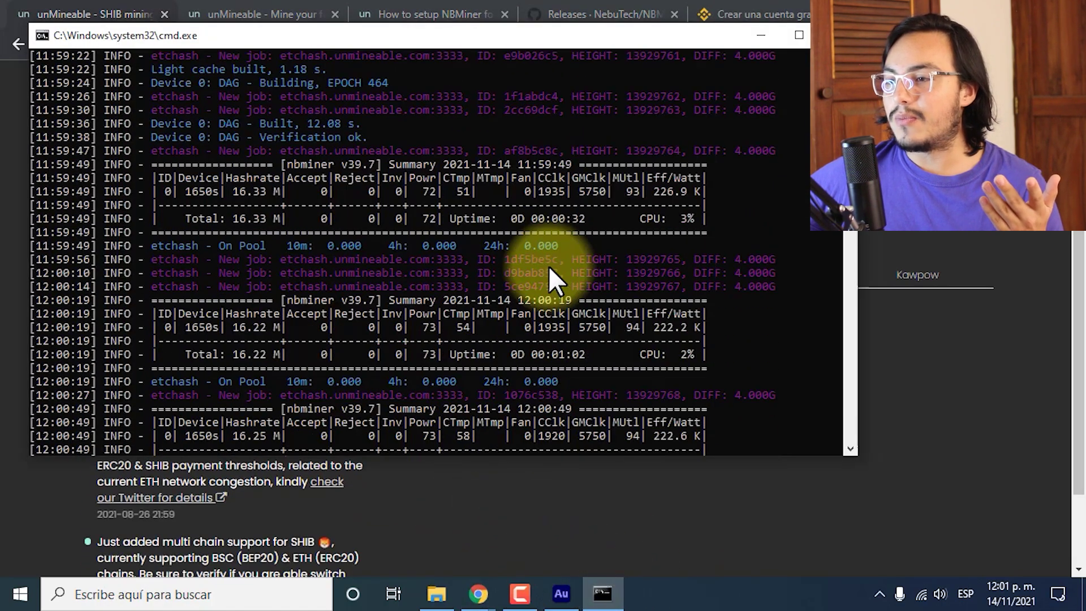
scroll(610, 463, "down", 2)
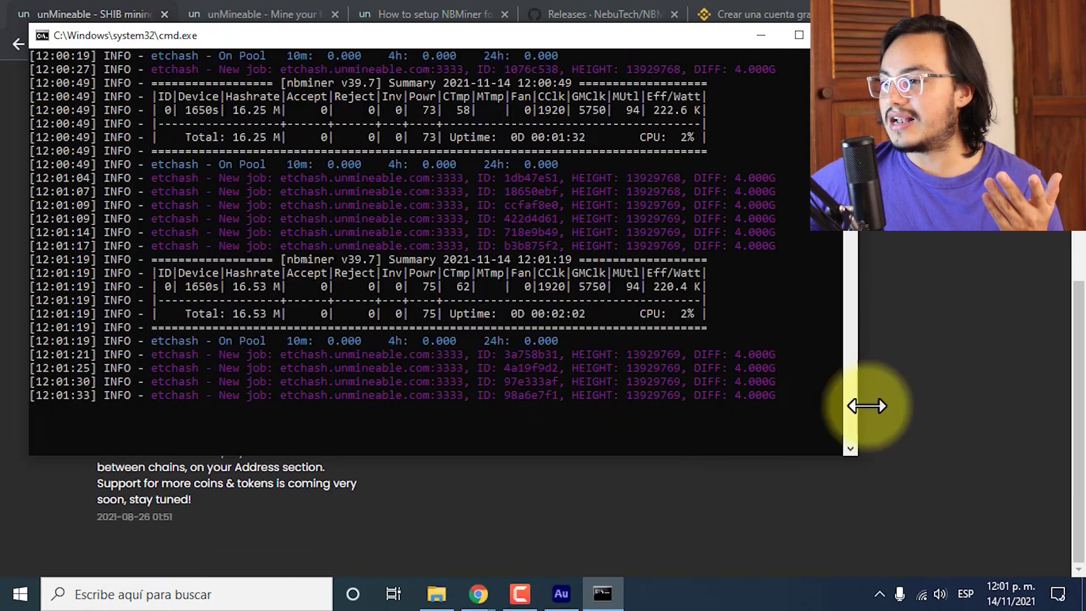
left_click(915, 290)
scroll(520, 217, "up", 6)
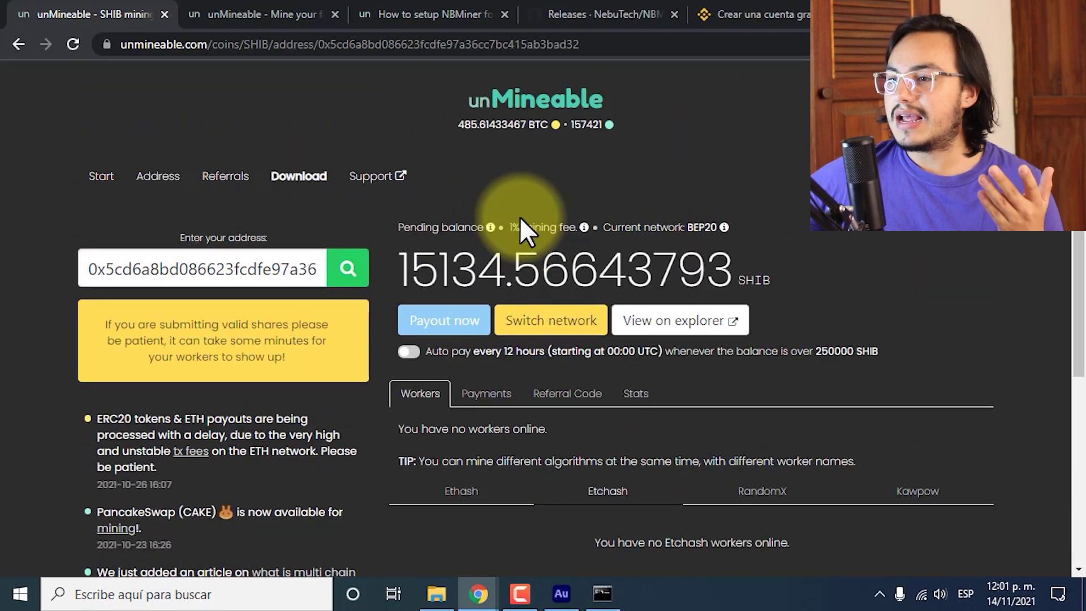
left_click(73, 44)
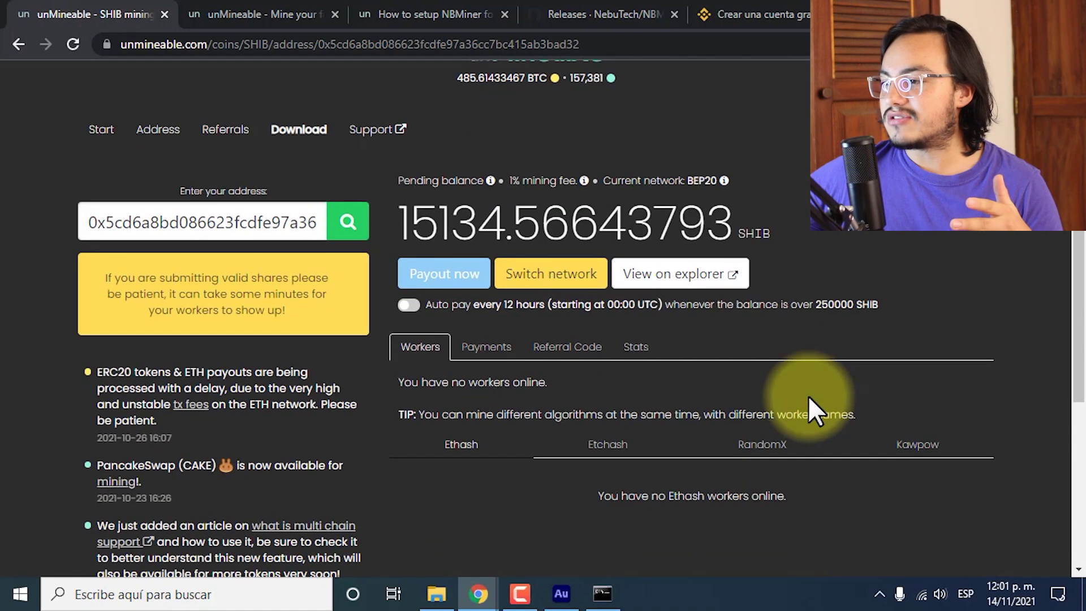
scroll(809, 405, "down", 3)
left_click(482, 284)
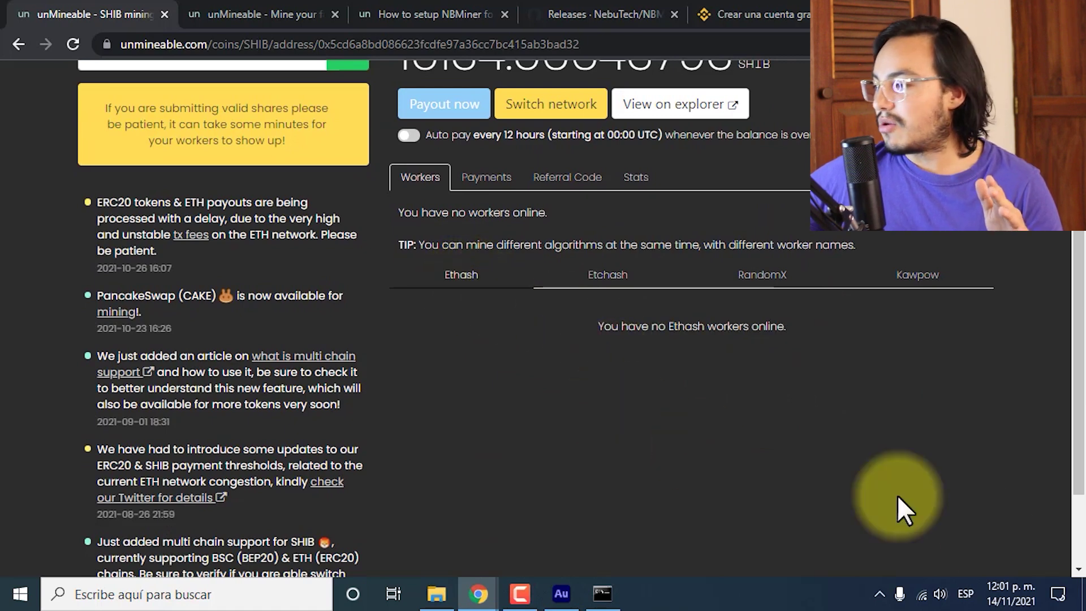
mouse_move(1001, 601)
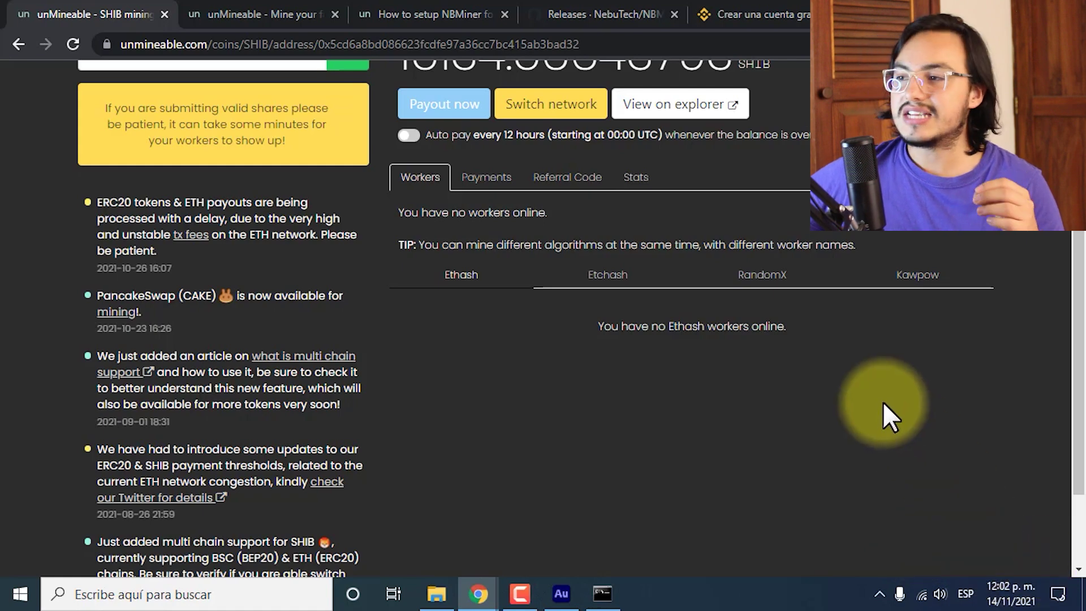
scroll(663, 335, "up", 2)
scroll(664, 334, "up", 2)
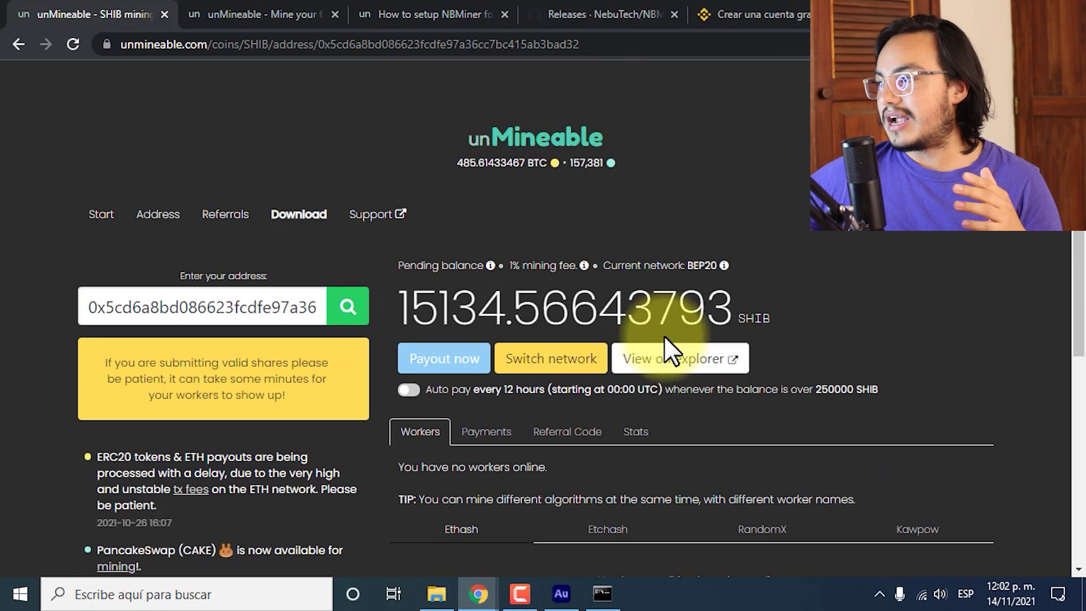
scroll(613, 279, "down", 3)
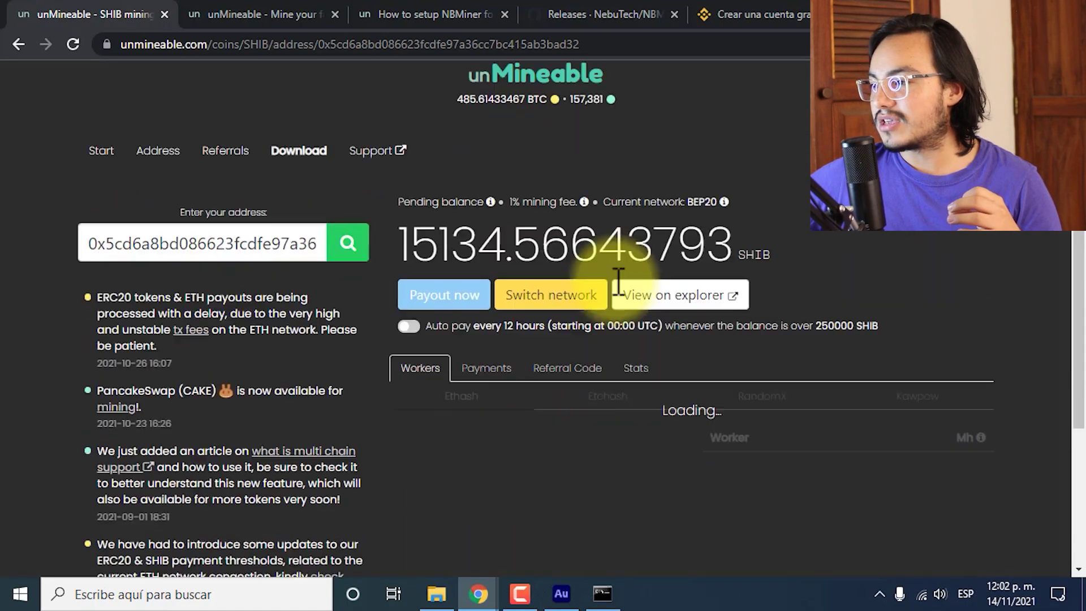
scroll(749, 416, "up", 3)
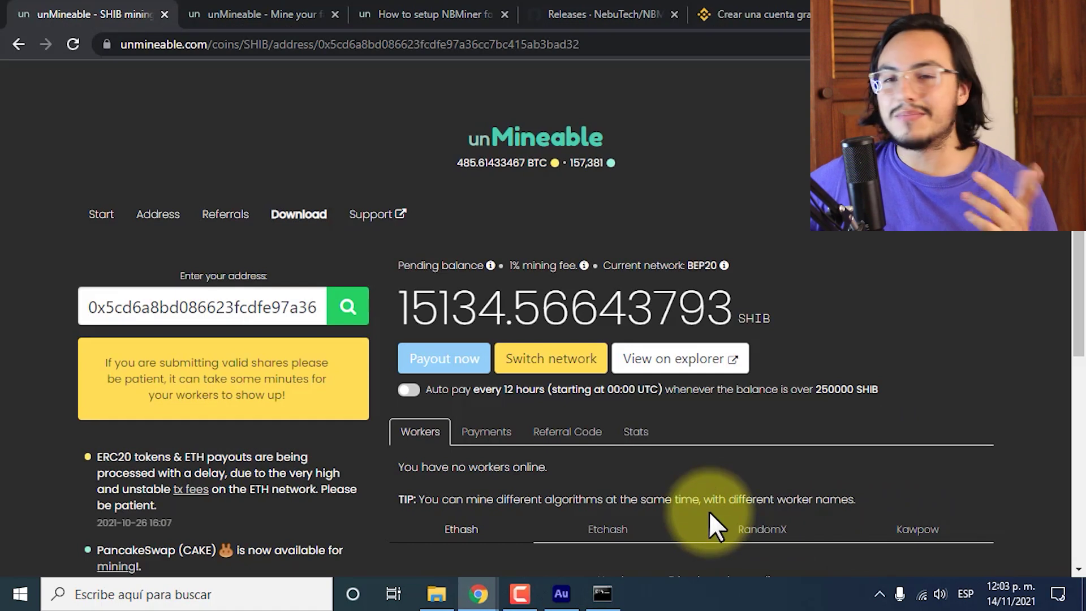
Check the GPU 0 page in maximized Task Manager (60 °C, 3.1/4.0 GB), then return to Chrome.
right_click(666, 598)
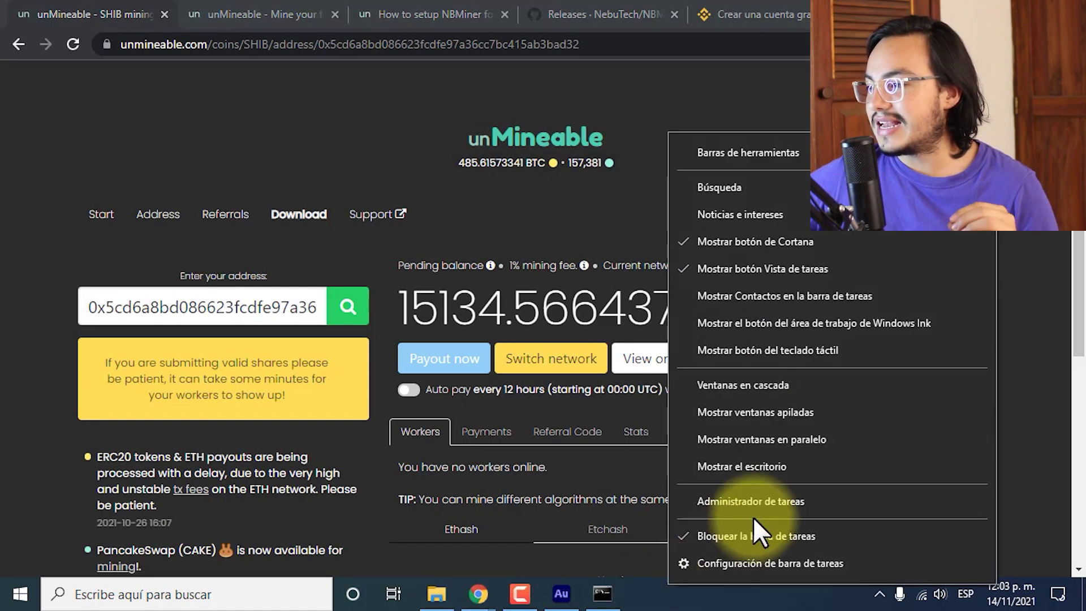
left_click(763, 502)
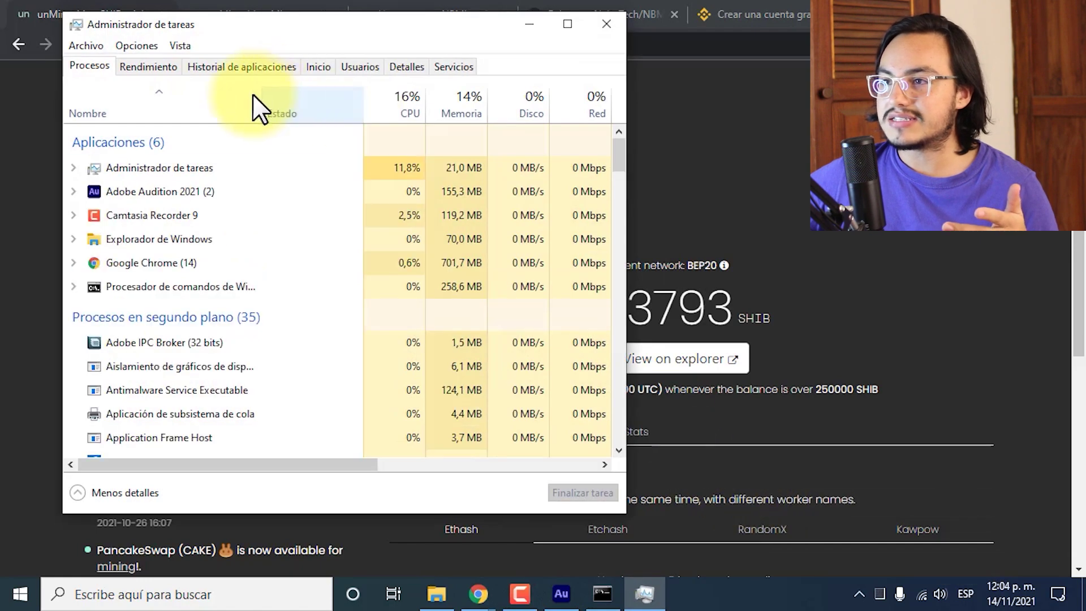
left_click(148, 66)
left_click(567, 24)
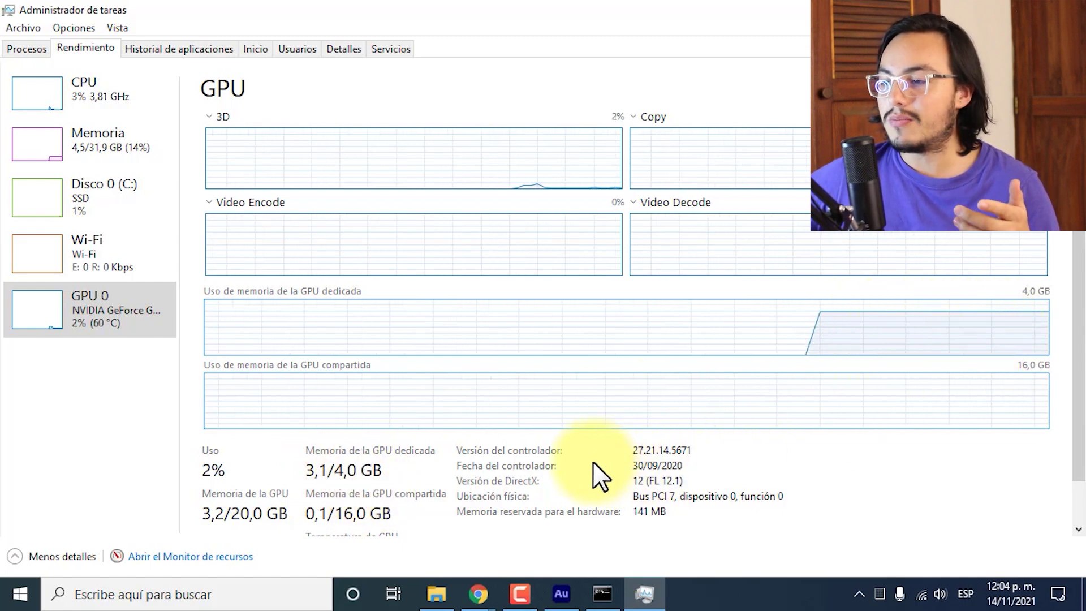
left_click_drag(1077, 317, 1078, 424)
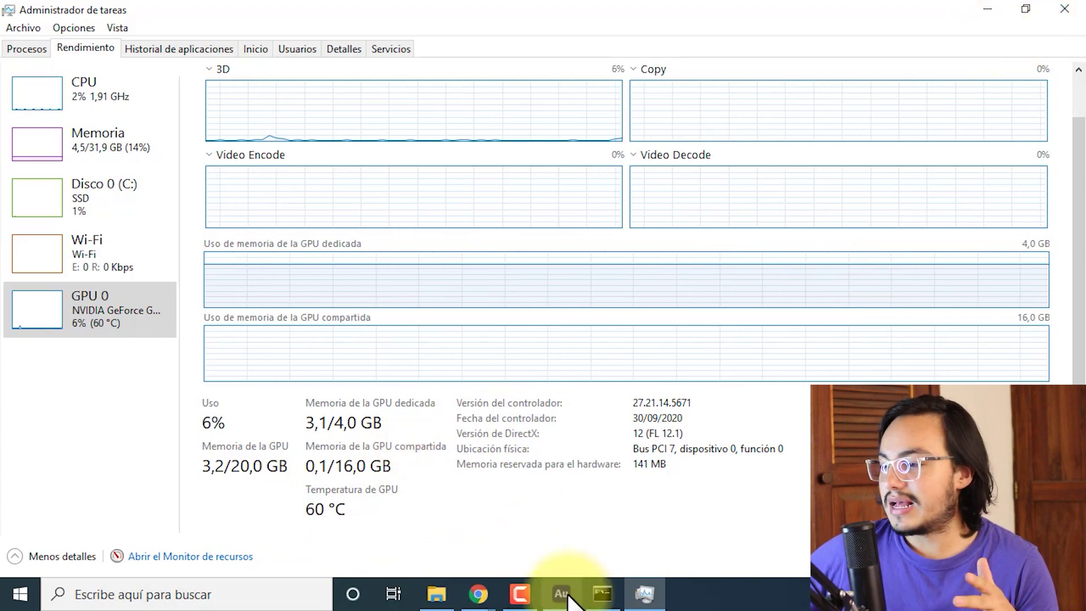
left_click(478, 593)
left_click(545, 566)
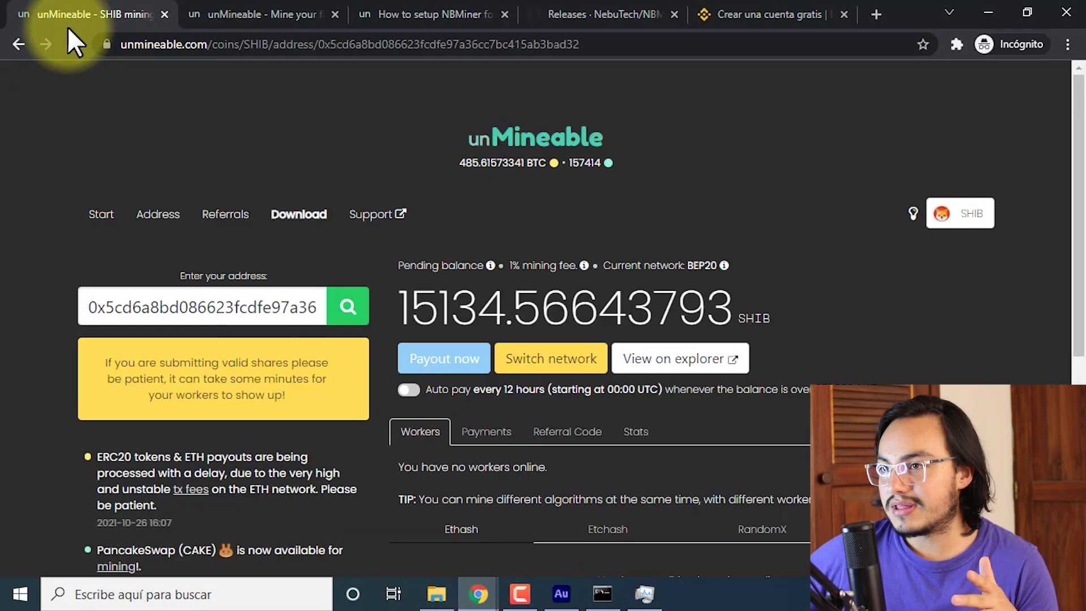
Confirm worker EdGPU1 shows 16 Mh matching the NBMiner console, then go to the coins listing.
scroll(518, 266, "down", 5)
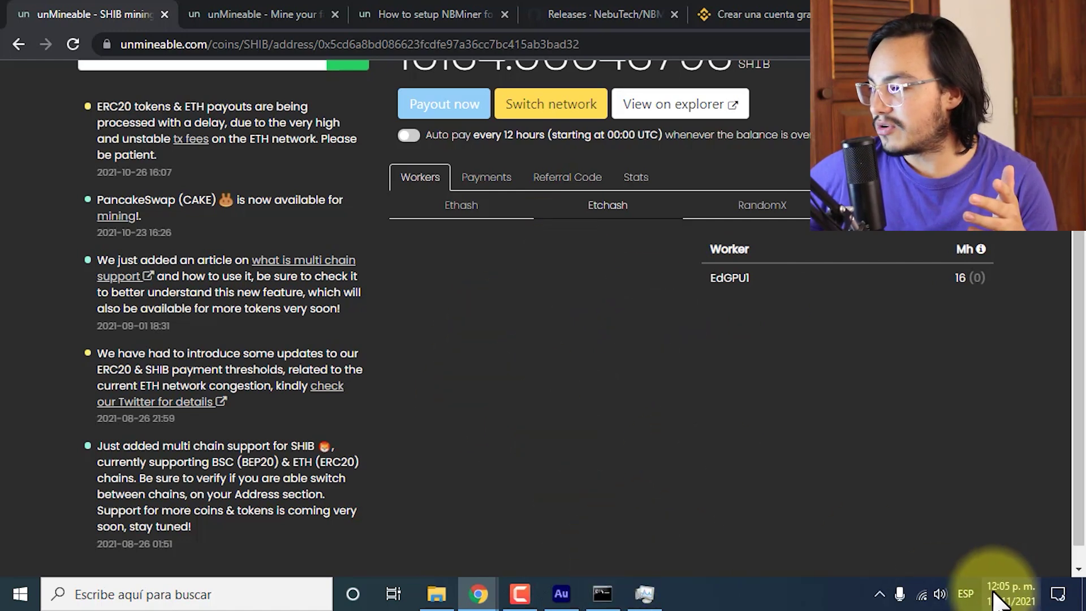
left_click(602, 594)
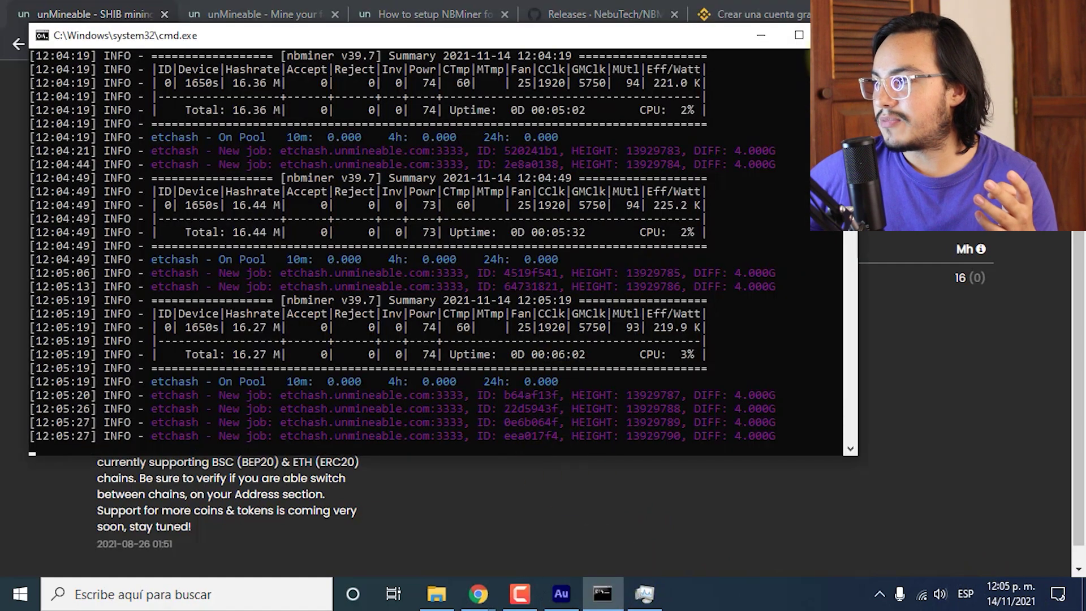
scroll(396, 254, "up", 2)
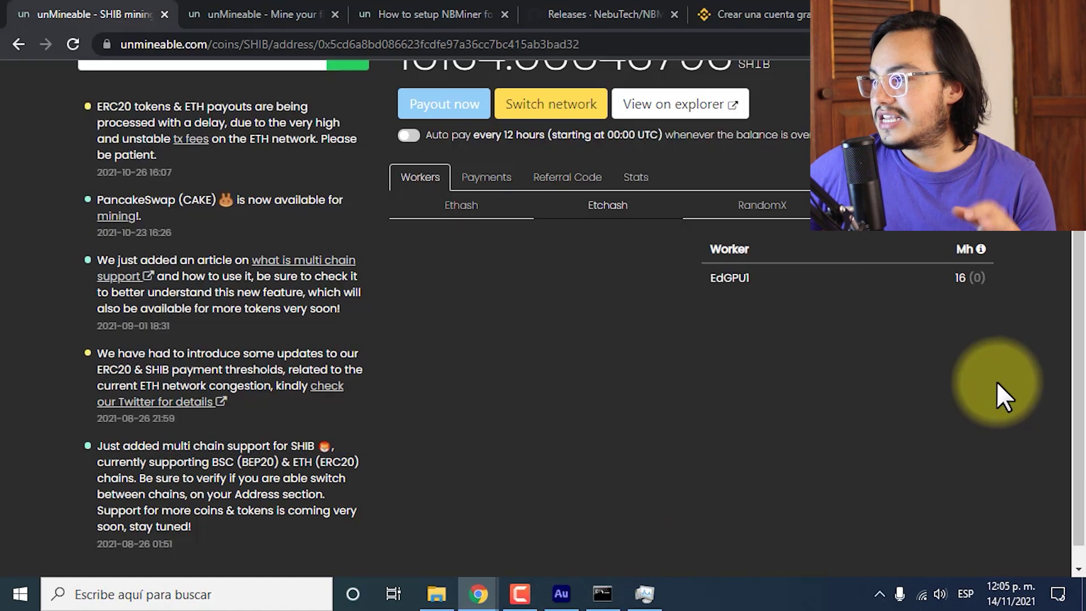
left_click(995, 379)
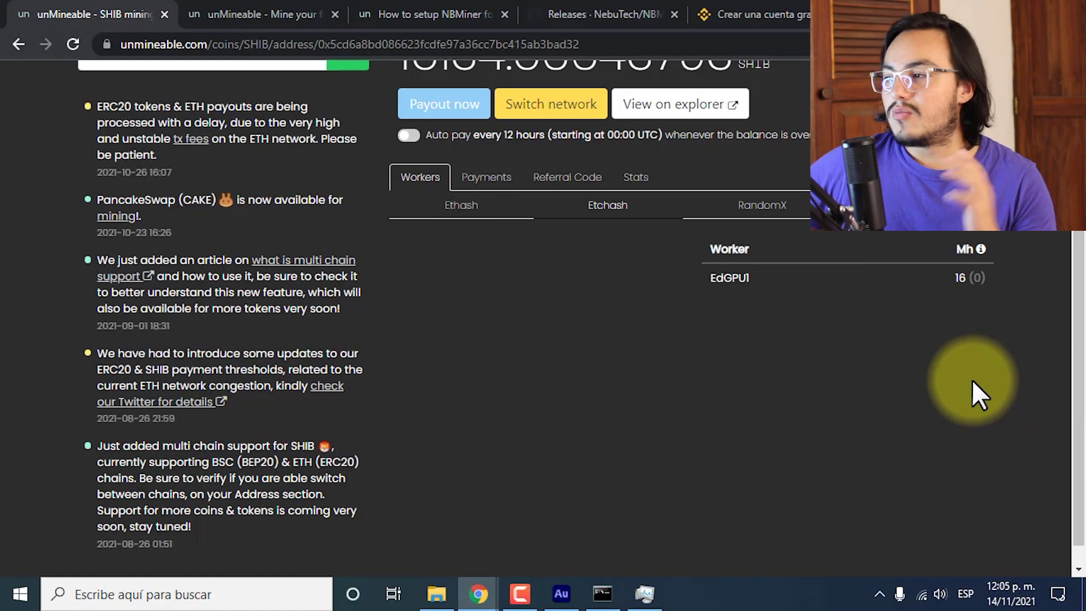
mouse_move(961, 250)
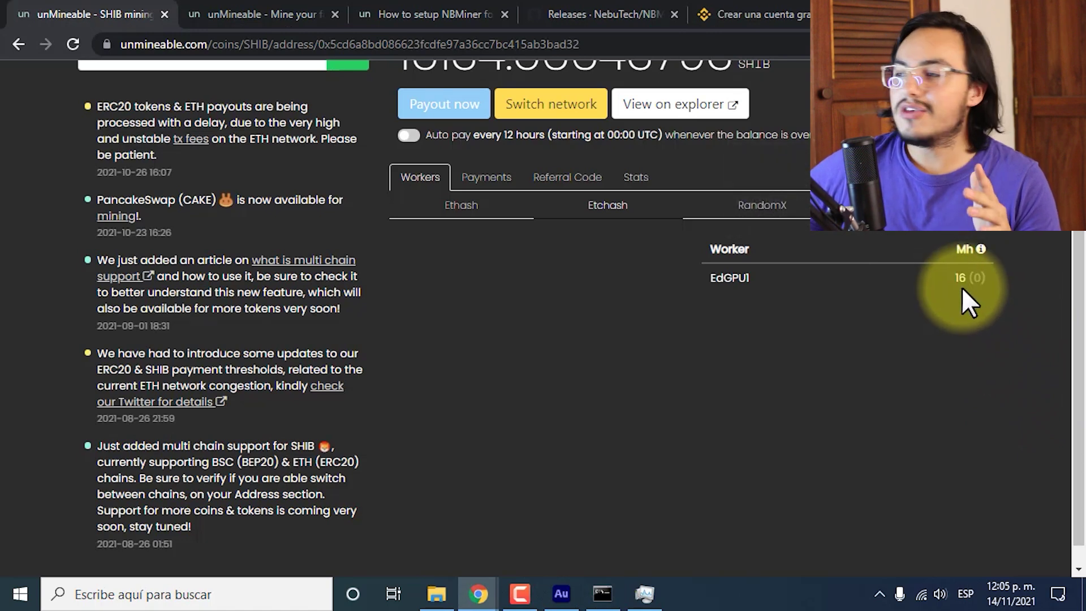
double_click(959, 277)
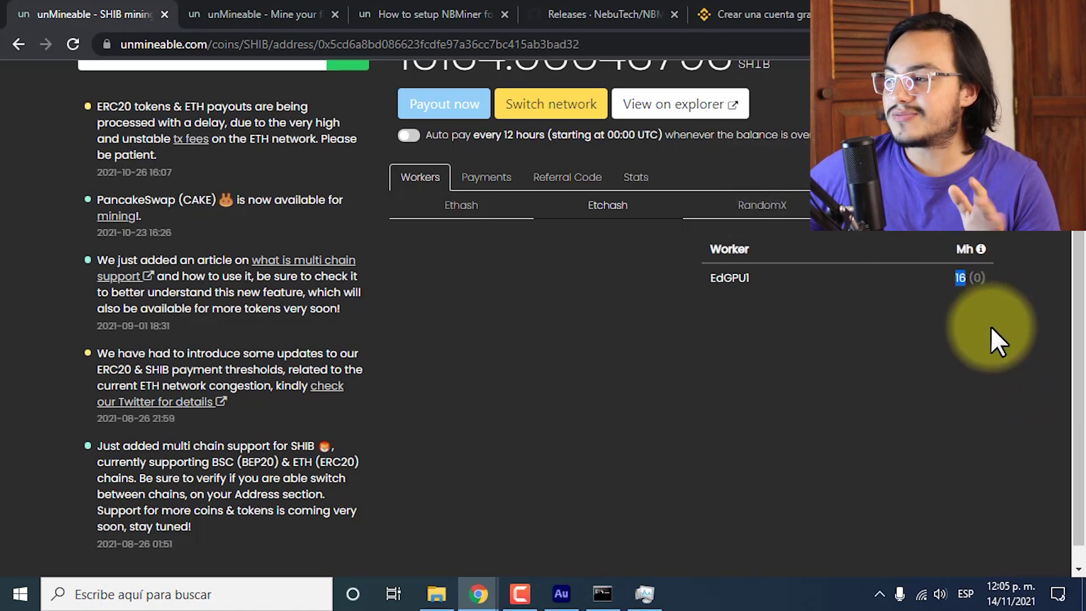
left_click(991, 326)
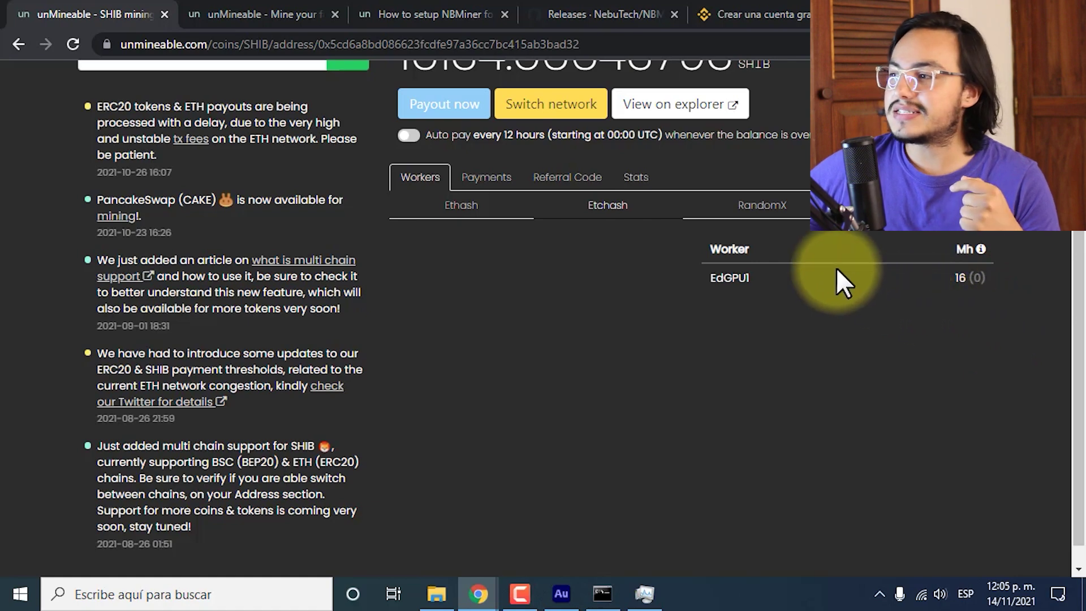
scroll(895, 312, "up", 5)
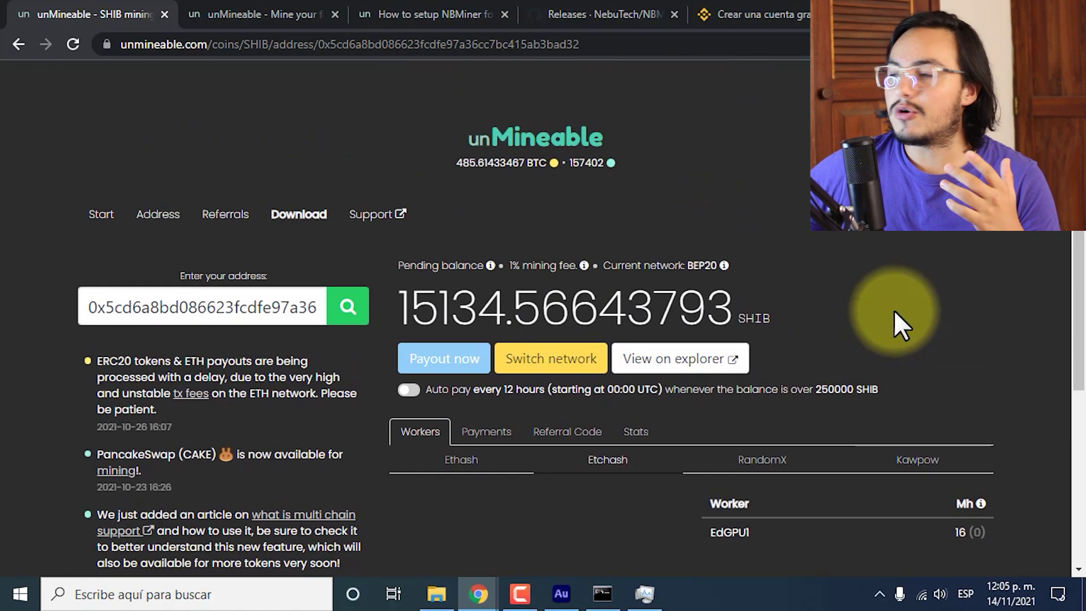
scroll(893, 310, "down", 3)
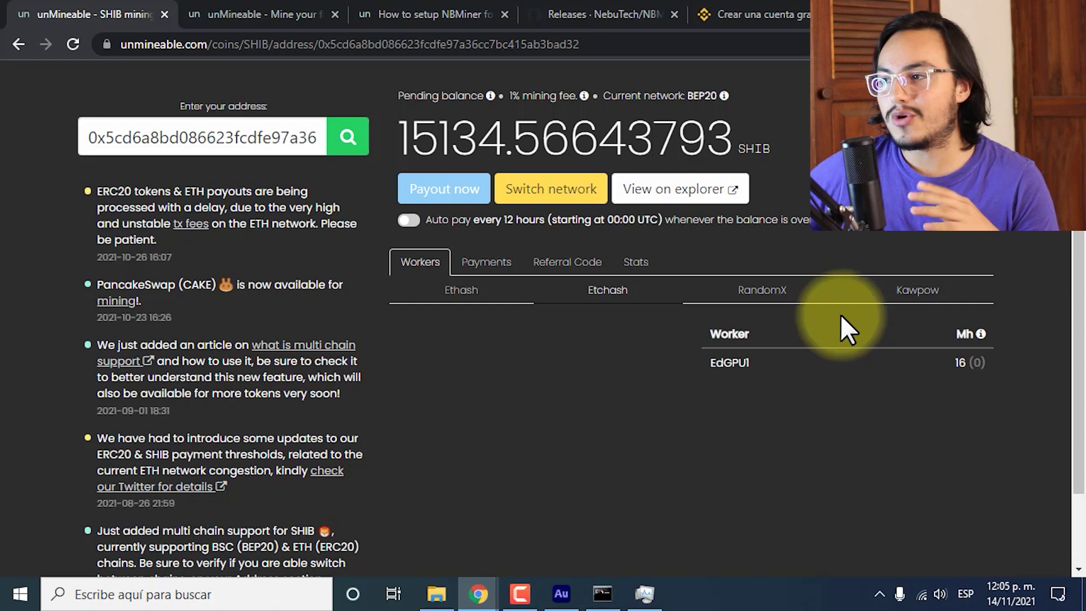
left_click(263, 14)
scroll(473, 249, "up", 1)
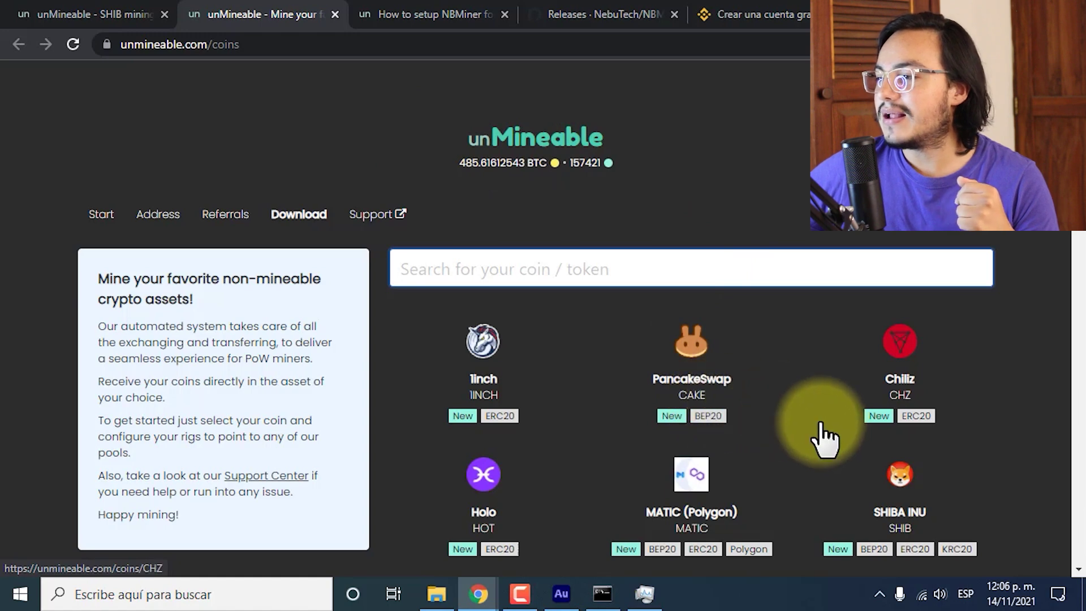
Open the SHIBA INU coin page down to the ethash.unmineable.com:3333 server and profitability calculator.
scroll(824, 438, "down", 3)
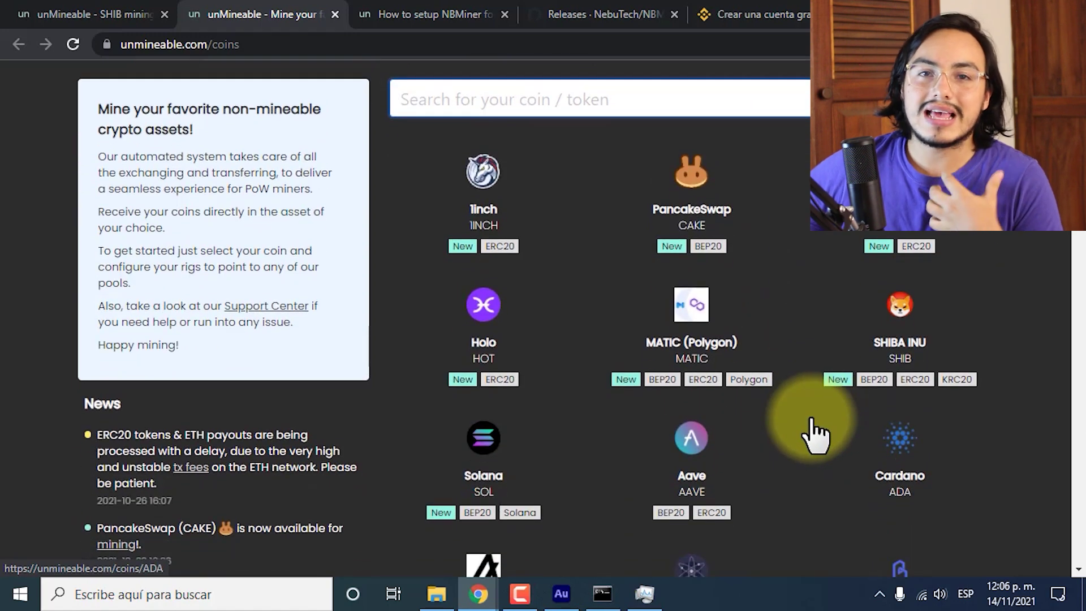
left_click(899, 313)
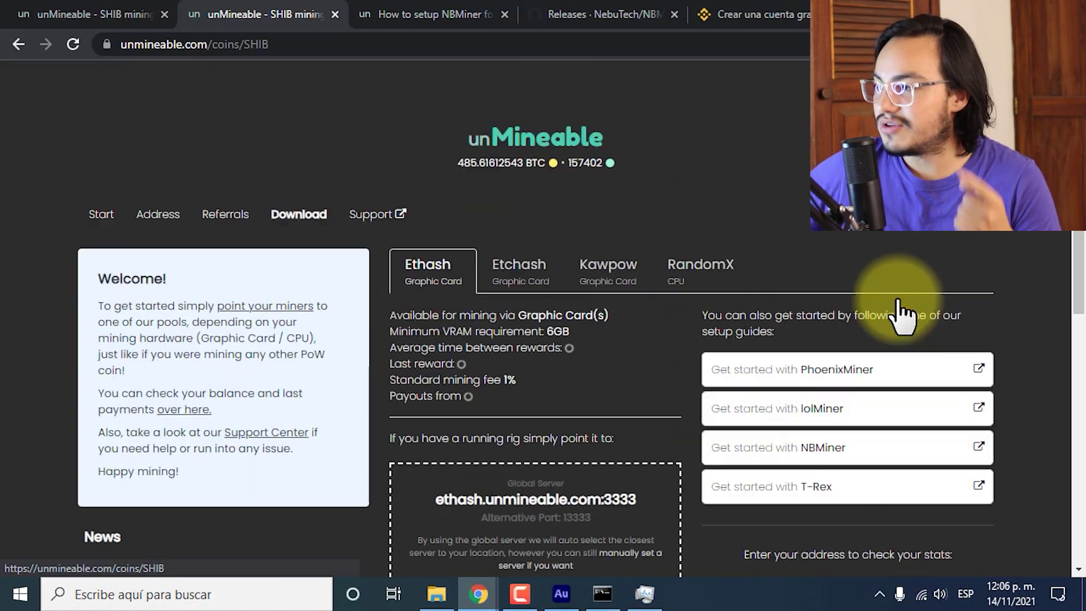
scroll(680, 314, "down", 4)
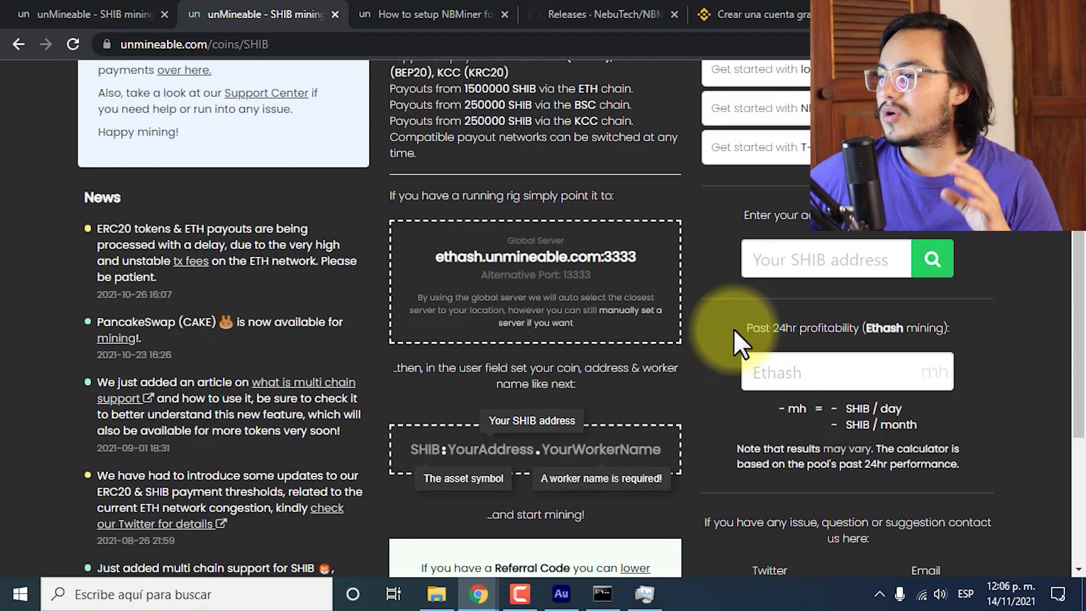
scroll(733, 328, "down", 2)
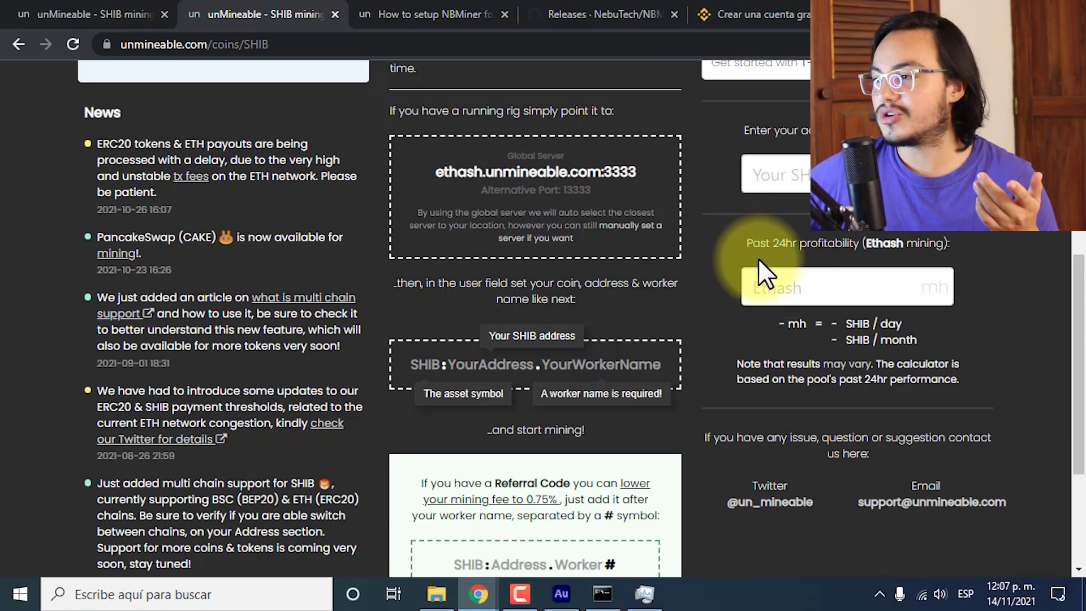
Enter 16 mh in unMineable's Ethash profitability calculator for SHIB.
left_click(145, 6)
left_click(201, 6)
left_click(834, 282)
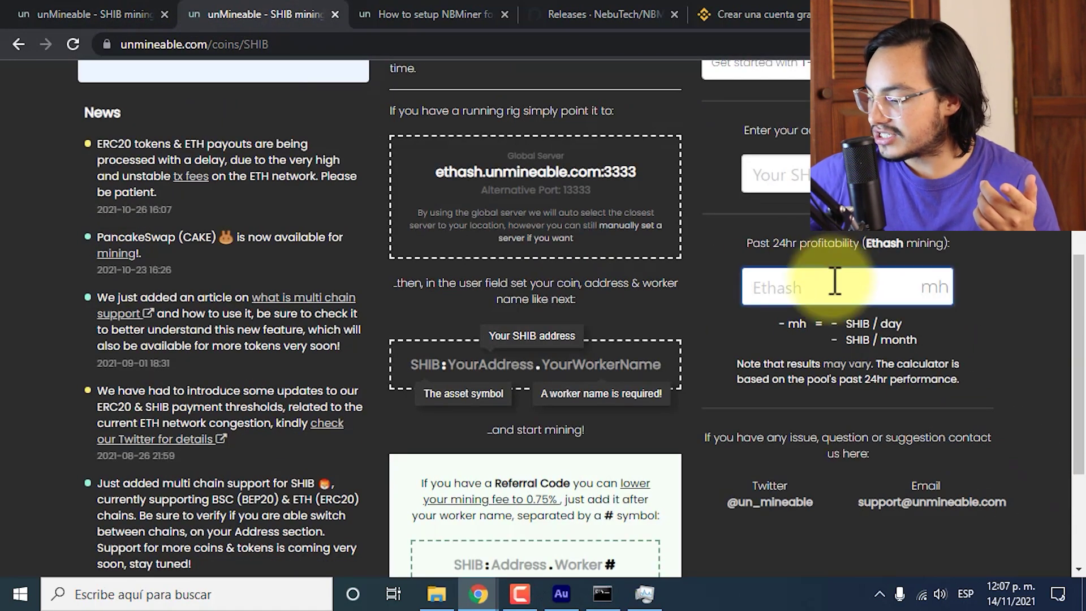
left_click(907, 320)
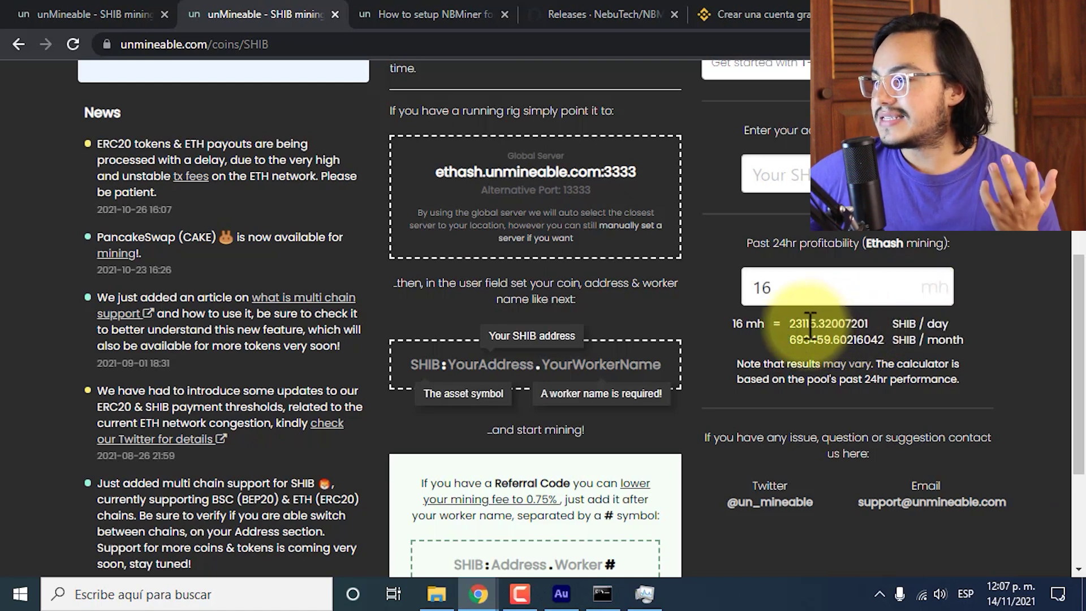
Highlight the daily 23115.32 and monthly 693459.60 SHIB estimates.
left_click_drag(806, 320, 816, 322)
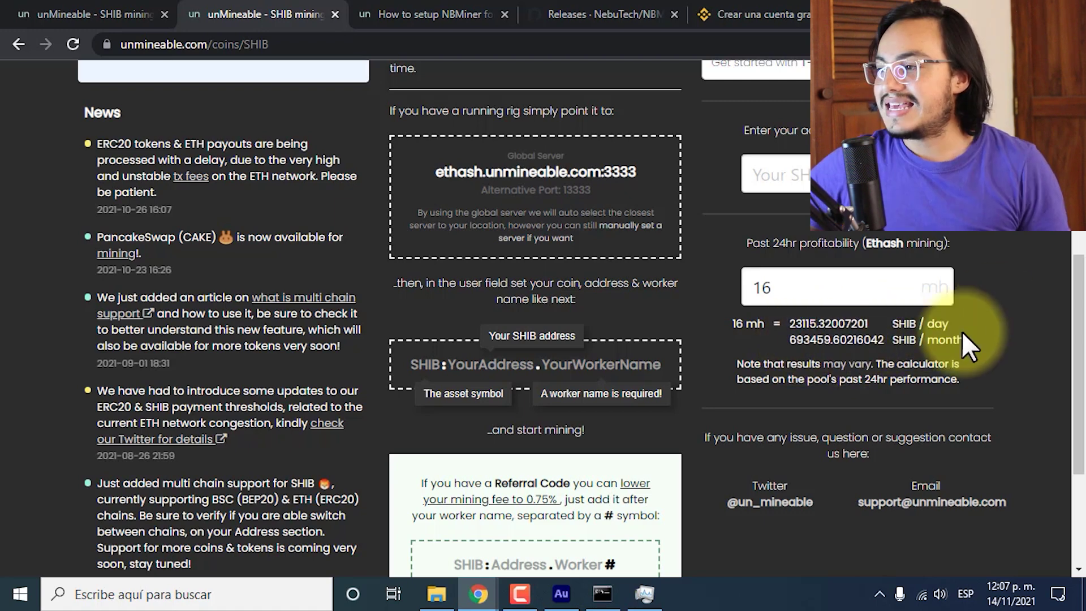
left_click(812, 375)
left_click_drag(789, 340, 811, 345)
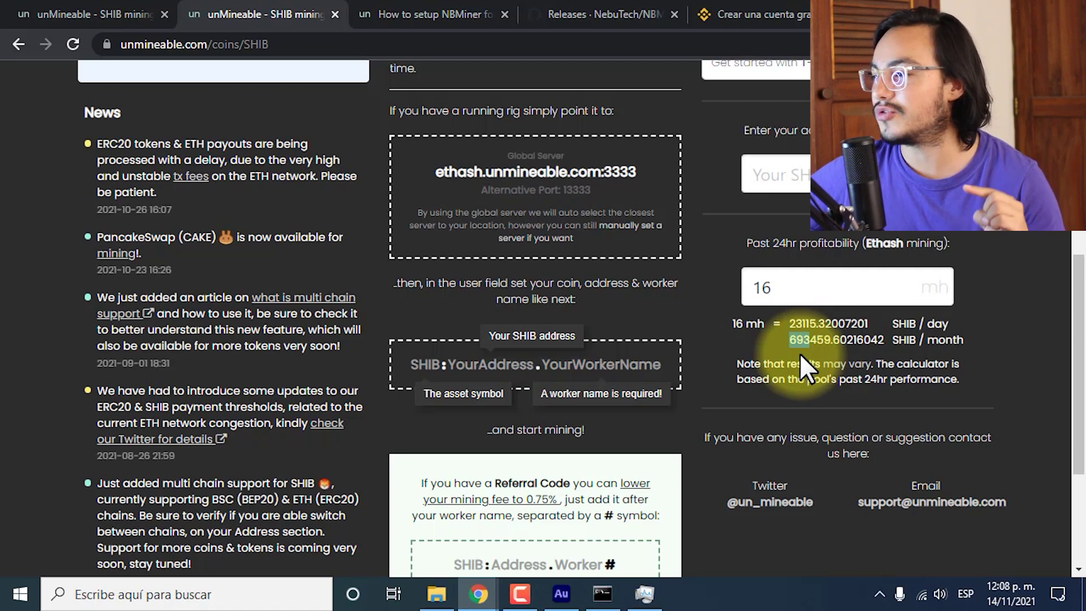
left_click_drag(790, 339, 823, 343)
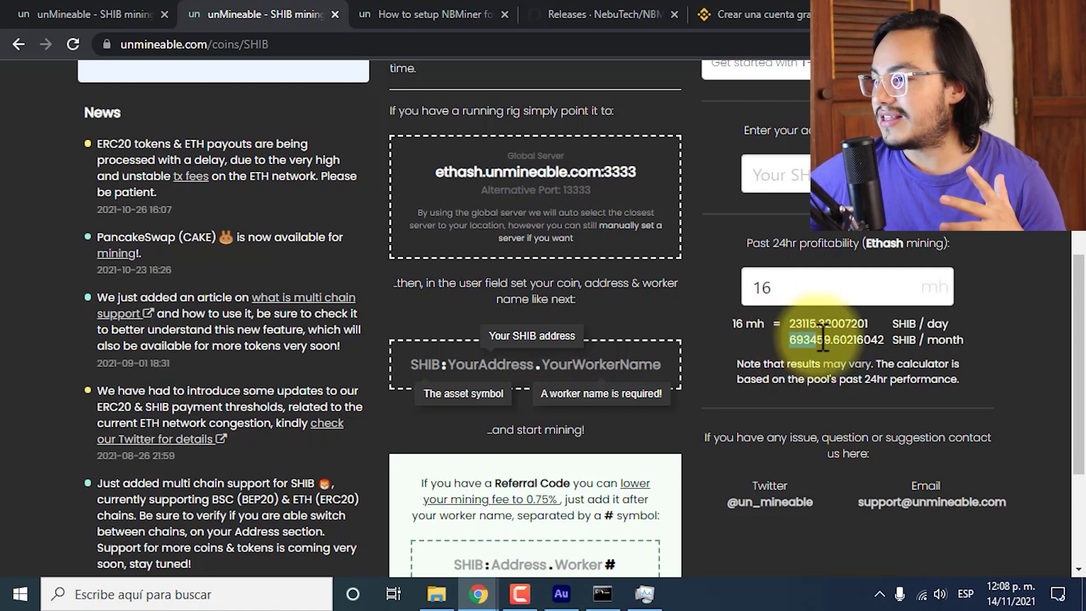
left_click(817, 331)
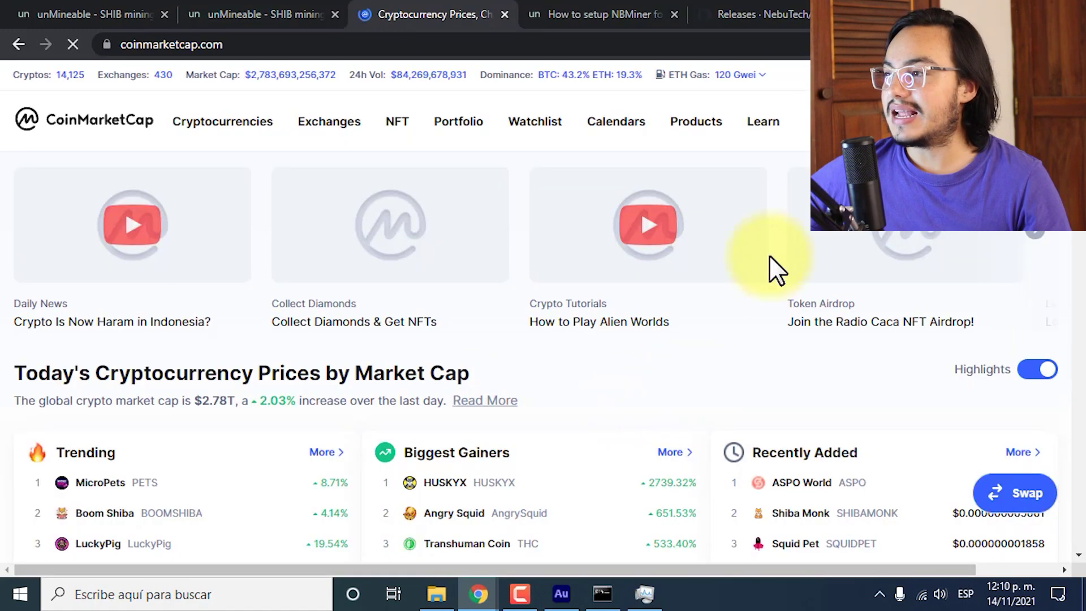
Open CoinMarketCap's converter, dismiss the cookie notice, and choose SHIBA INU (SHIB) as source coin.
mouse_move(701, 125)
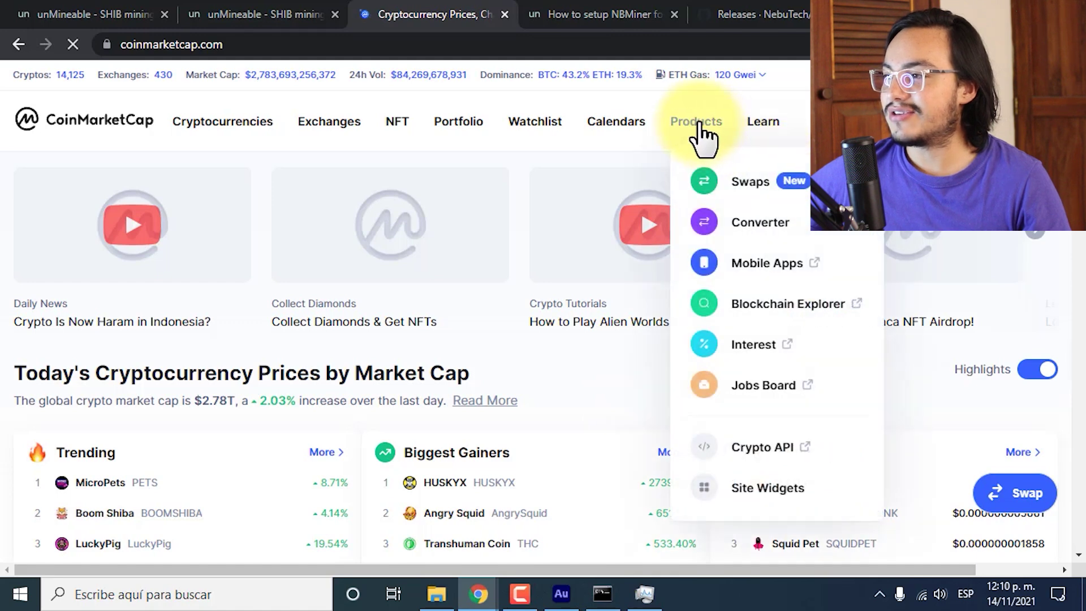
left_click(753, 227)
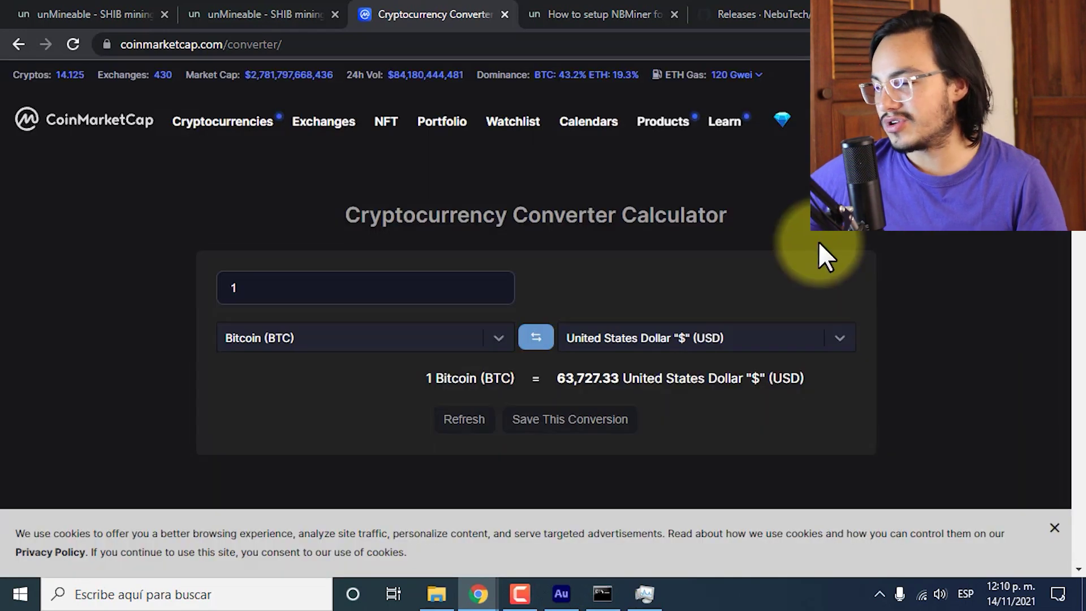
left_click(1054, 528)
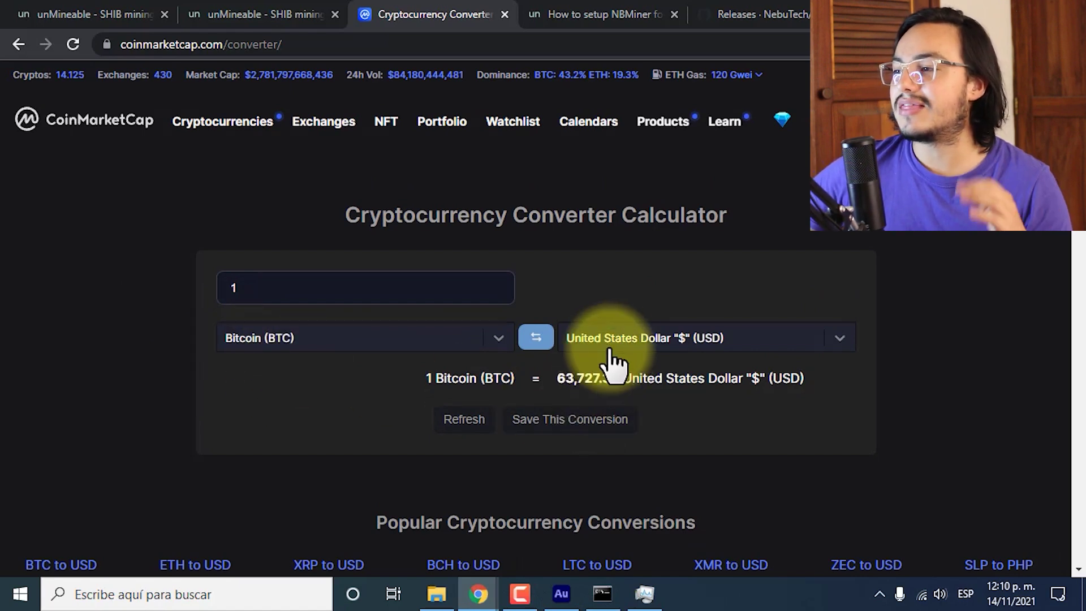
left_click(254, 339)
type("shib")
left_click(259, 360)
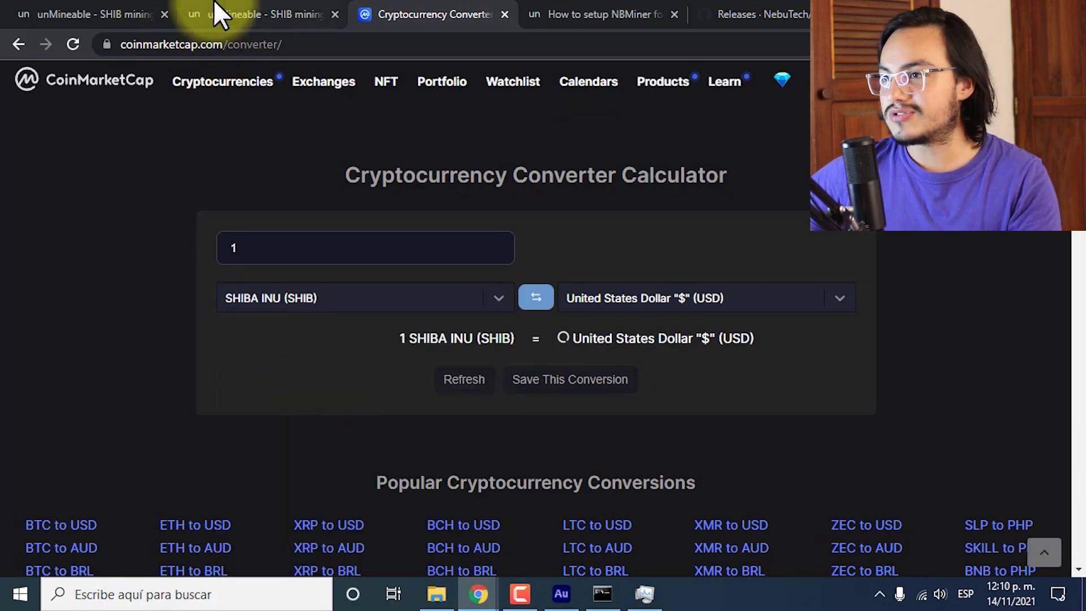
Select the 693459 monthly SHIB estimate on unMineable for use in the converter.
left_click(216, 11)
left_click_drag(789, 339, 832, 341)
key("ctrl+c")
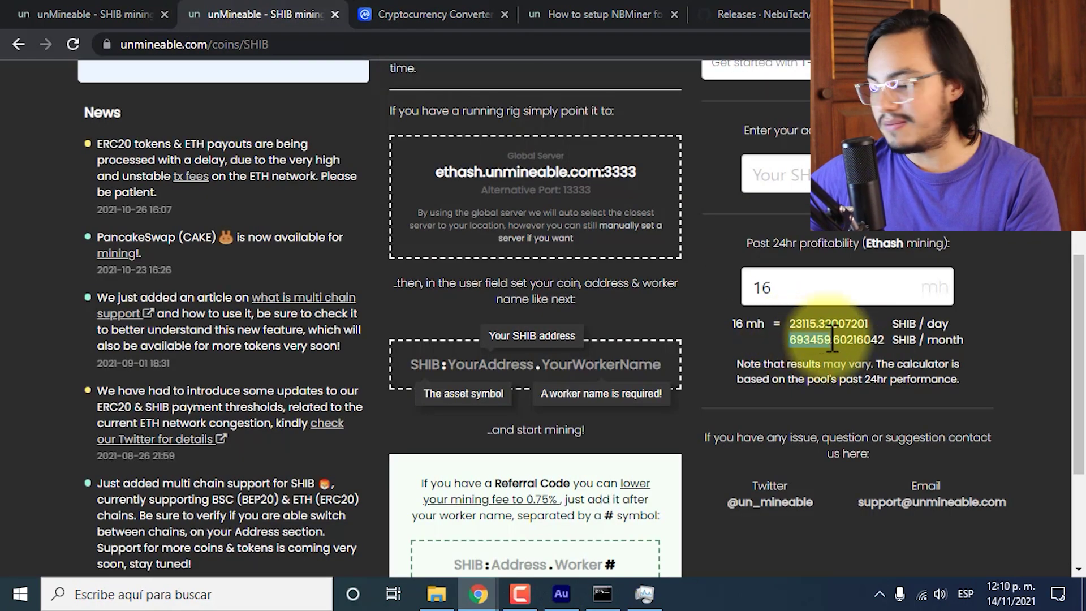
left_click(435, 14)
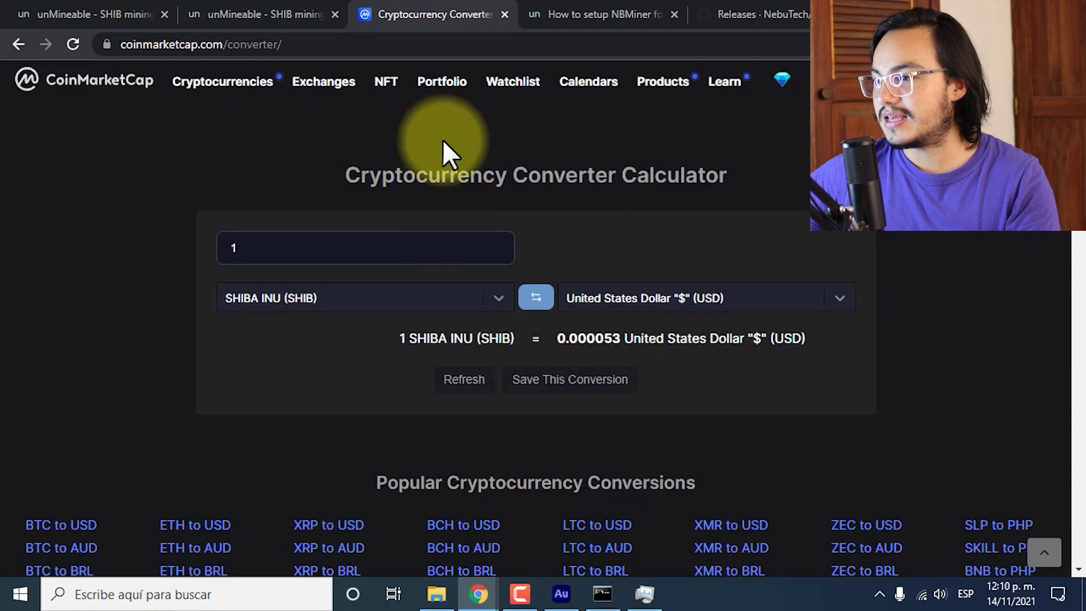
Convert the monthly 693459 SHIB estimate, which comes to 36.62 USD.
left_click(315, 248)
key("ctrl+a")
key("ctrl+v")
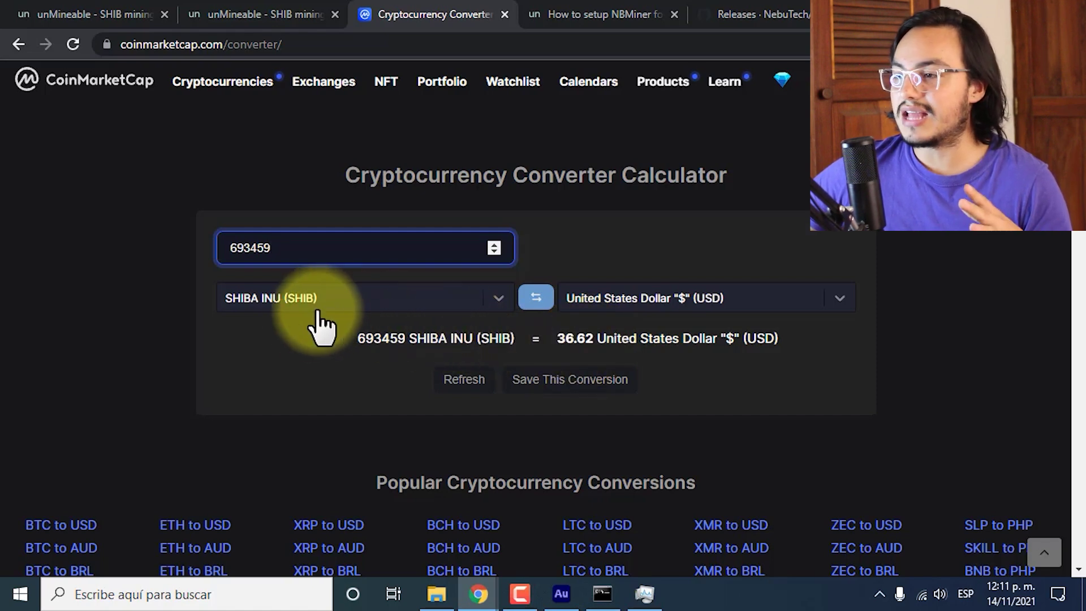
Copy the daily 23115 SHIB estimate from unMineable into the converter, worth 1.22 USD.
left_click(94, 14)
left_click(320, 13)
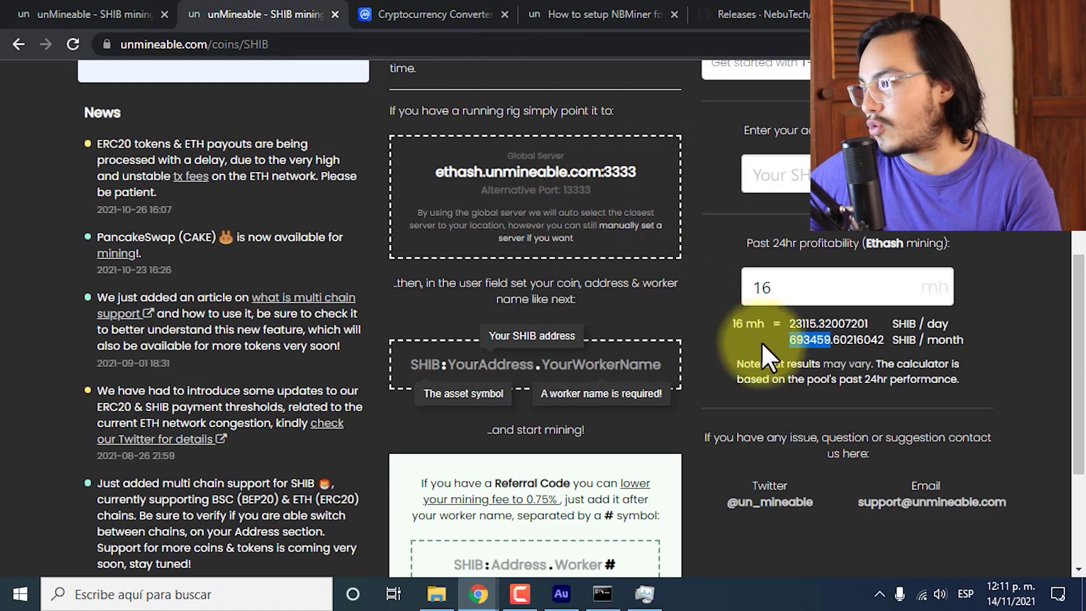
left_click_drag(790, 323, 819, 321)
key("ctrl+c")
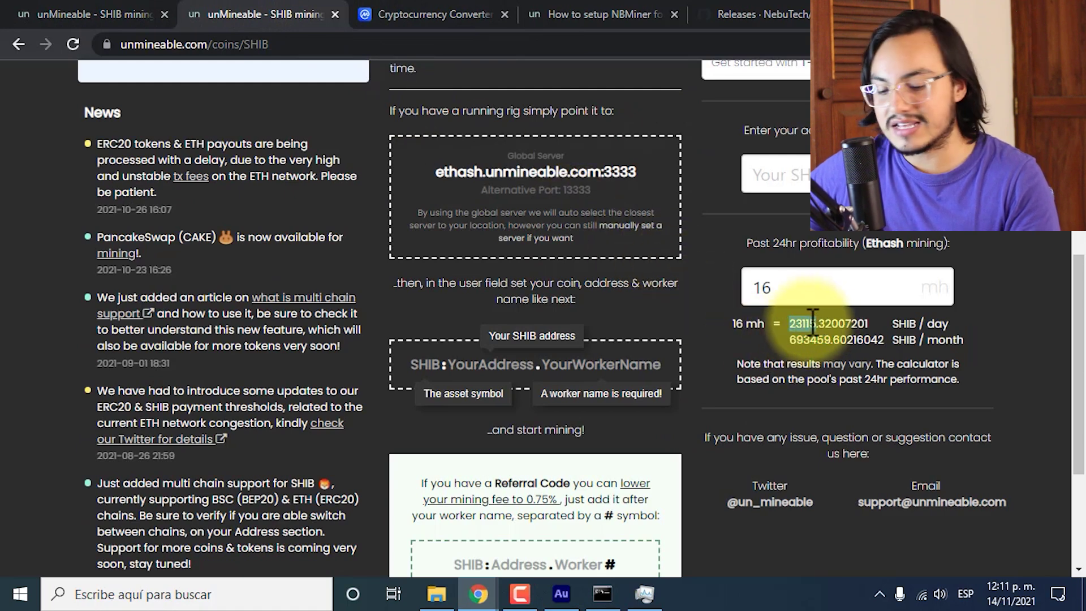
left_click(412, 12)
key("ctrl+a")
key("ctrl+v")
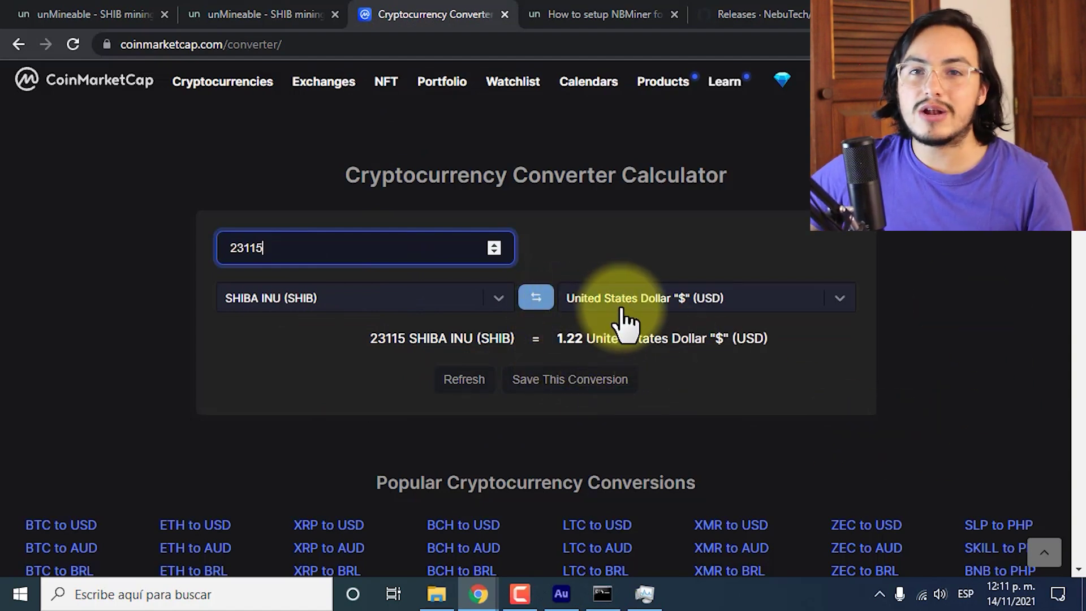
Change the converter's target currency from USD to Colombian Peso.
left_click(652, 314)
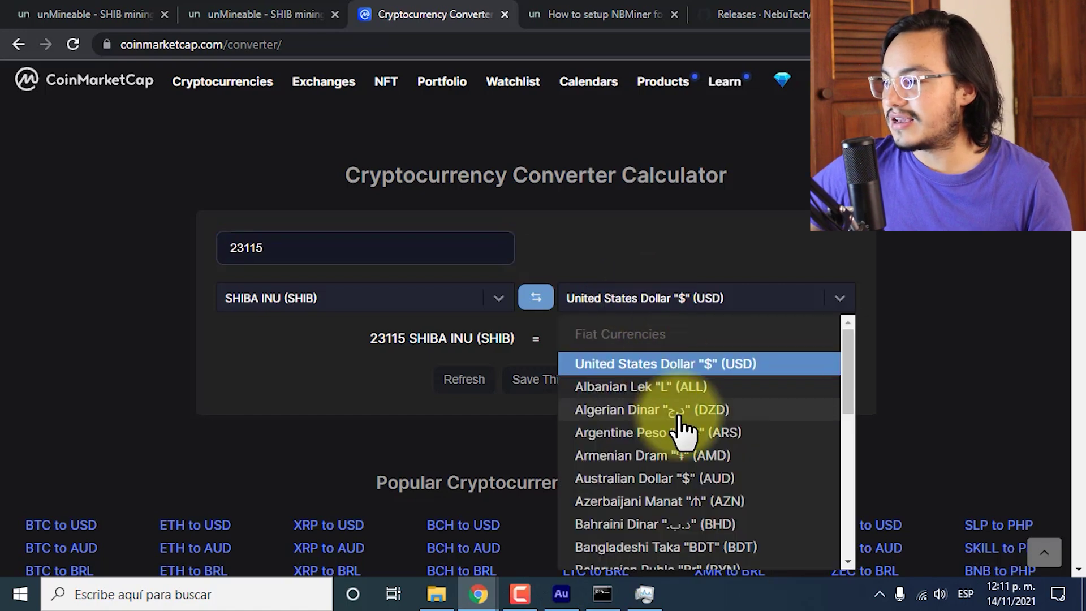
scroll(684, 432, "down", 20)
scroll(681, 422, "up", 15)
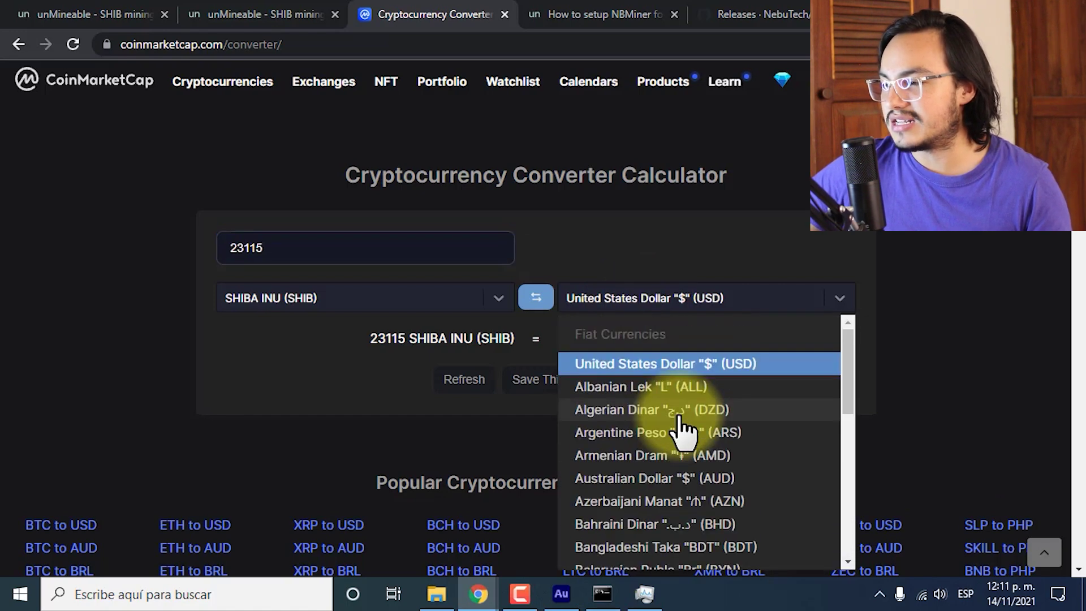
scroll(685, 433, "down", 5)
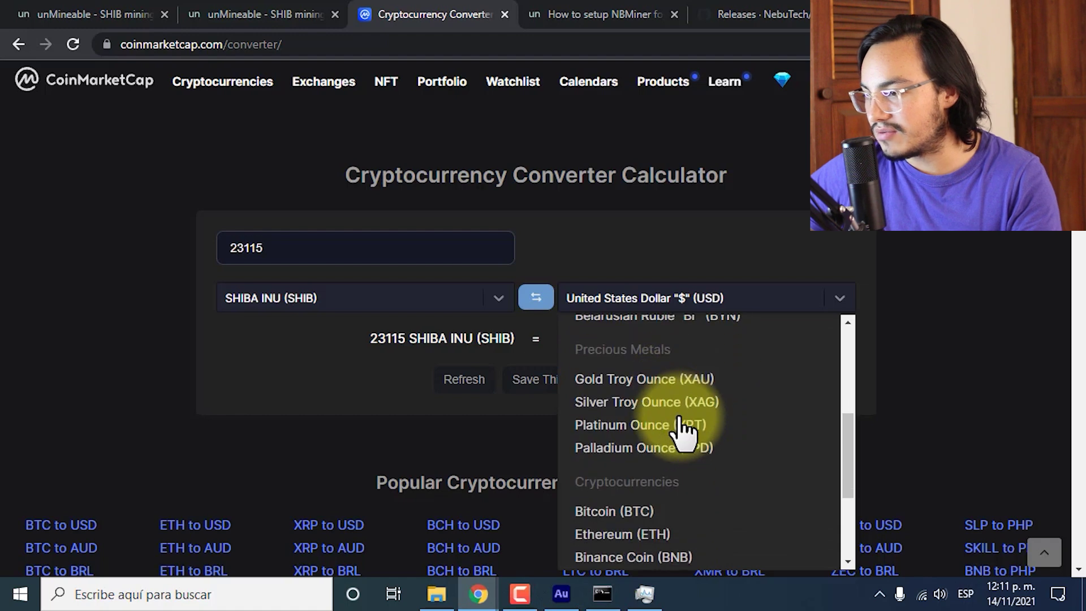
type("col")
left_click(718, 363)
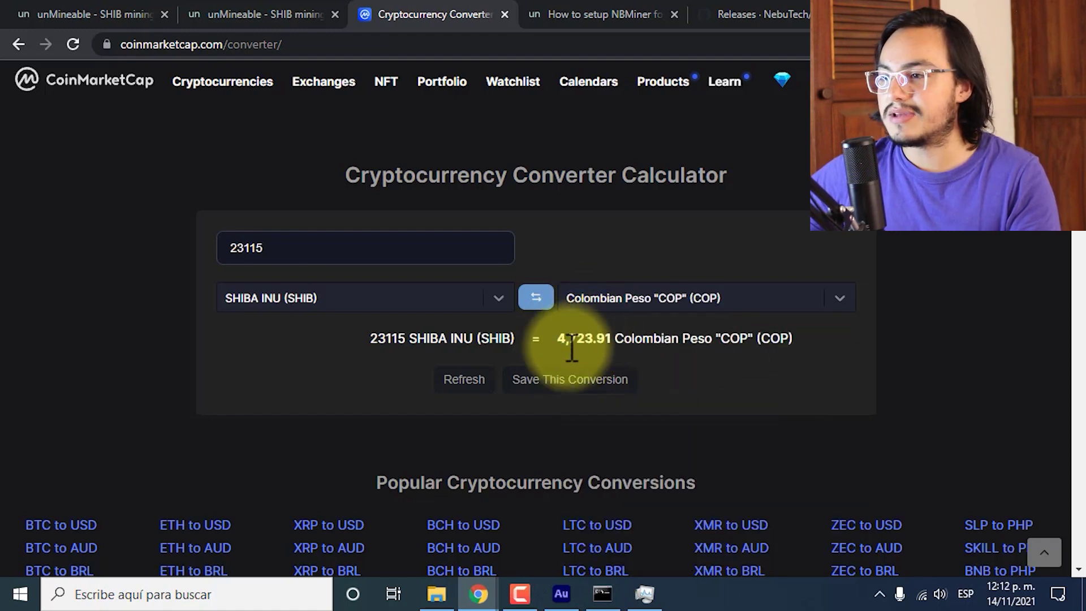
Convert the 693459 monthly SHIB estimate to 141,719 COP, then go to the unMineable address dashboard.
left_click(226, 15)
left_click_drag(789, 339, 830, 340)
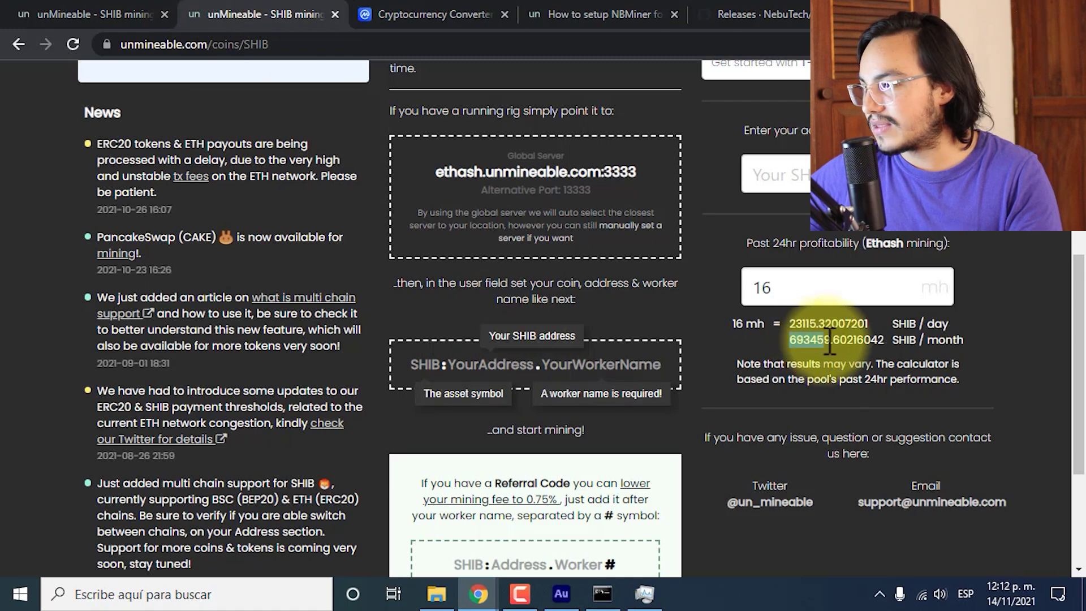
key("ctrl+c")
left_click(434, 14)
left_click_drag(317, 248, 3, 164)
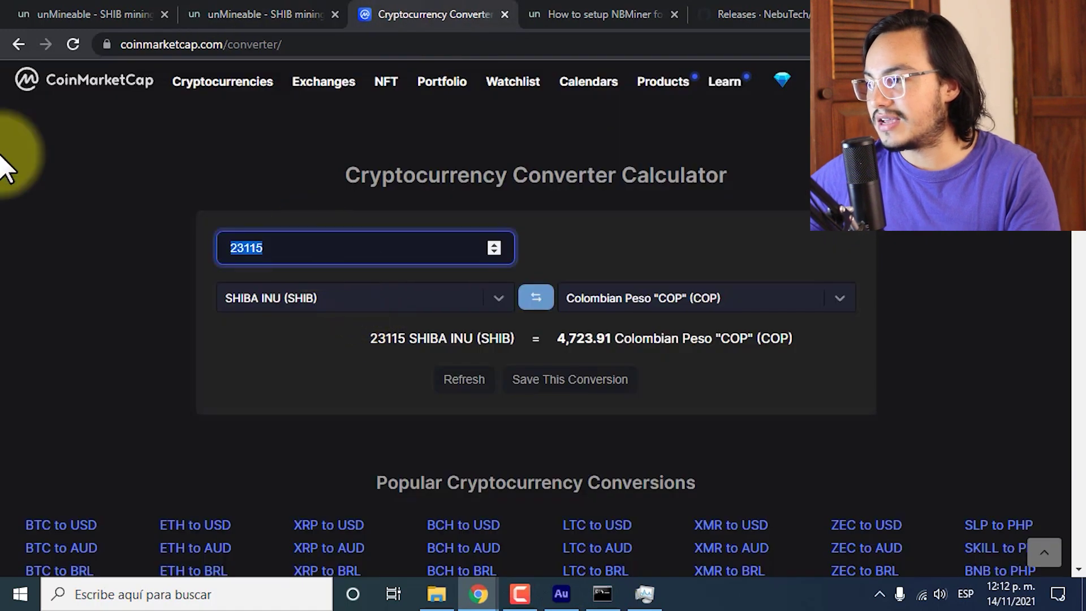
key("ctrl+v")
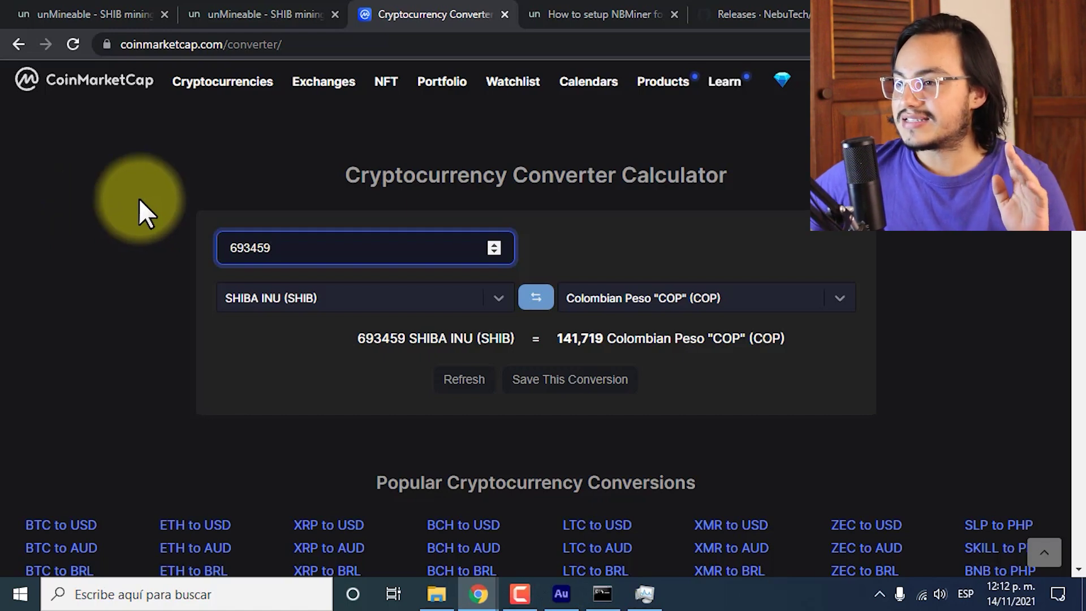
left_click(246, 17)
left_click(64, 12)
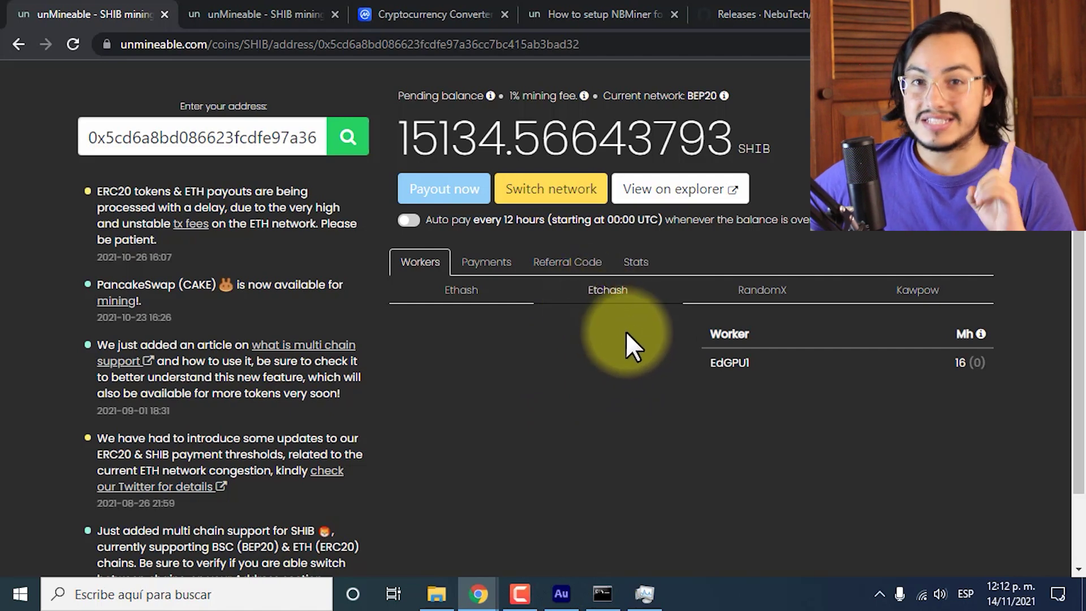
Check RandomX and Etchash workers, then reload to see the pending balance reach 15136.06399015 SHIB.
left_click(760, 310)
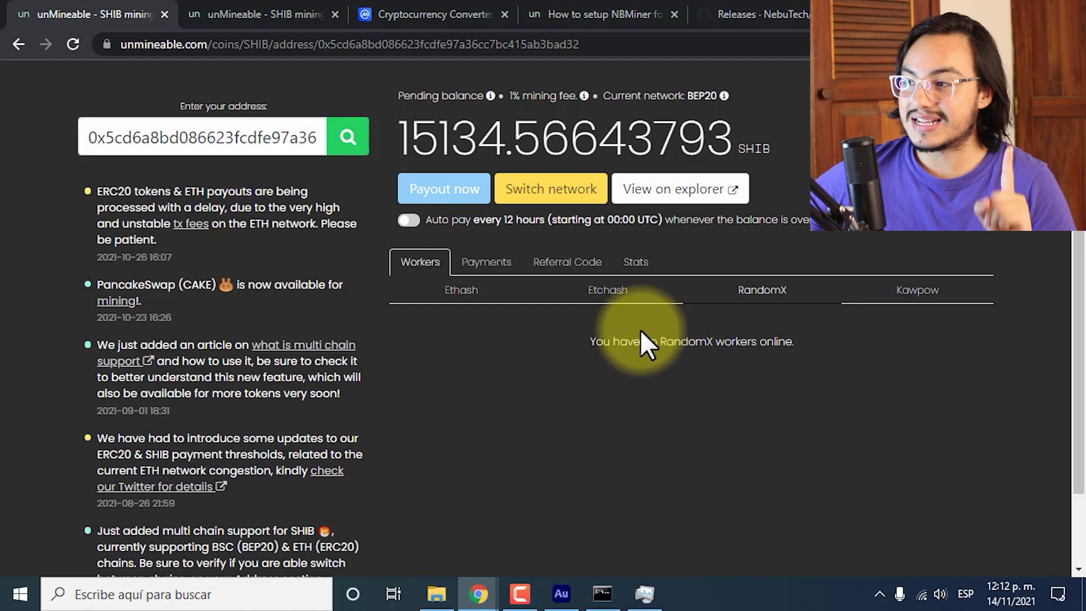
left_click(614, 299)
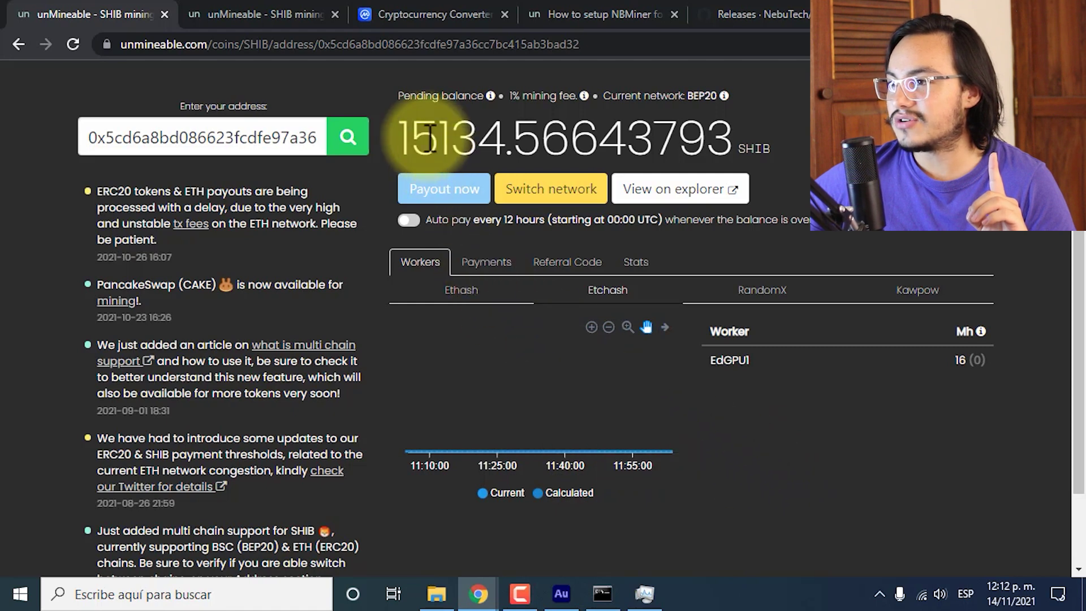
left_click_drag(440, 139, 501, 136)
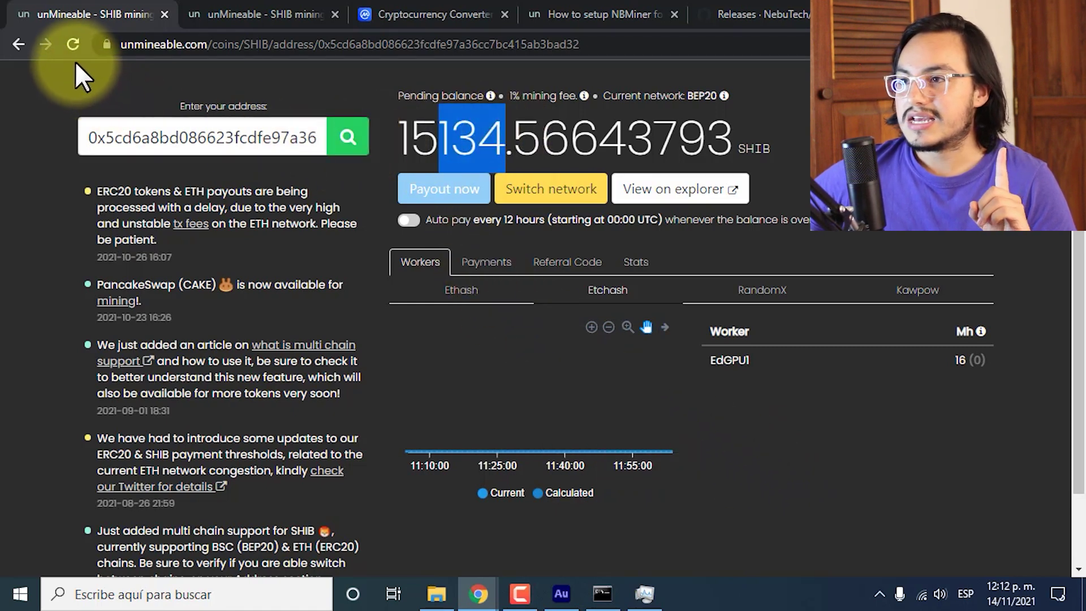
left_click(65, 40)
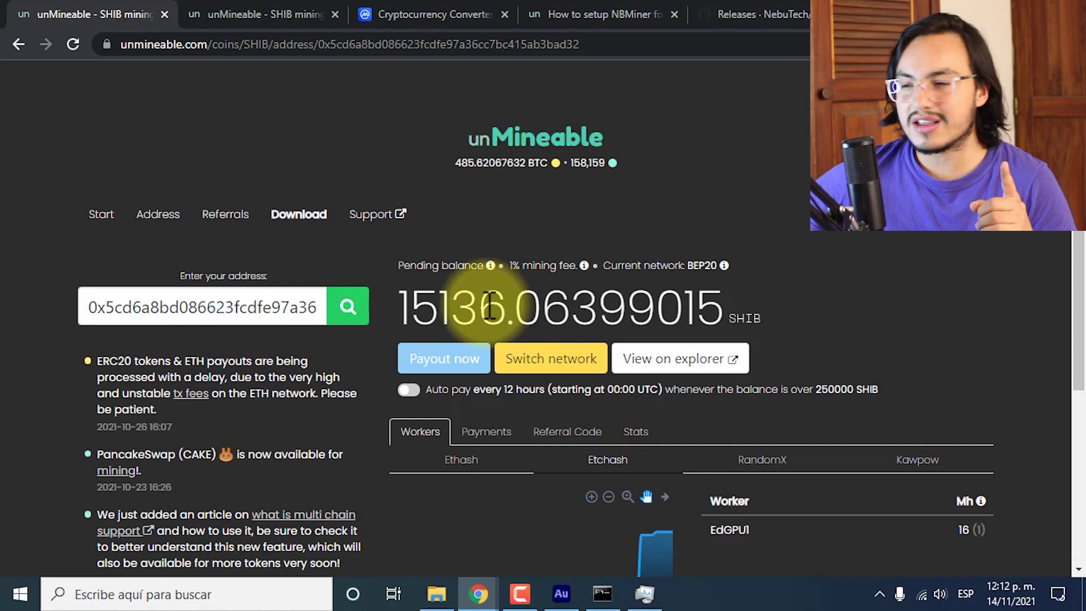
left_click_drag(488, 306, 502, 305)
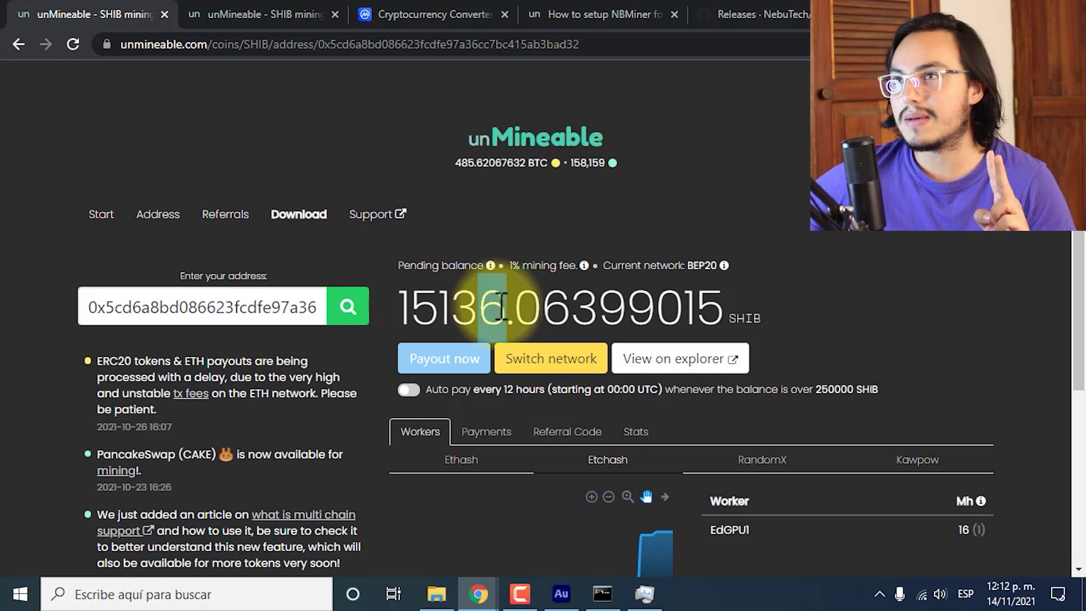
Cycle through RandomX, KawPow, Etchash and Ethash worker lists; no KawPow workers are online.
scroll(707, 430, "down", 3)
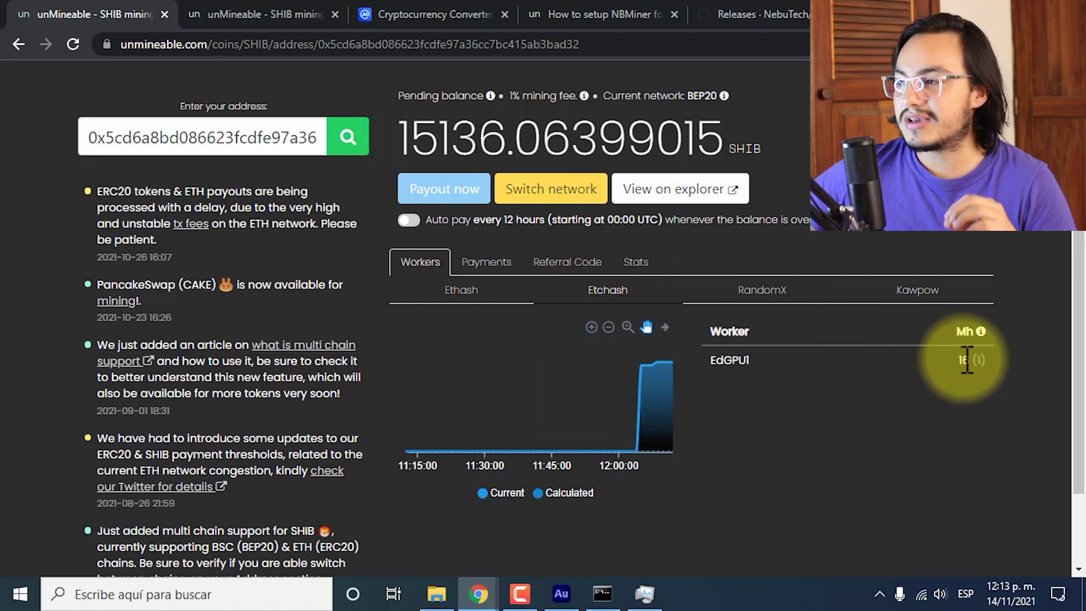
left_click(756, 312)
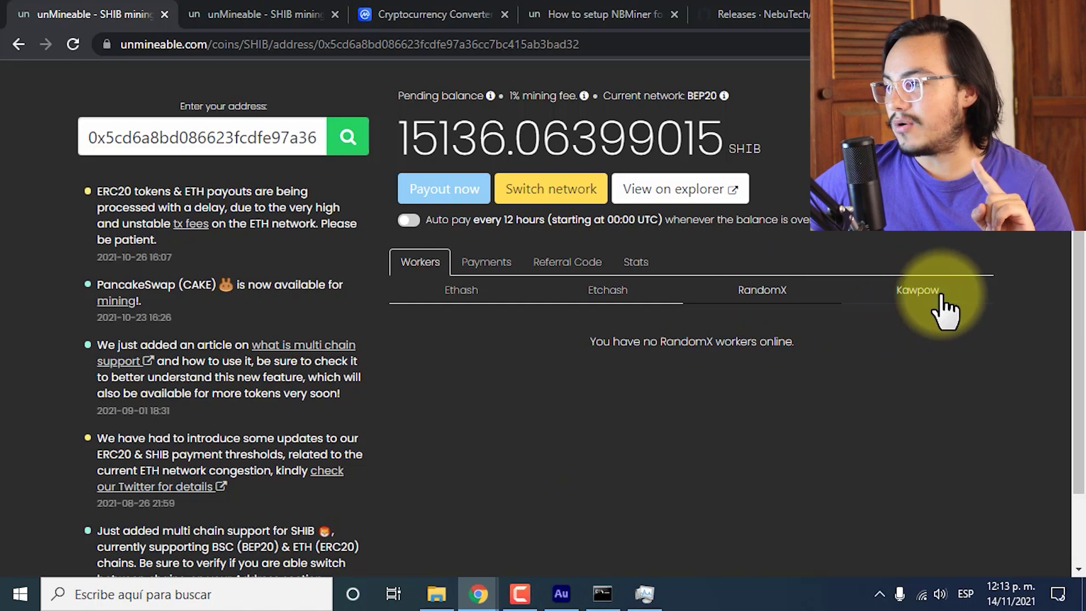
left_click(905, 302)
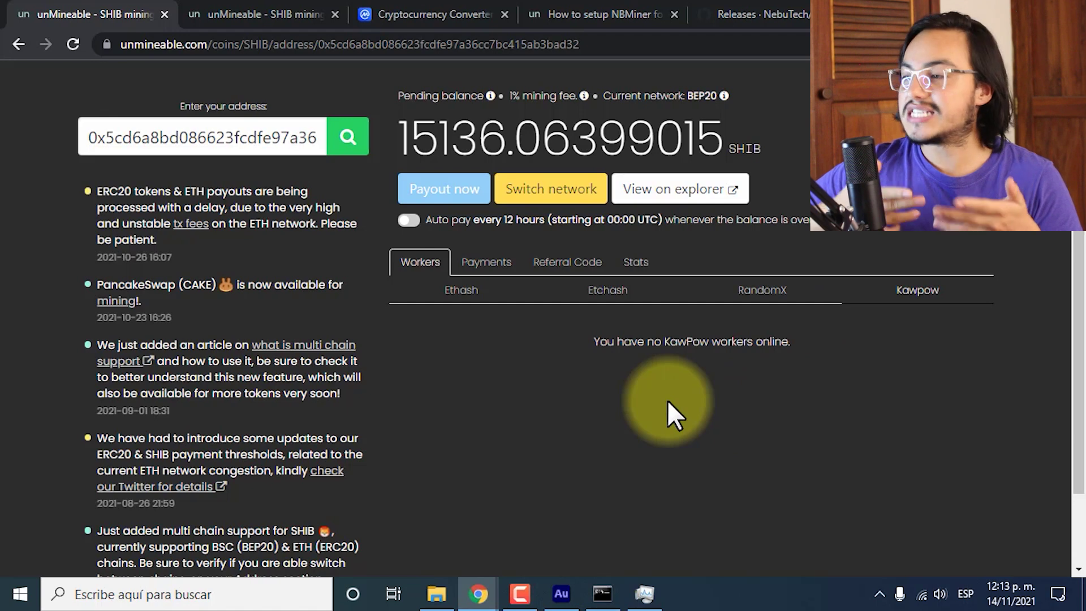
left_click(633, 295)
left_click(786, 293)
left_click(907, 297)
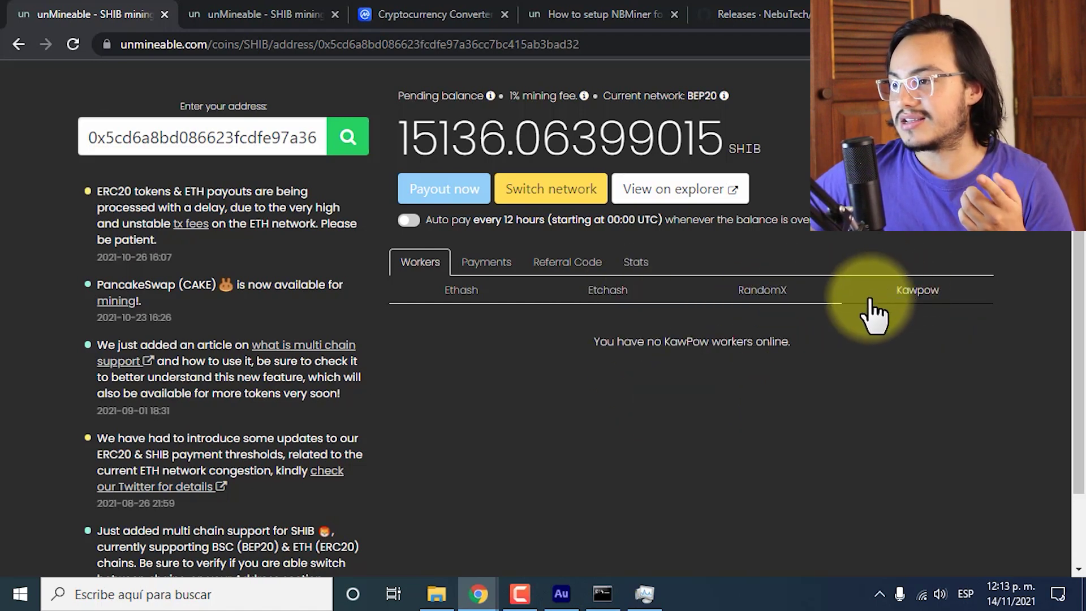
left_click(461, 309)
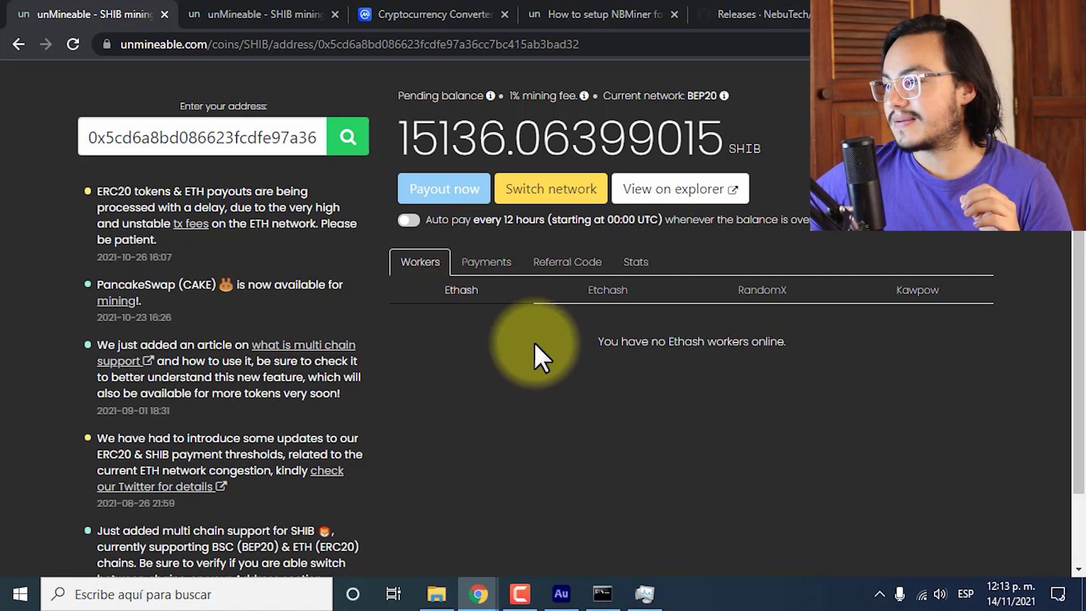
left_click(914, 298)
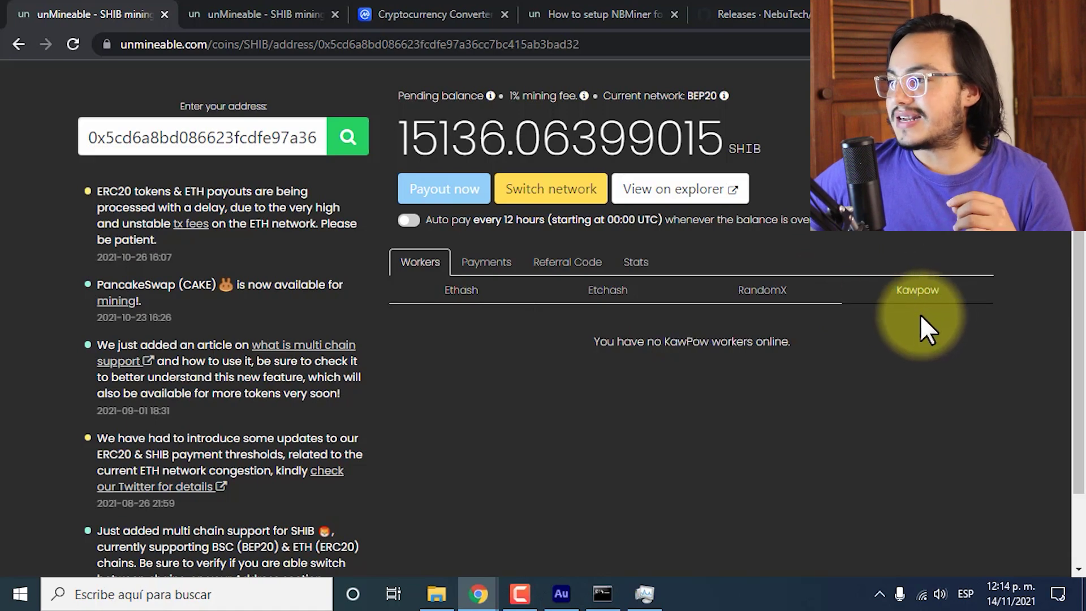
Glance at the miner console, then check GPU 0 in Task Manager: 9% use at 51 °C.
left_click(616, 608)
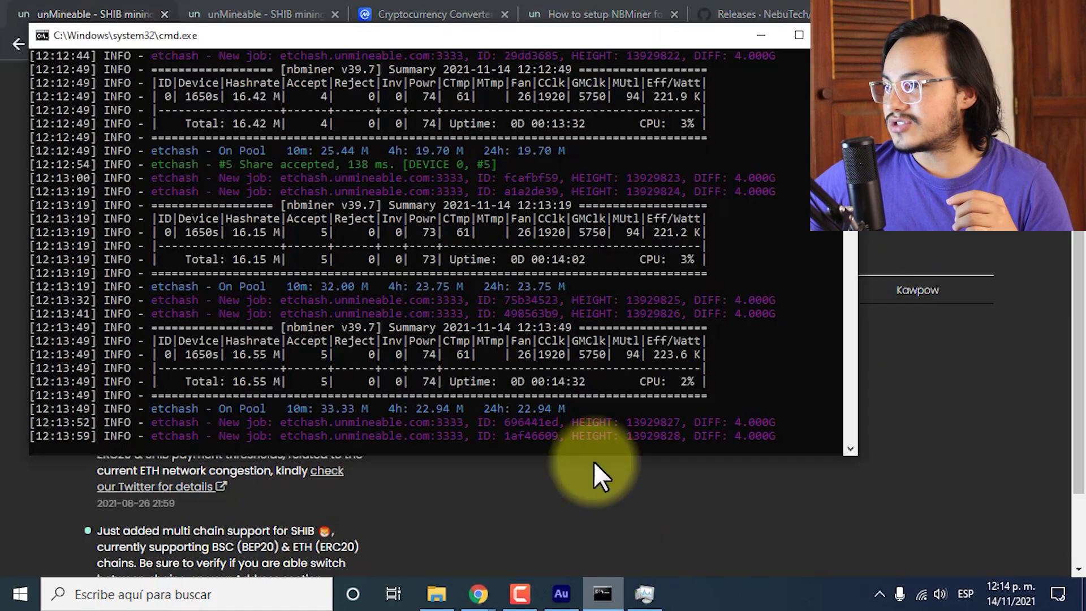
left_click(837, 32)
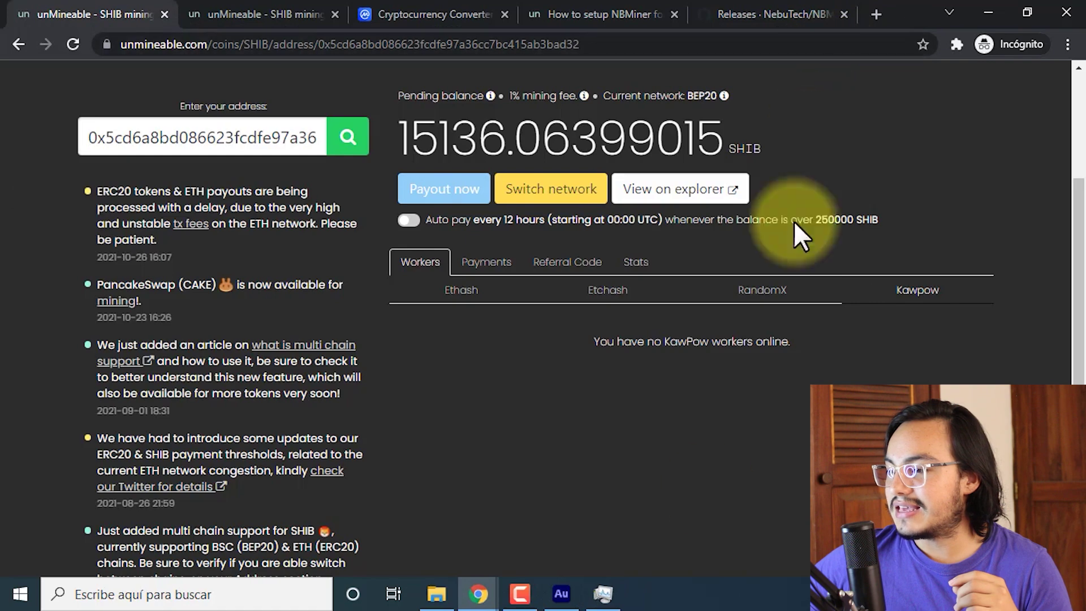
left_click(603, 594)
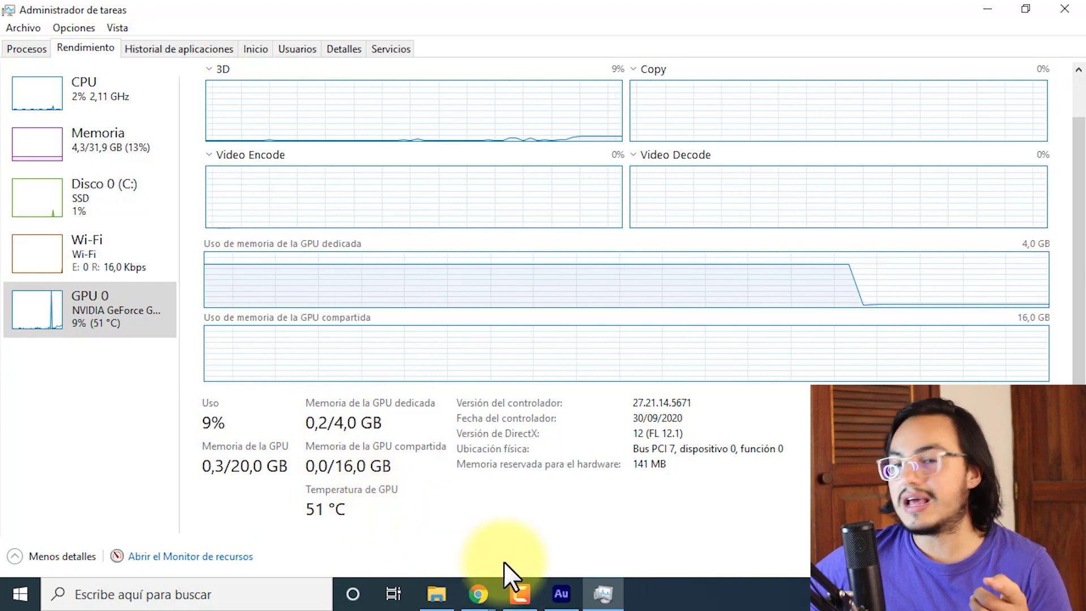
Return to Chrome's unMineable SHIB coin page showing 693459.60 SHIB monthly at 16 mh.
mouse_move(478, 593)
left_click(551, 549)
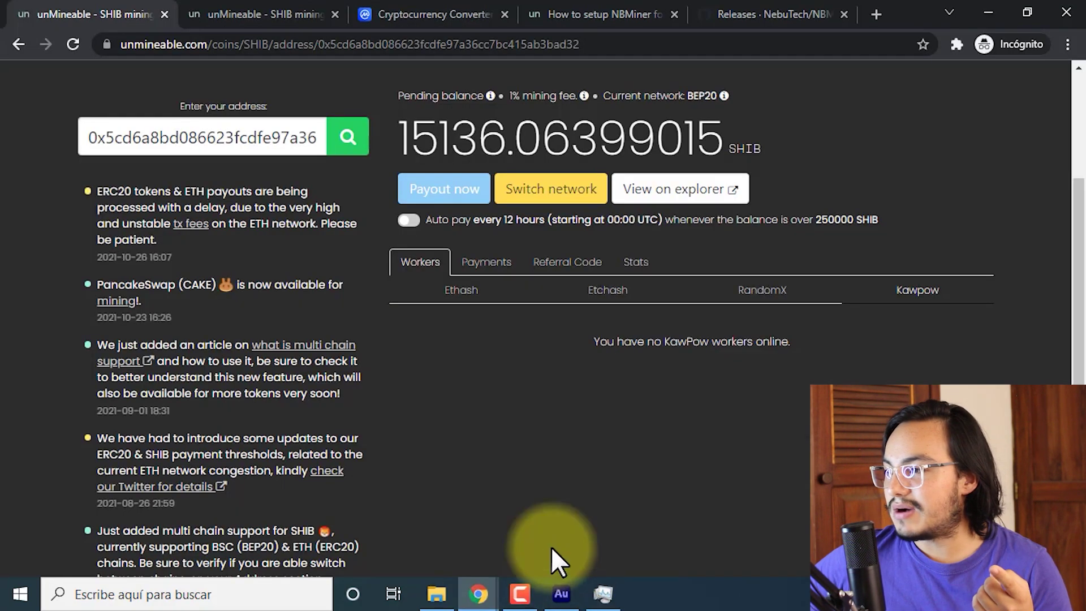
scroll(558, 378, "up", 3)
Open the NBMiner setup guide from unMineable's SHIB coin page.
left_click(232, 14)
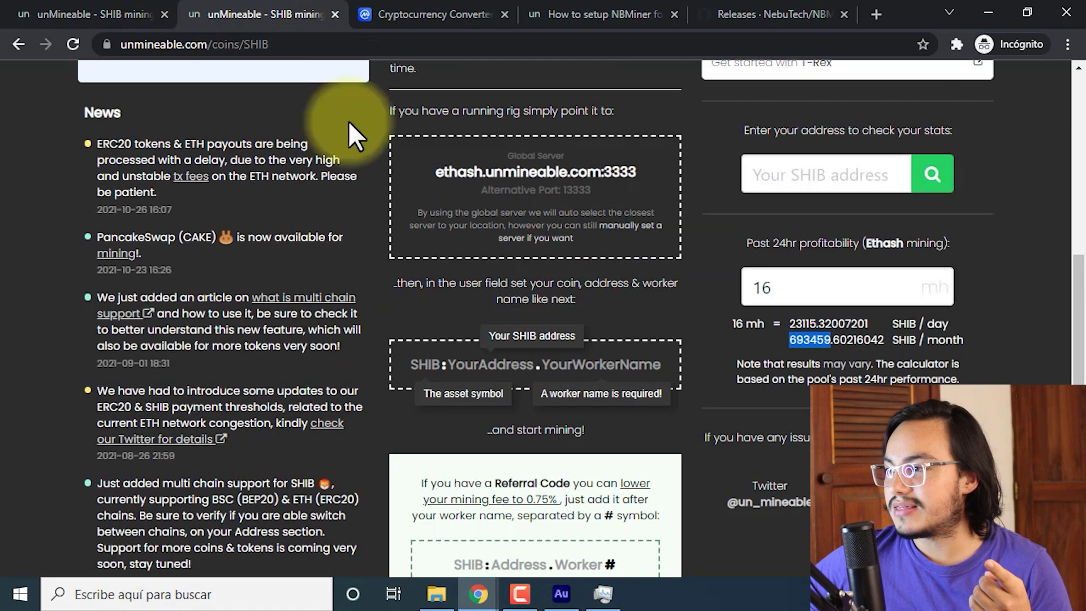
scroll(664, 303, "up", 5)
left_click(172, 8)
left_click(224, 15)
scroll(728, 303, "up", 2)
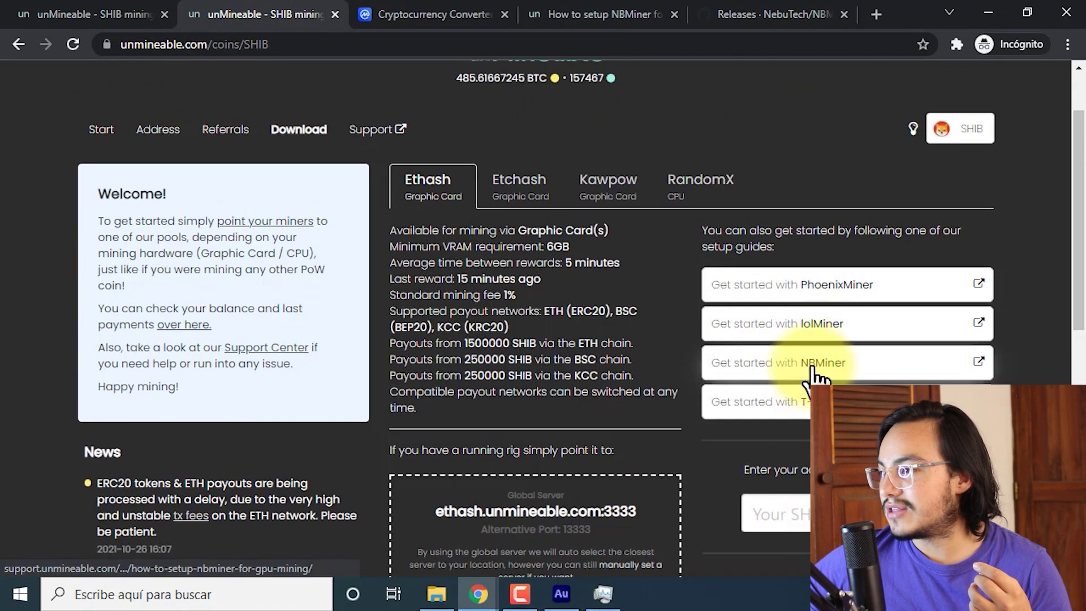
left_click(812, 373)
Close the duplicate guide and NBMiner releases tabs, and find the guide's kawpow instructions.
middle_click(653, 3)
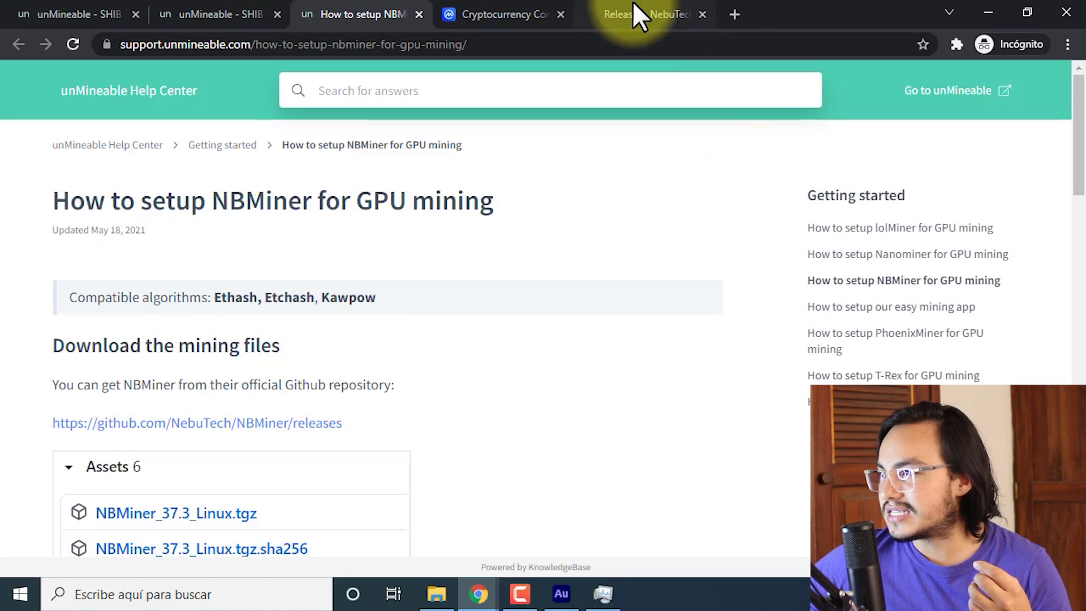
middle_click(633, 3)
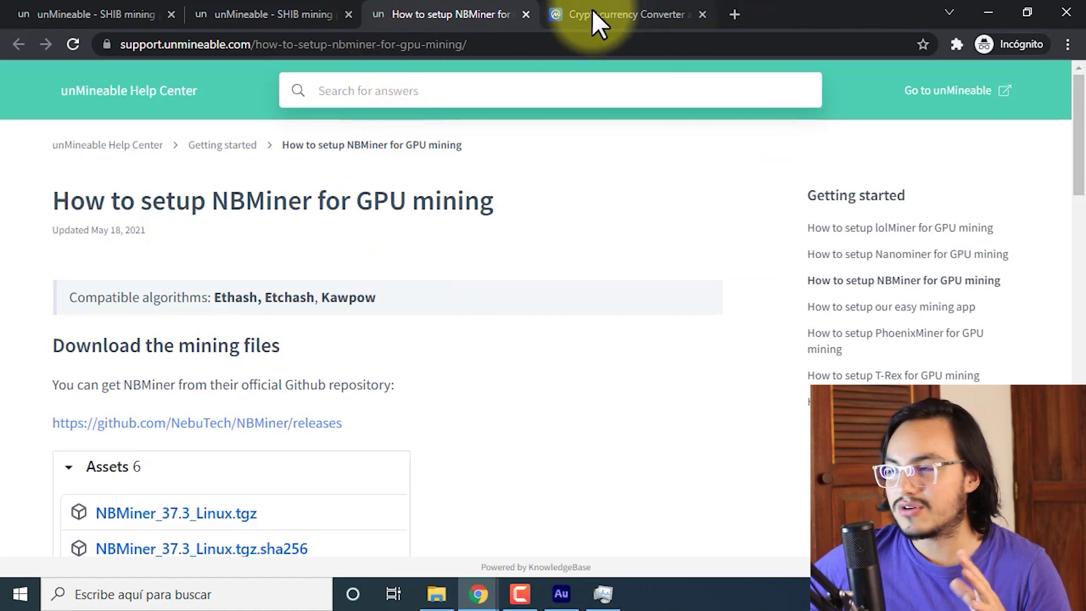
scroll(589, 307, "down", 10)
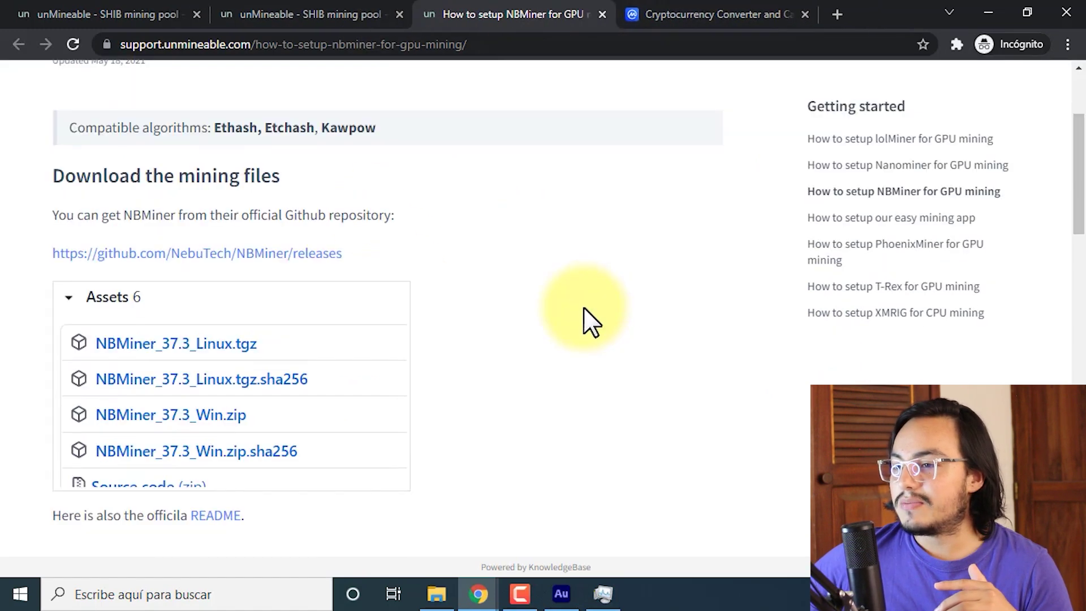
scroll(584, 306, "down", 2)
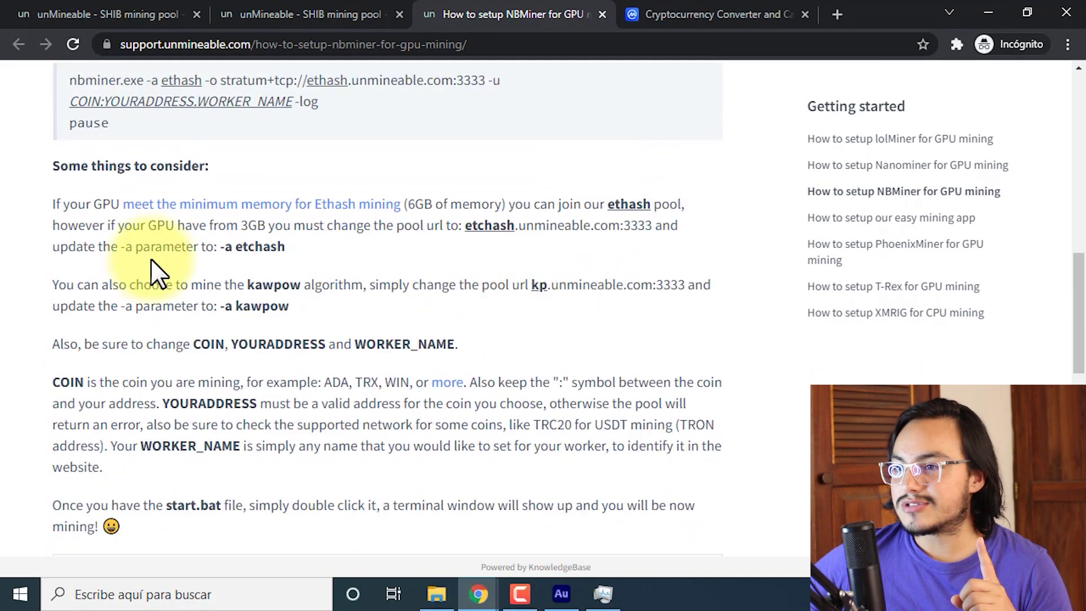
left_click_drag(253, 281, 300, 283)
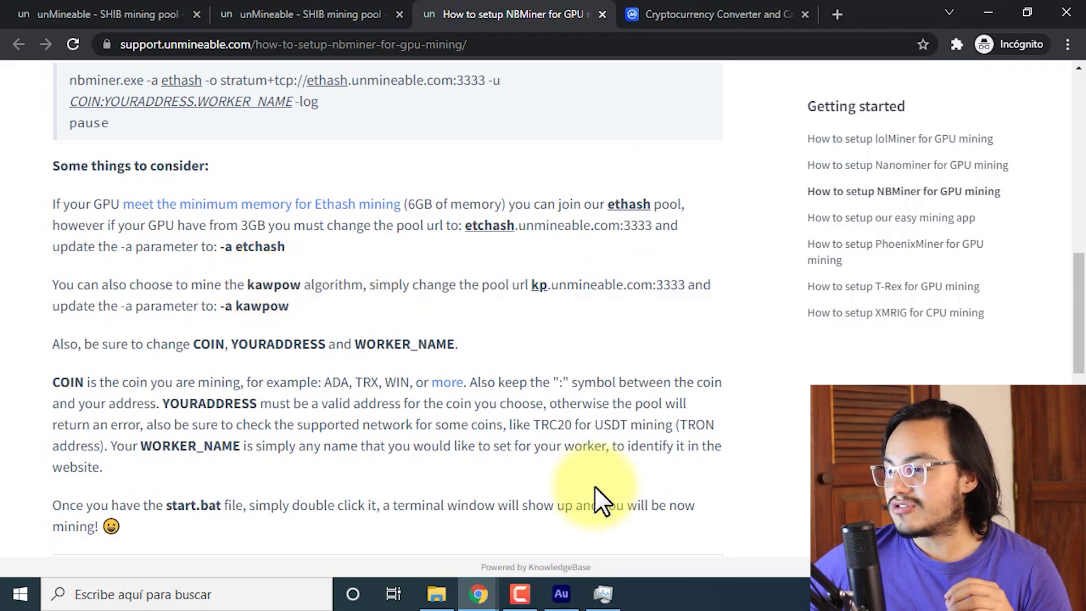
Open SHIB.bat from the NBMiner_Win folder in Notepad via Editar.
left_click(437, 594)
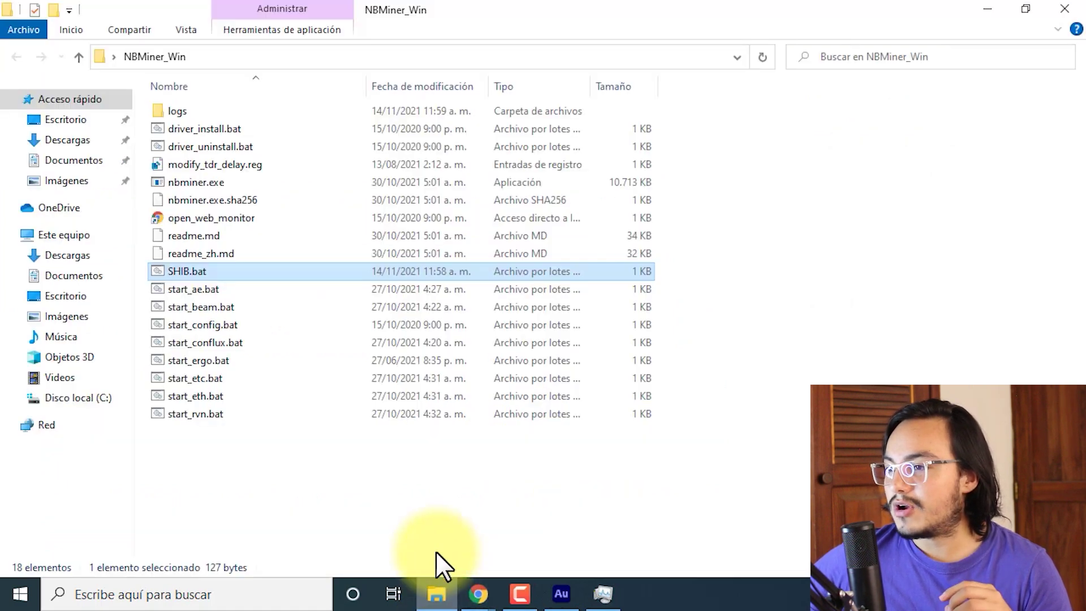
right_click(204, 270)
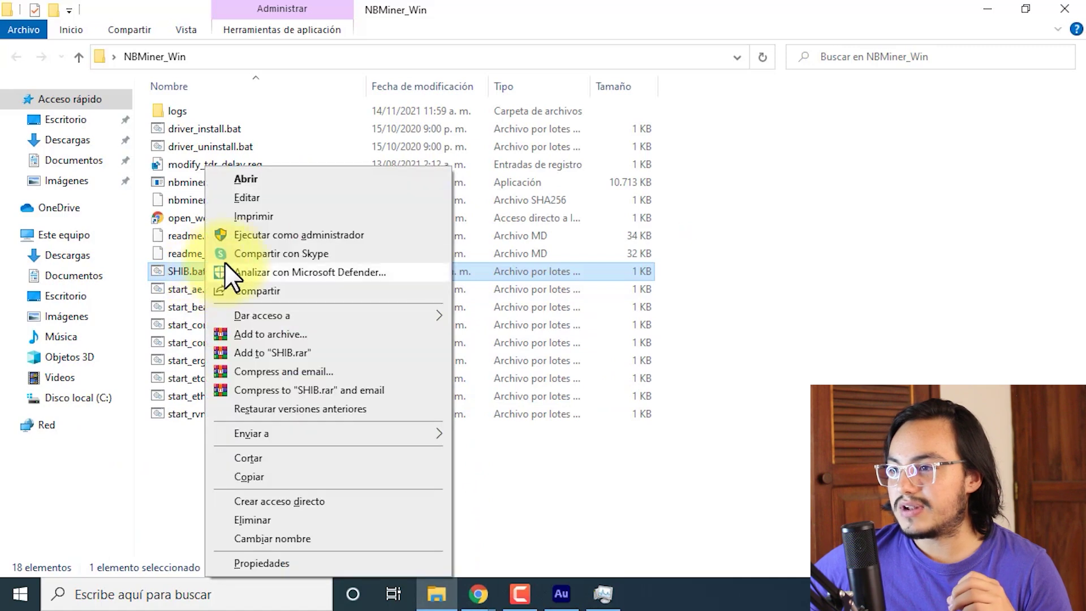
left_click(269, 200)
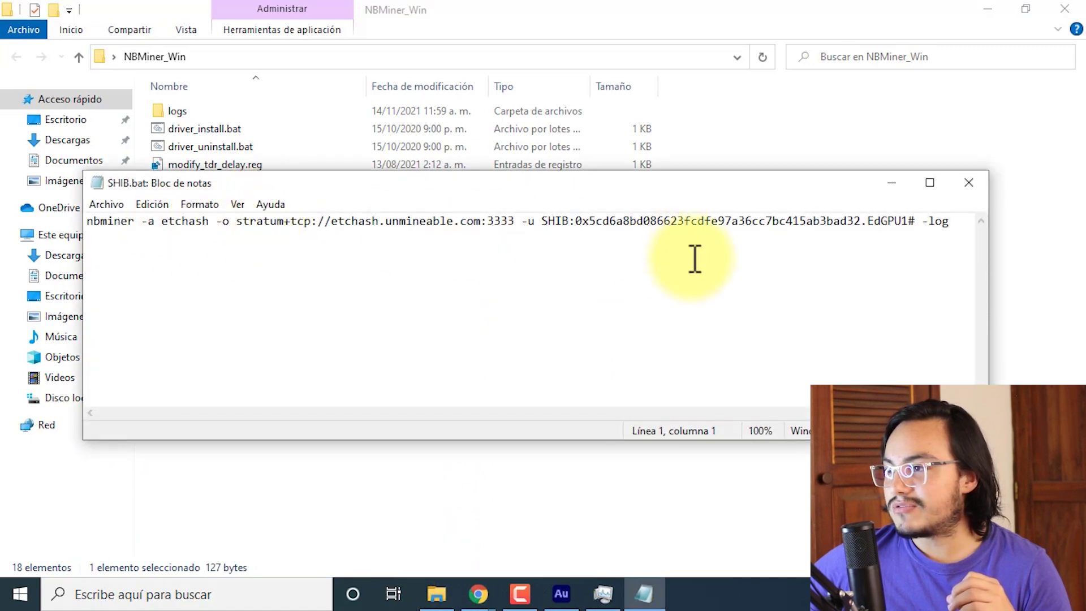
left_click(478, 593)
key("alt+Tab")
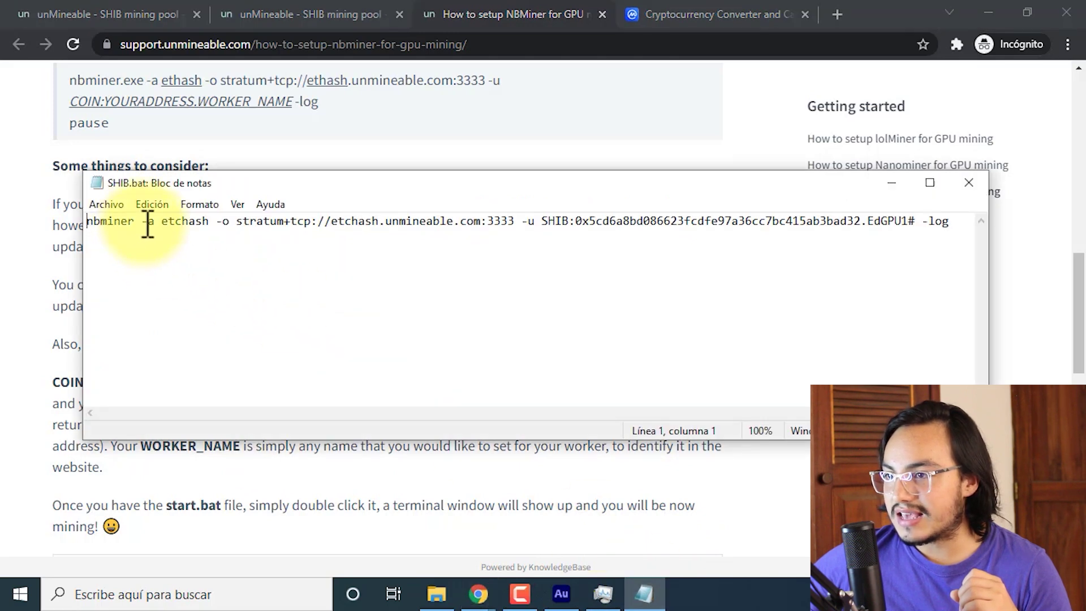
Replace -a etchash with -a kawpow copied from the setup guide.
left_click_drag(142, 224, 206, 224)
key("alt+Tab")
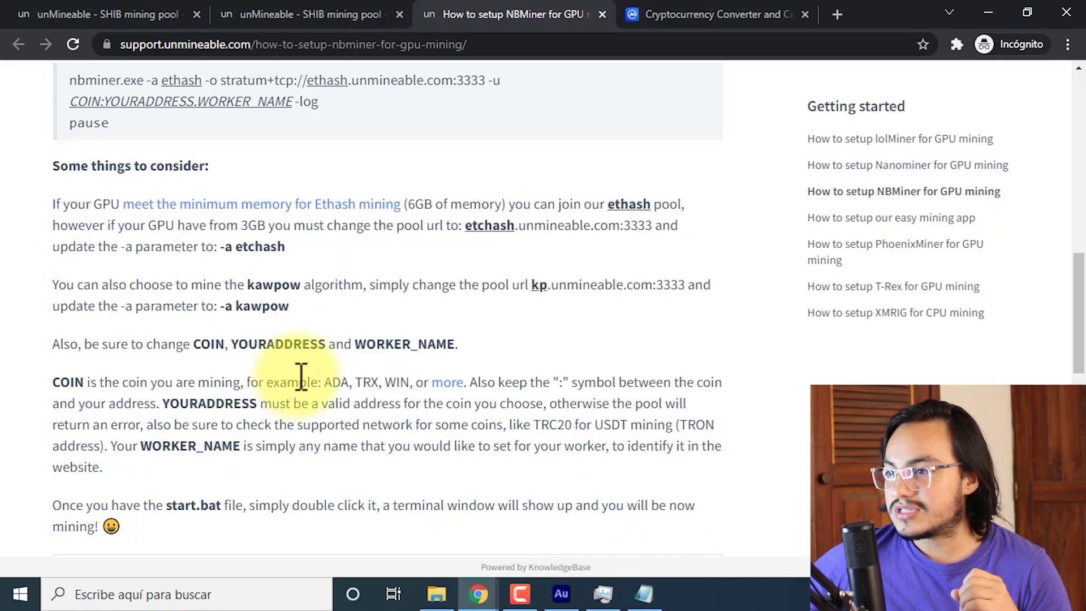
left_click_drag(221, 306, 283, 305)
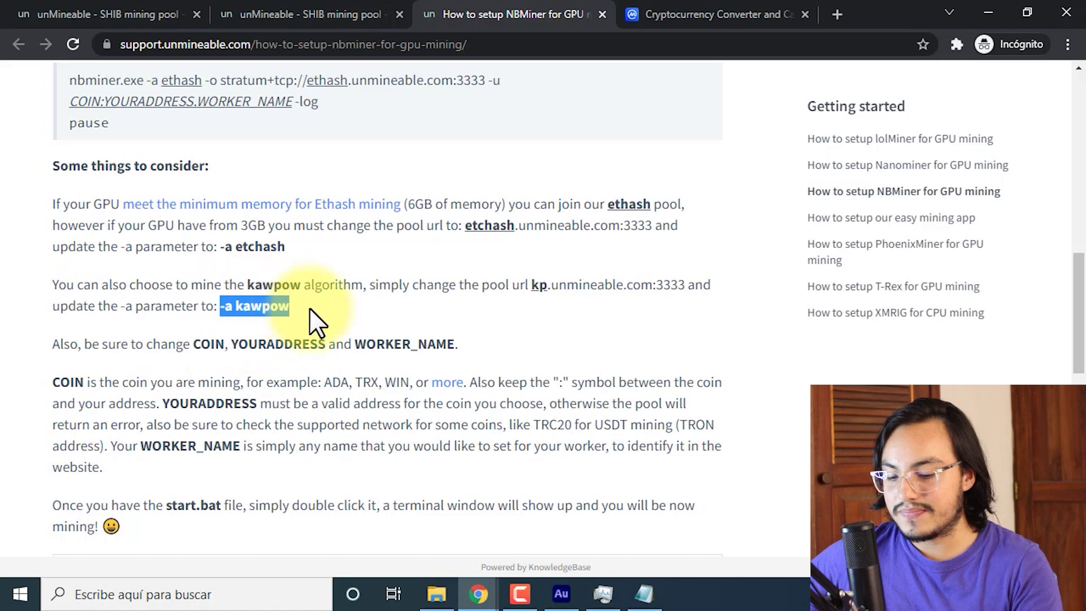
key("ctrl+c")
key("alt+Tab")
key("ctrl+v")
Replace the etchash pool address with kp.unmineable.com:3333 from the guide.
key("alt+Tab")
left_click_drag(289, 306, 53, 306)
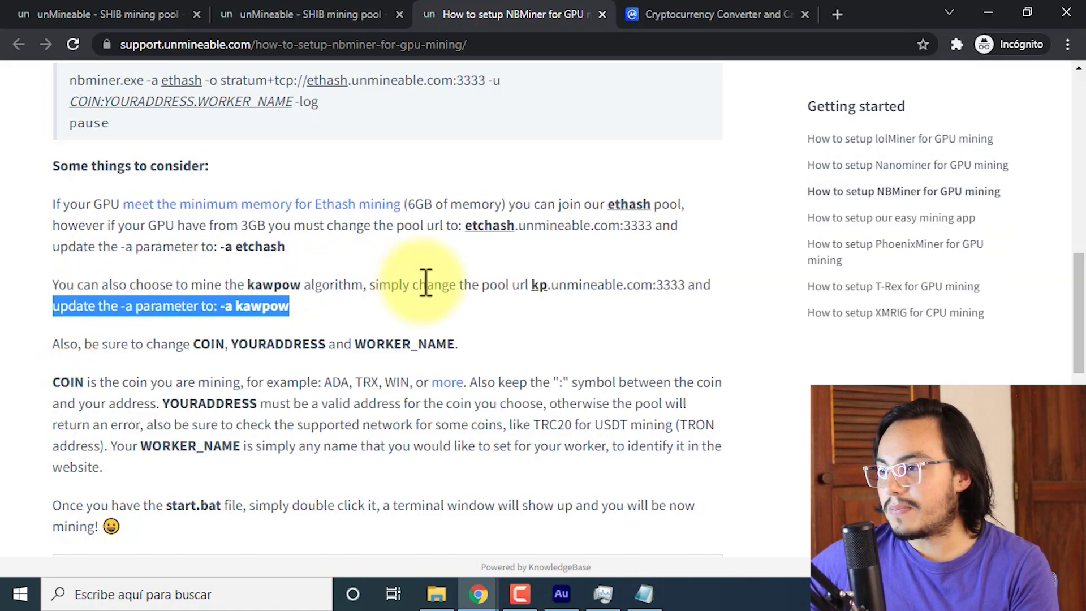
left_click_drag(532, 284, 686, 284)
left_click(644, 594)
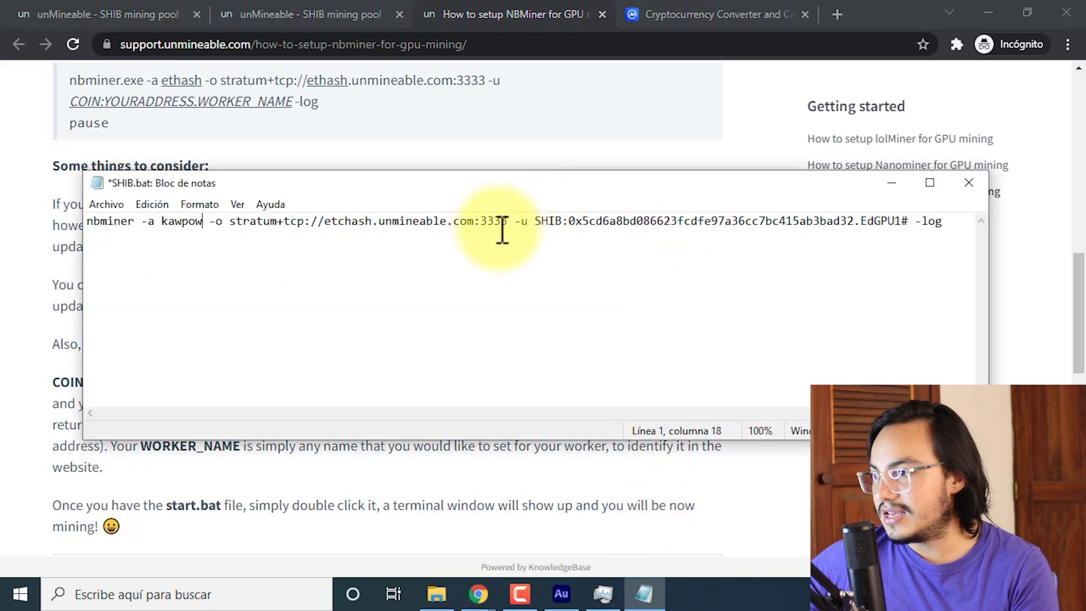
left_click_drag(325, 222, 508, 218)
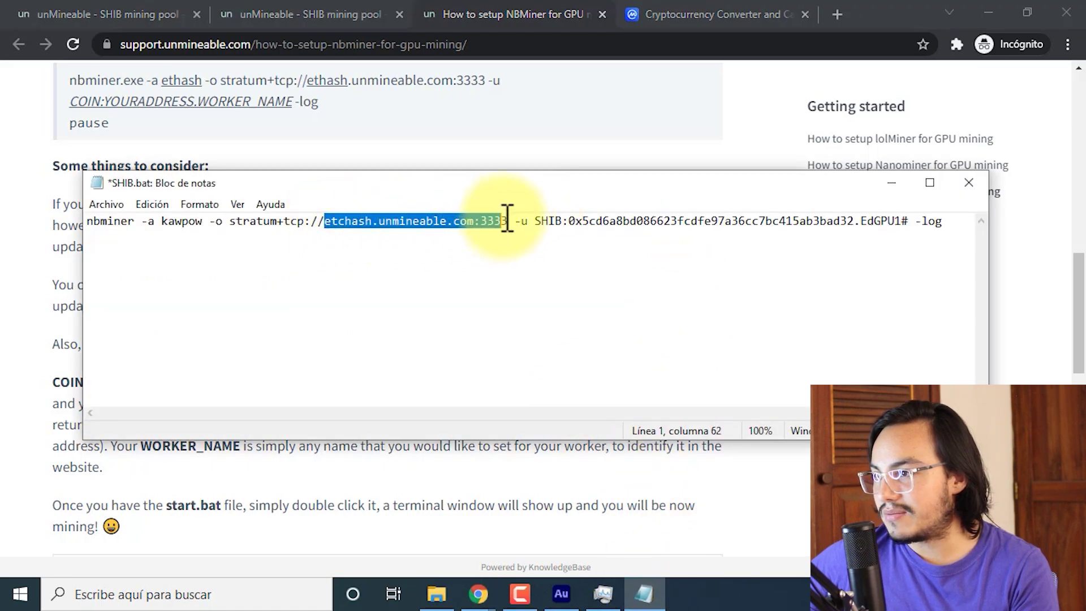
key("BackSpace")
key("ctrl+v")
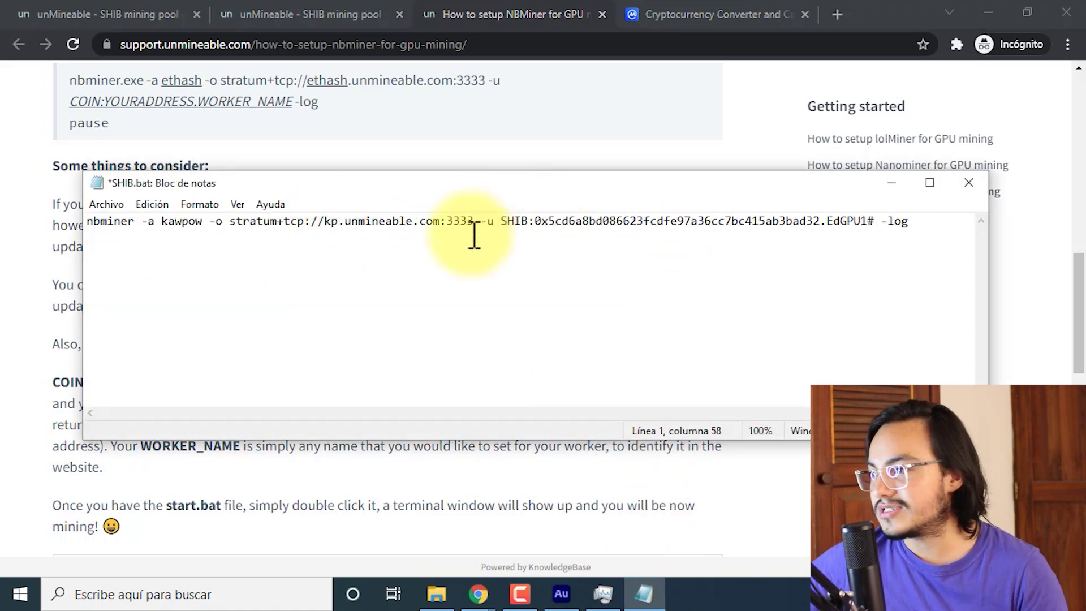
Remove the # after the worker name and rename worker EdGPU1 to EdGPU2.
left_click_drag(505, 221, 843, 222)
left_click(881, 222)
key("Left")
key("BackSpace")
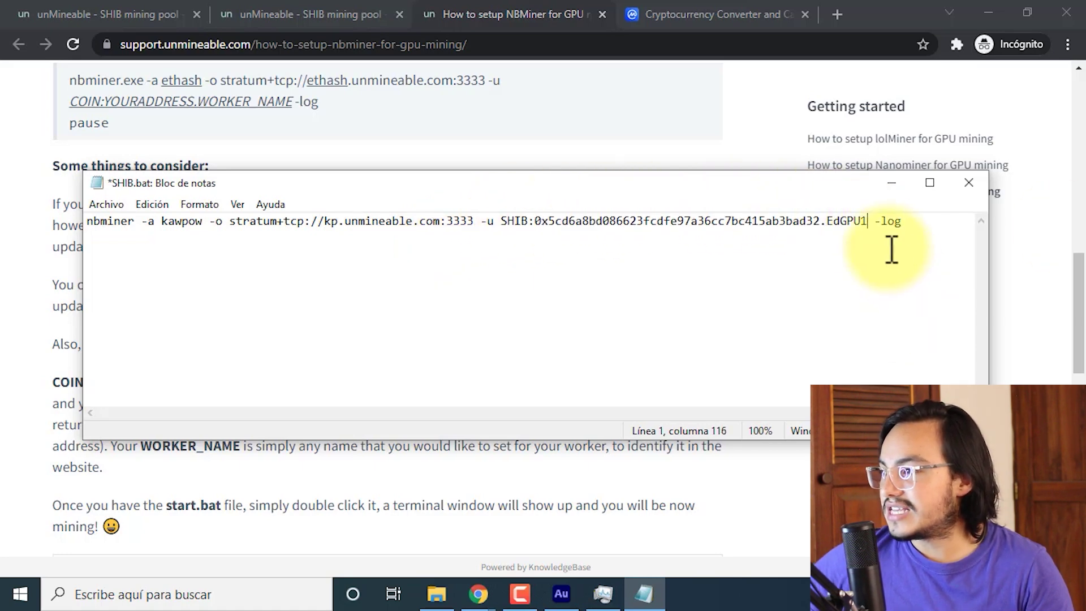
left_click_drag(829, 221, 865, 221)
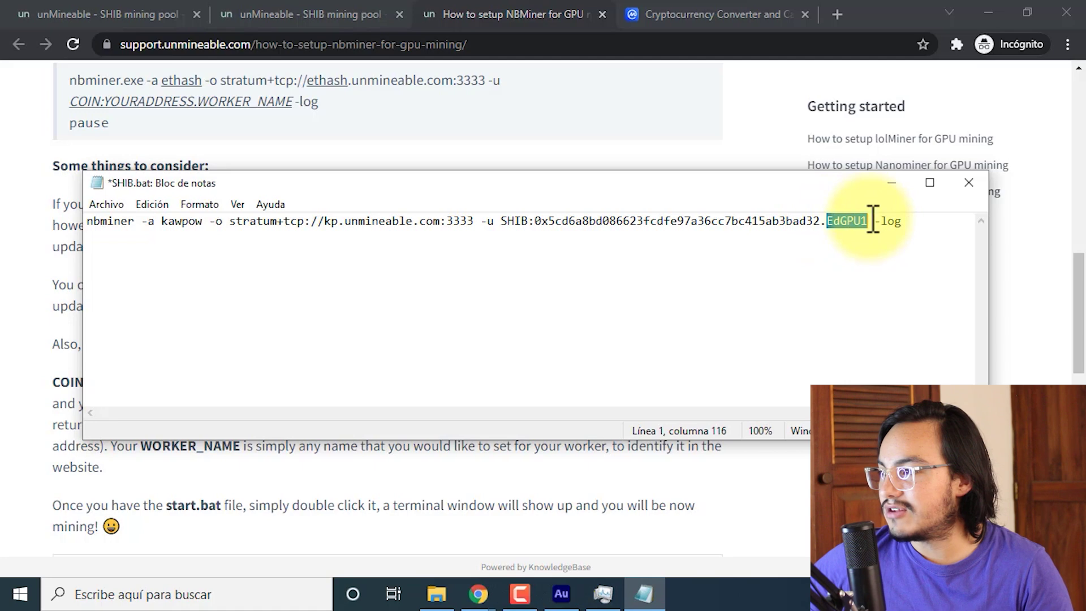
left_click(870, 220)
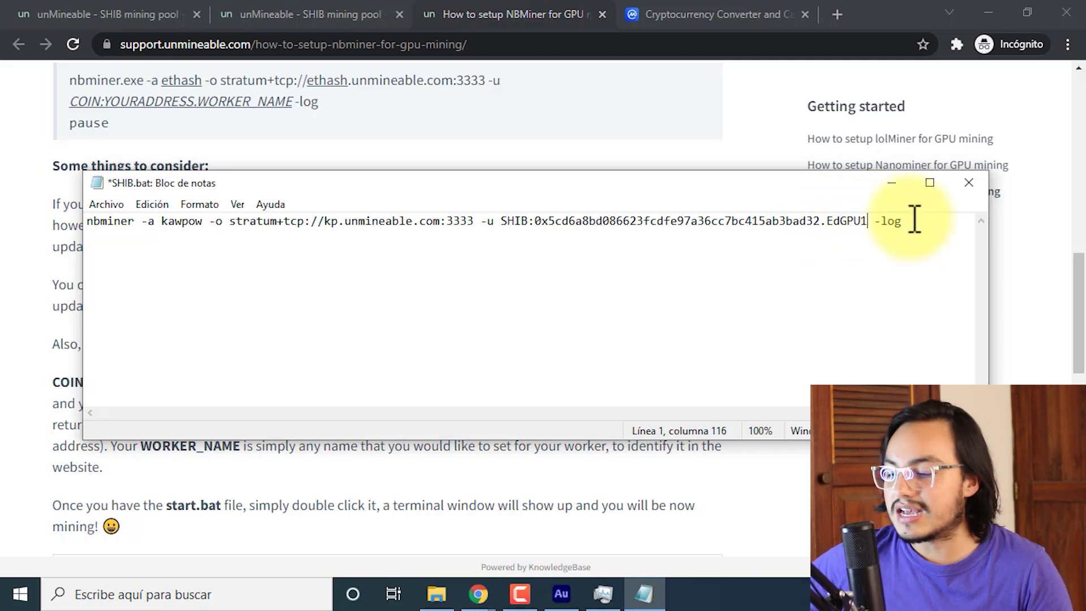
key("BackSpace")
type("2")
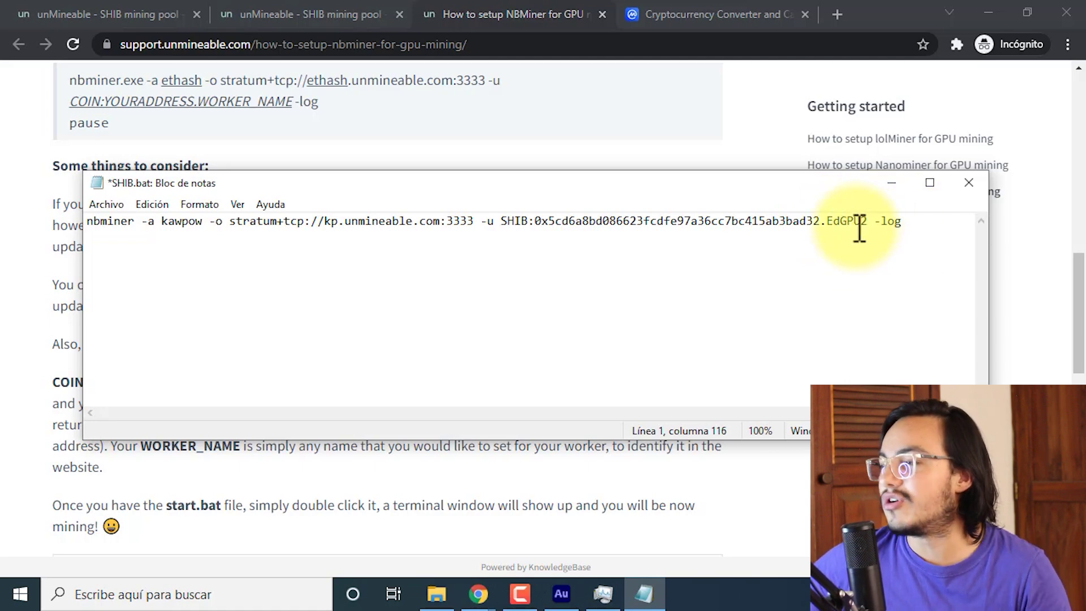
Check unMineable's Etchash and Kawpow worker lists for online workers.
left_click(77, 4)
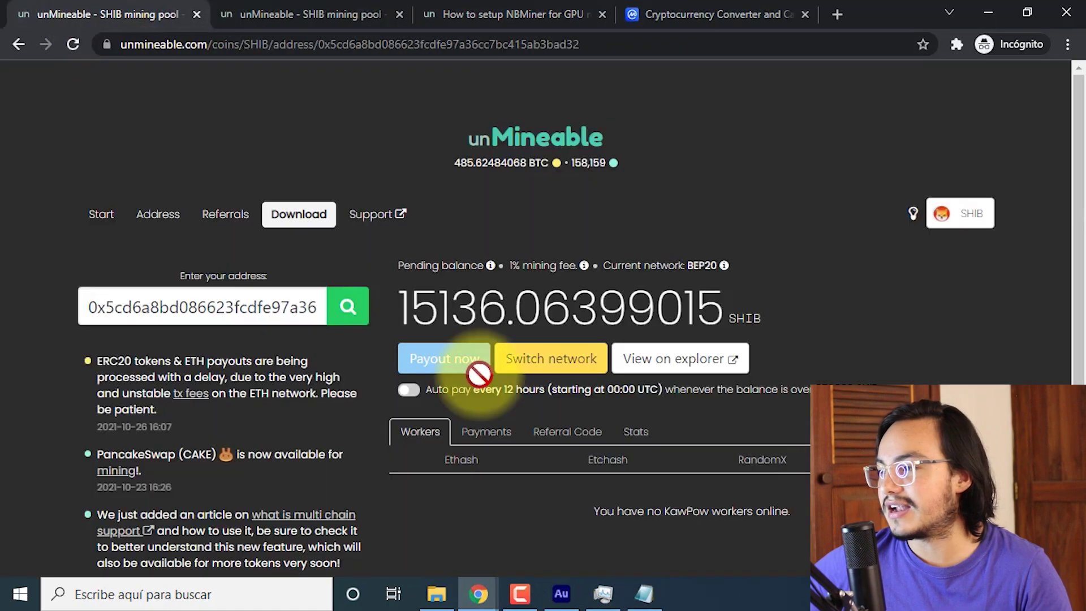
left_click(616, 462)
scroll(792, 407, "down", 3)
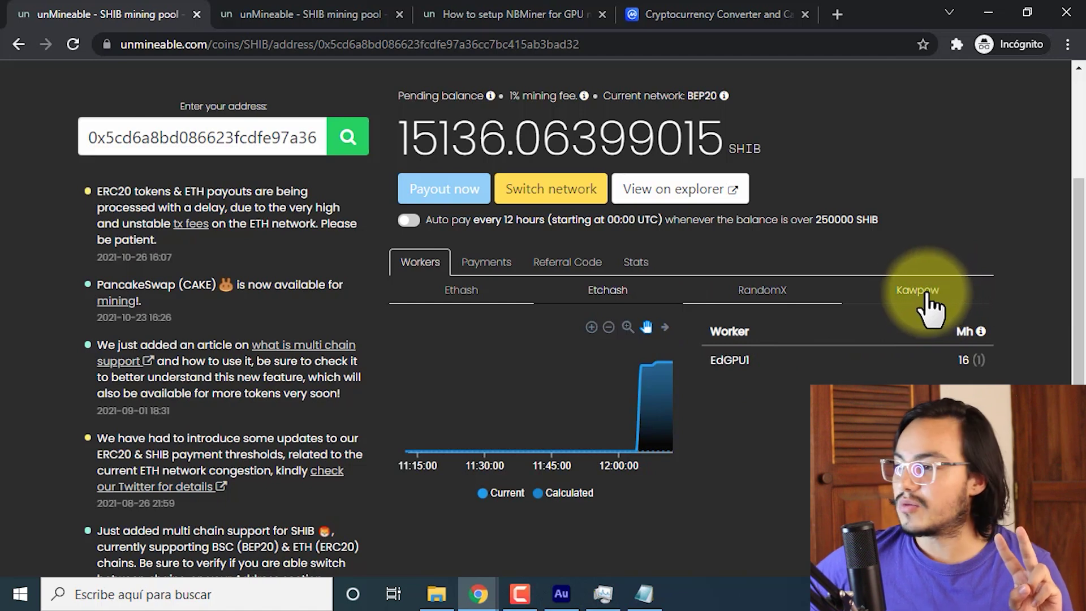
left_click(939, 308)
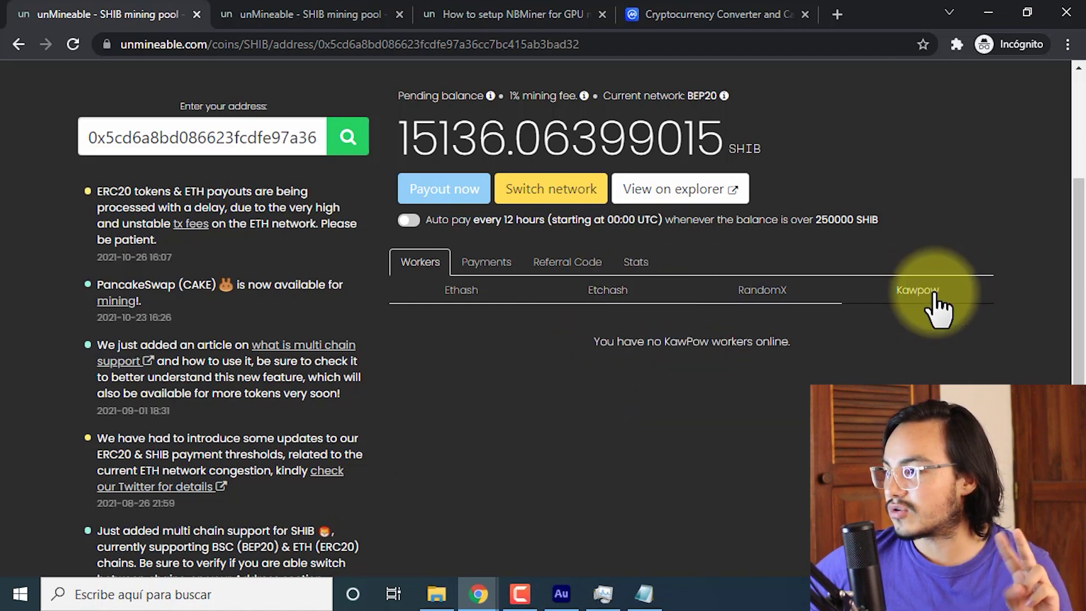
Save SHIB.bat with Archivo > Guardar and close Notepad.
key("alt+Tab")
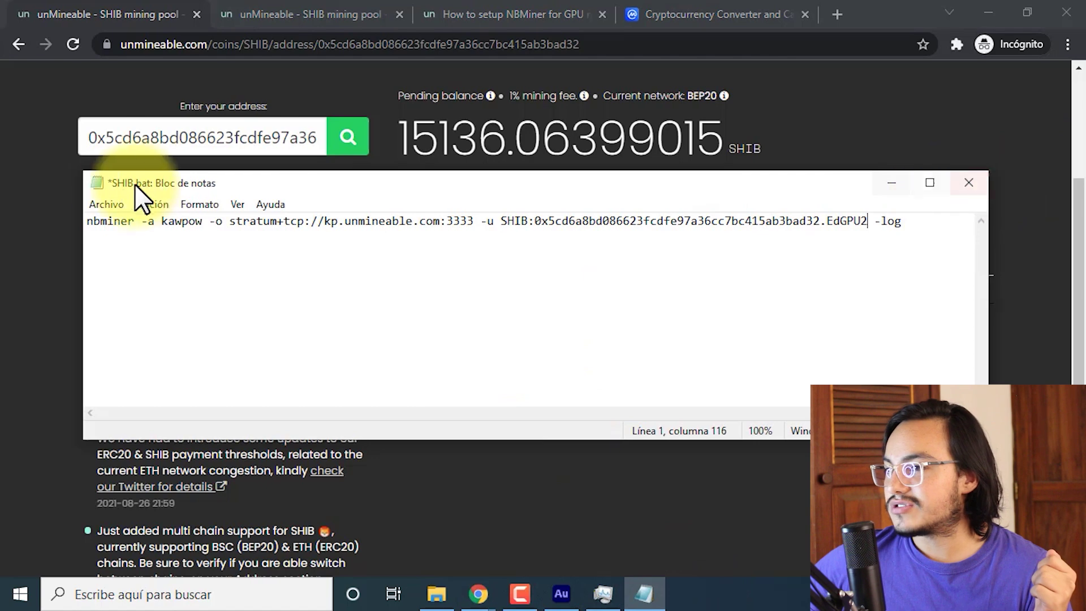
left_click(116, 205)
left_click(143, 273)
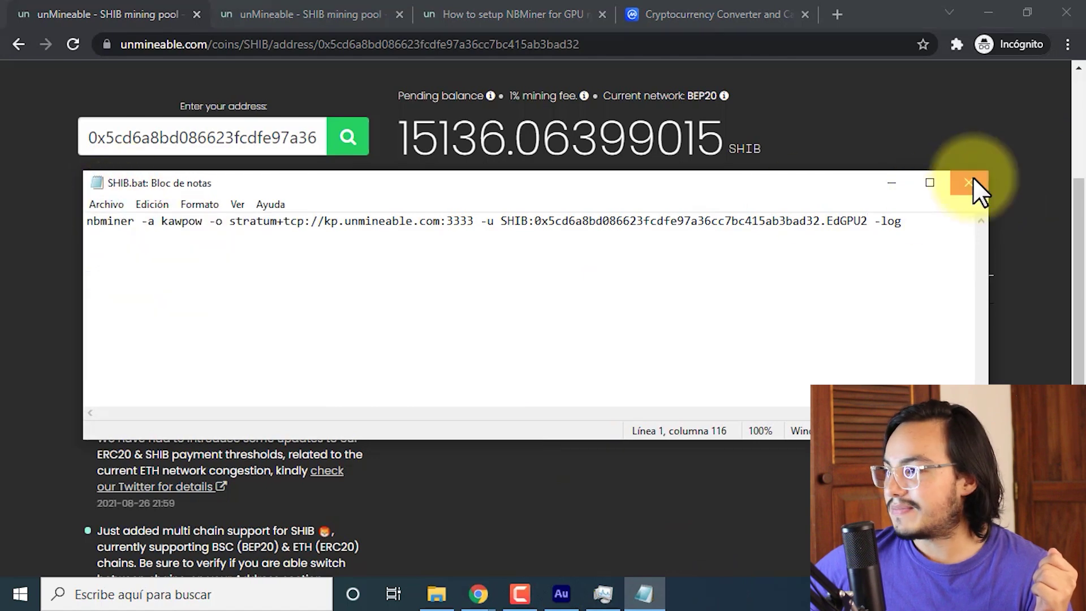
left_click(968, 182)
left_click(436, 593)
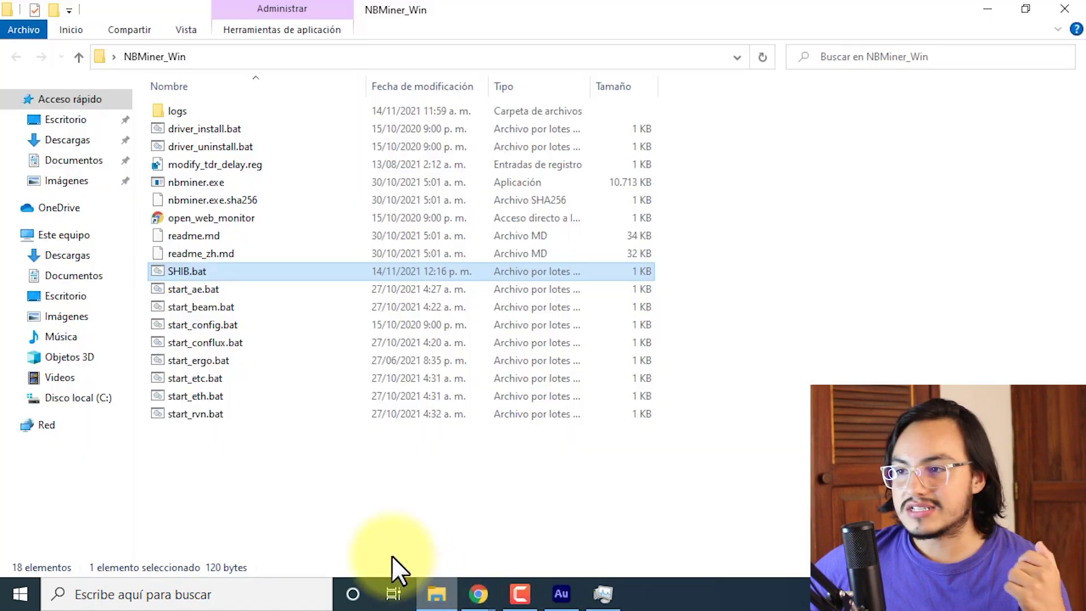
Run SHIB.bat to start NBMiner mining kawpow as EdGPU2, then return to unMineable in Chrome.
double_click(199, 270)
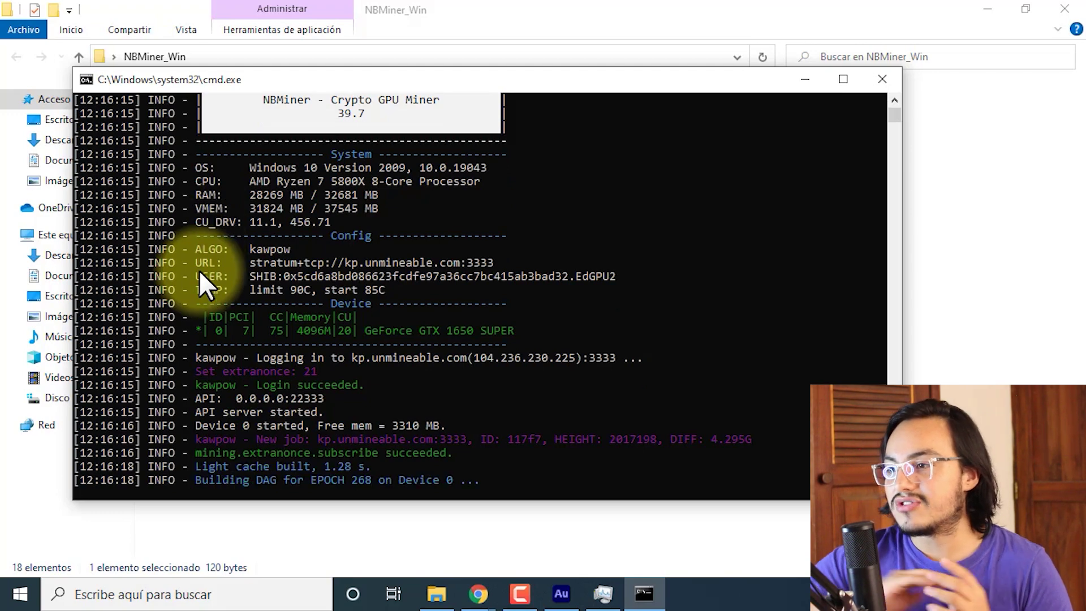
left_click(478, 594)
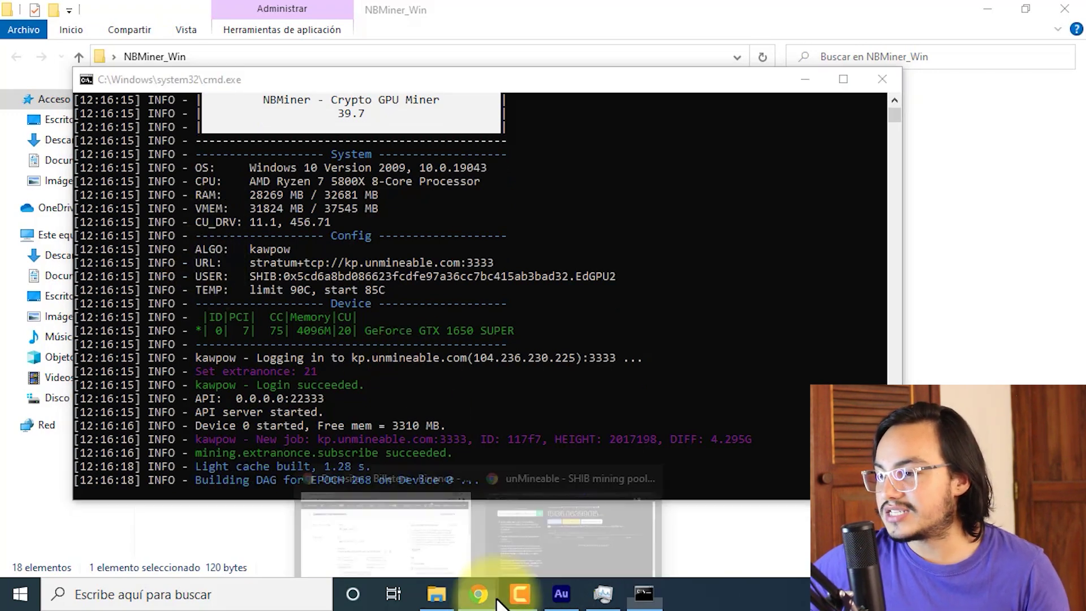
left_click(539, 523)
Reload the stats page (balance 15137.93964432 SHIB) and view the Kawpow workers, none online.
scroll(520, 300, "up", 4)
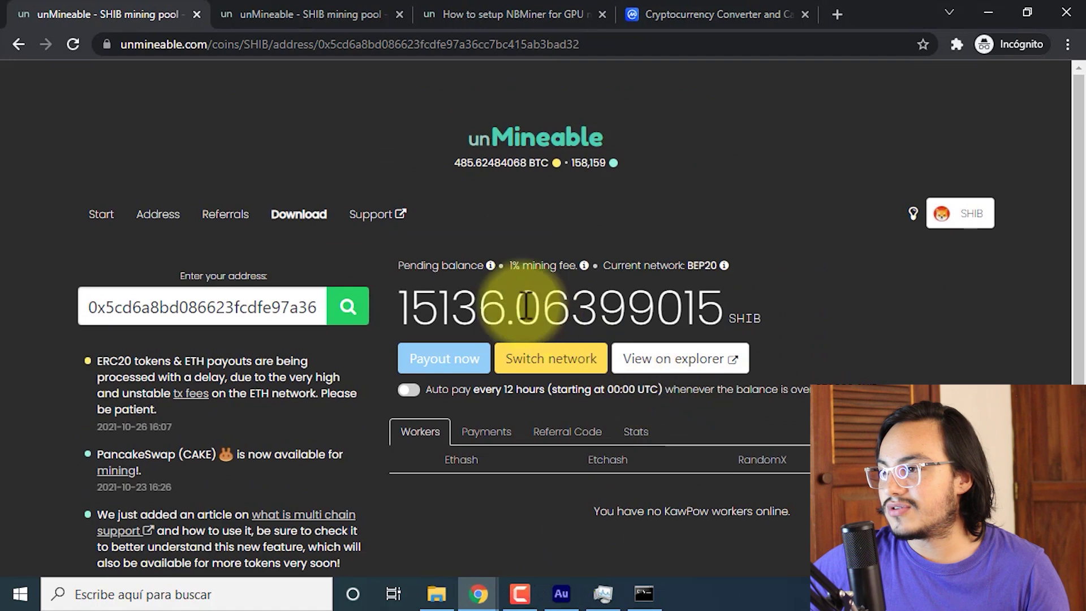
left_click(69, 43)
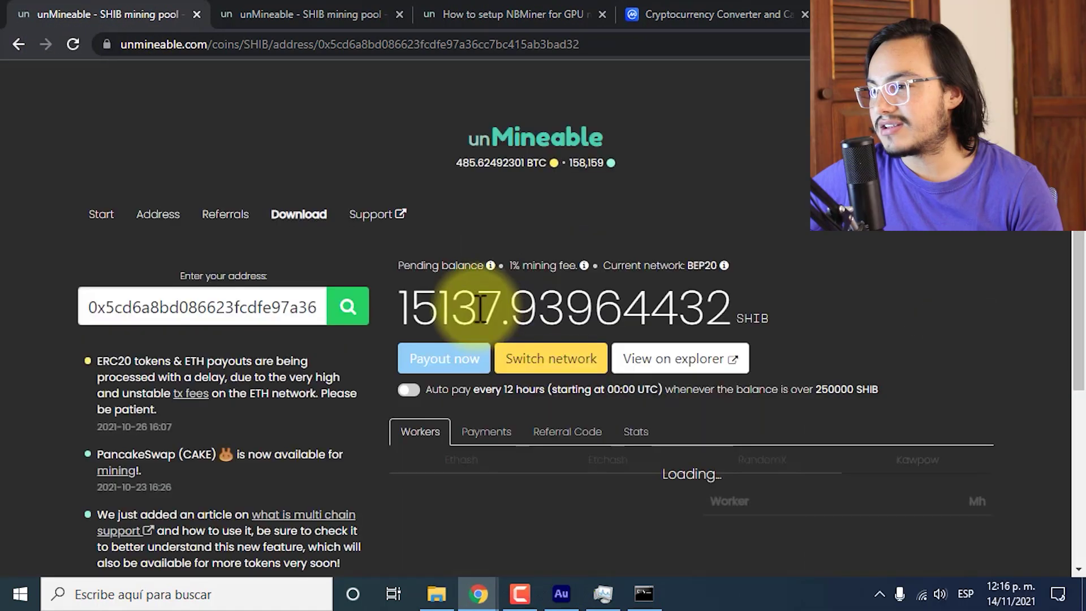
left_click_drag(478, 308, 511, 300)
left_click(511, 299)
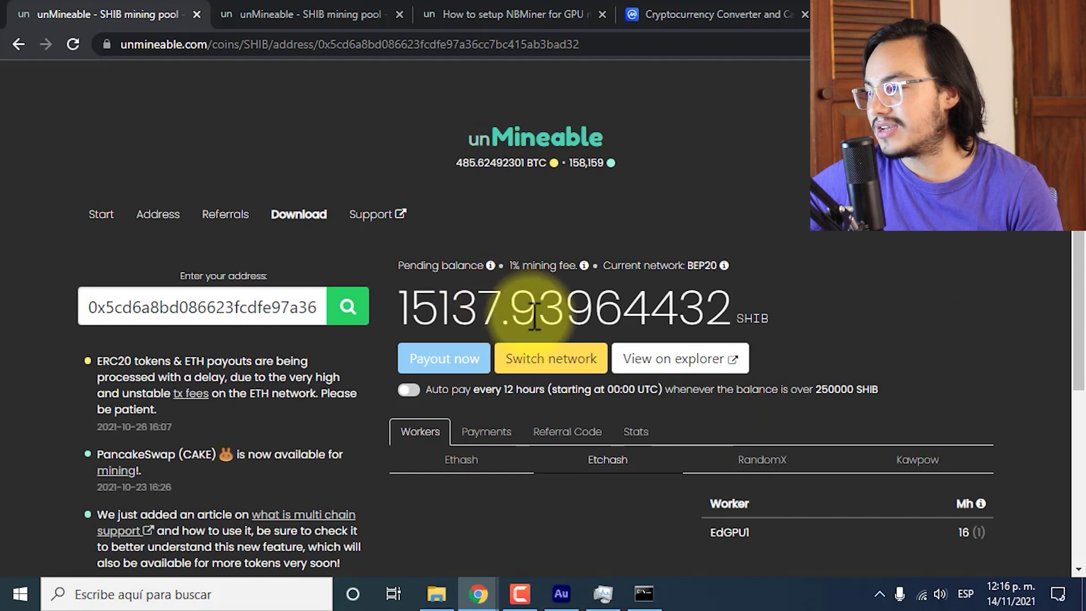
scroll(986, 429, "down", 1)
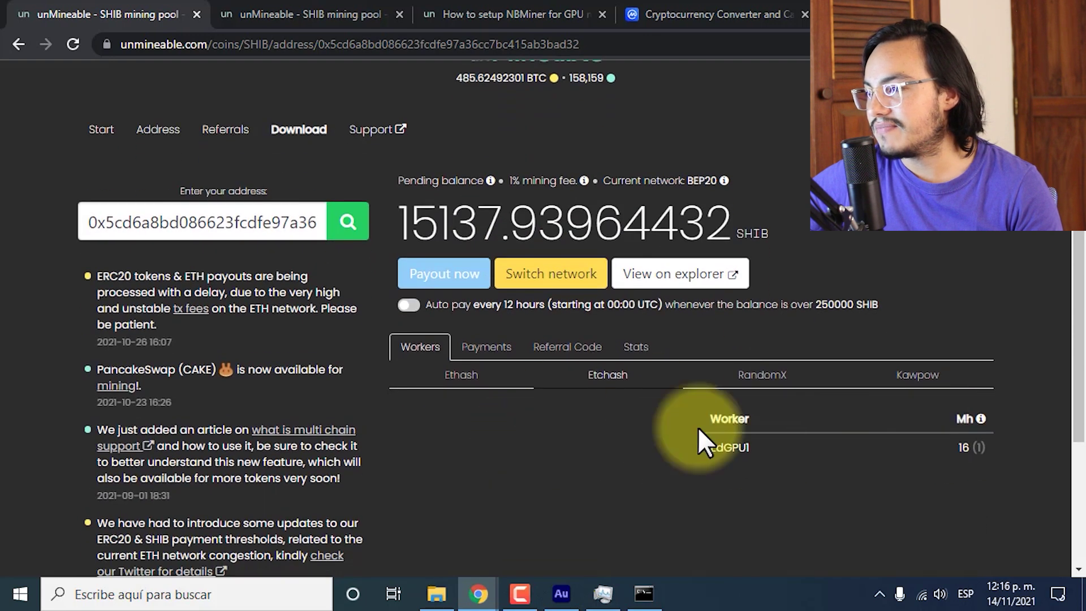
left_click(929, 382)
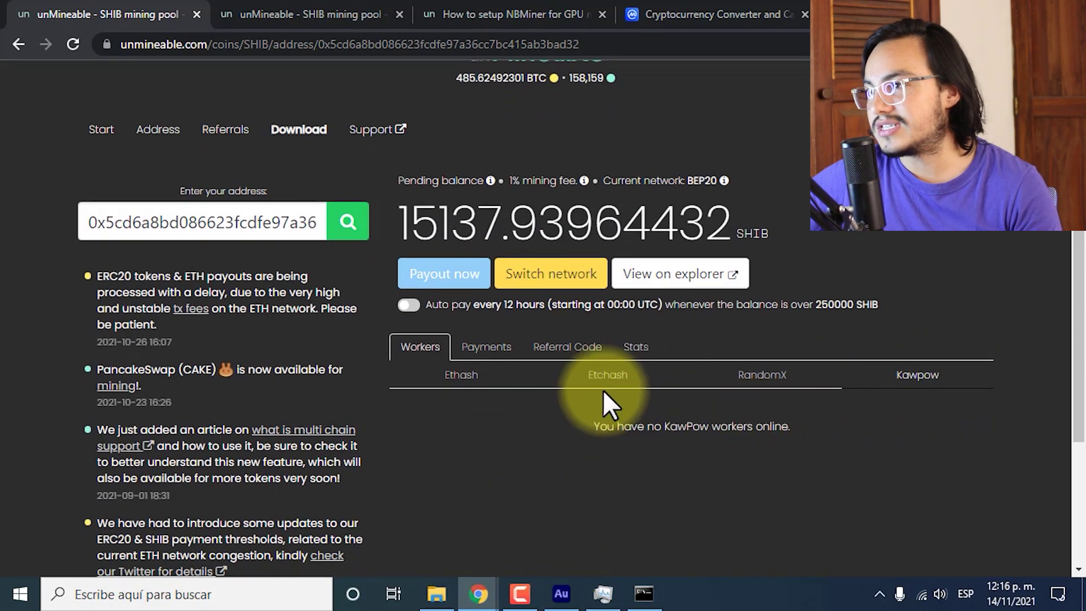
Check the running NBMiner console, then return to review the unMineable stats page.
scroll(588, 481, "up", 1)
left_click(639, 591)
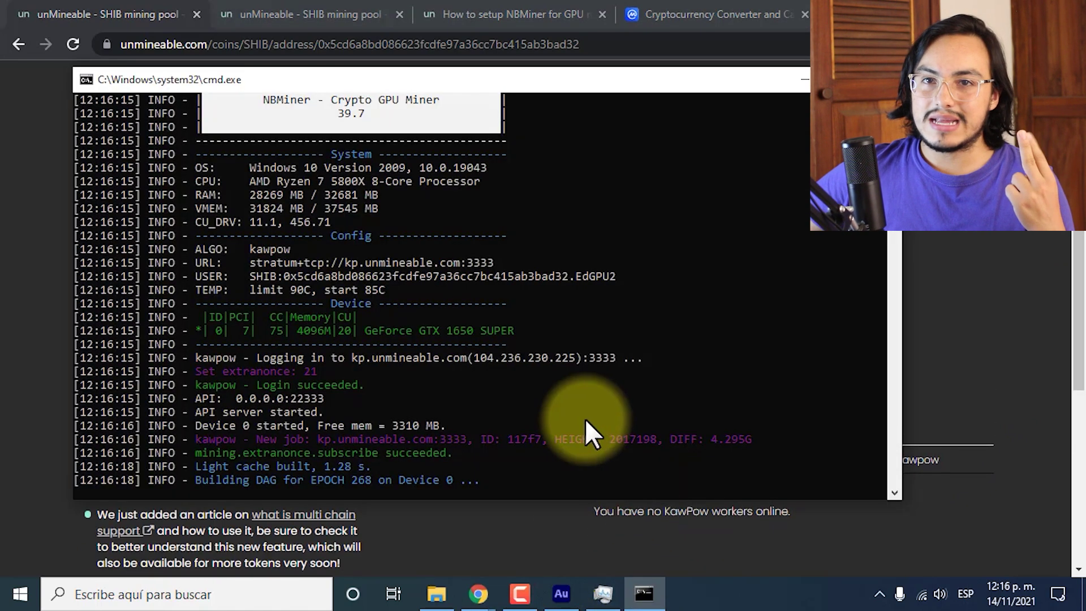
left_click(575, 547)
scroll(590, 547, "down", 1)
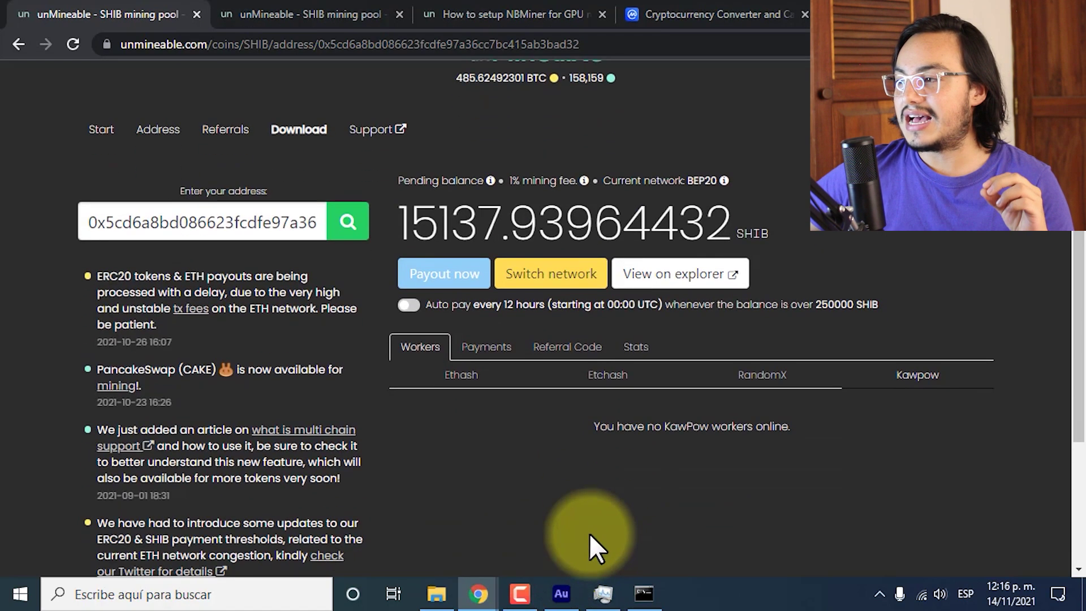
scroll(589, 533, "up", 1)
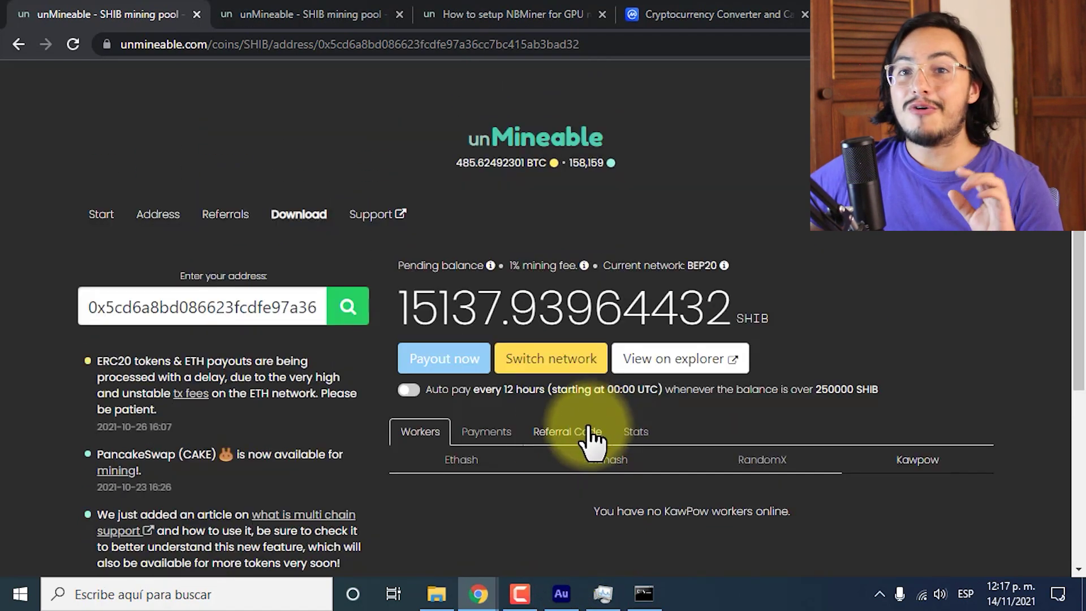
scroll(562, 448, "down", 2)
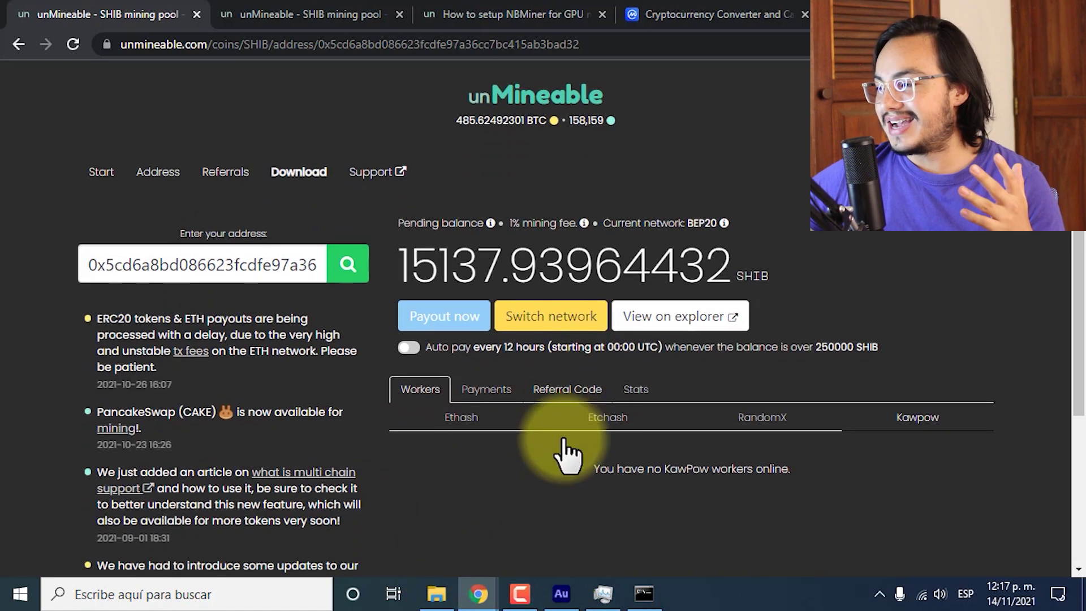
scroll(855, 543, "up", 2)
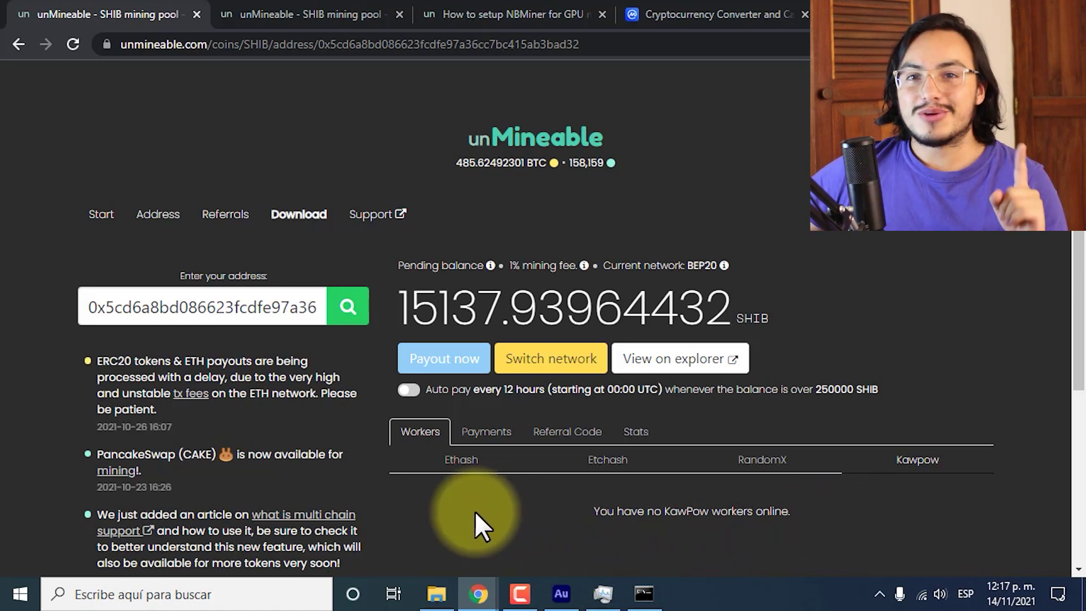
Open Mining 1.png in Photos, zoom in and out, and advance to Mining 2.png.
left_click(435, 593)
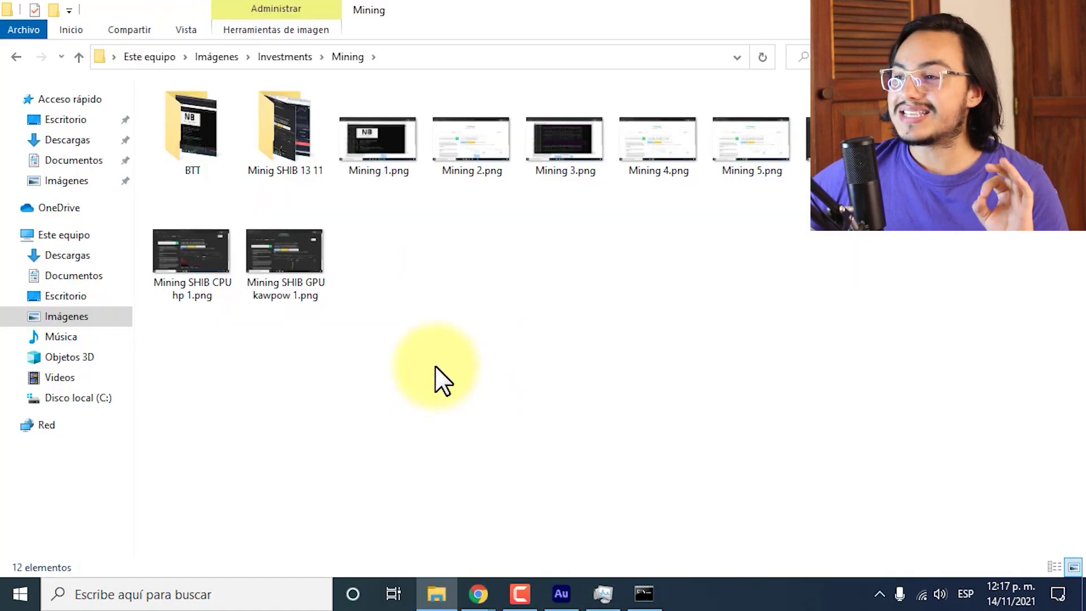
double_click(384, 157)
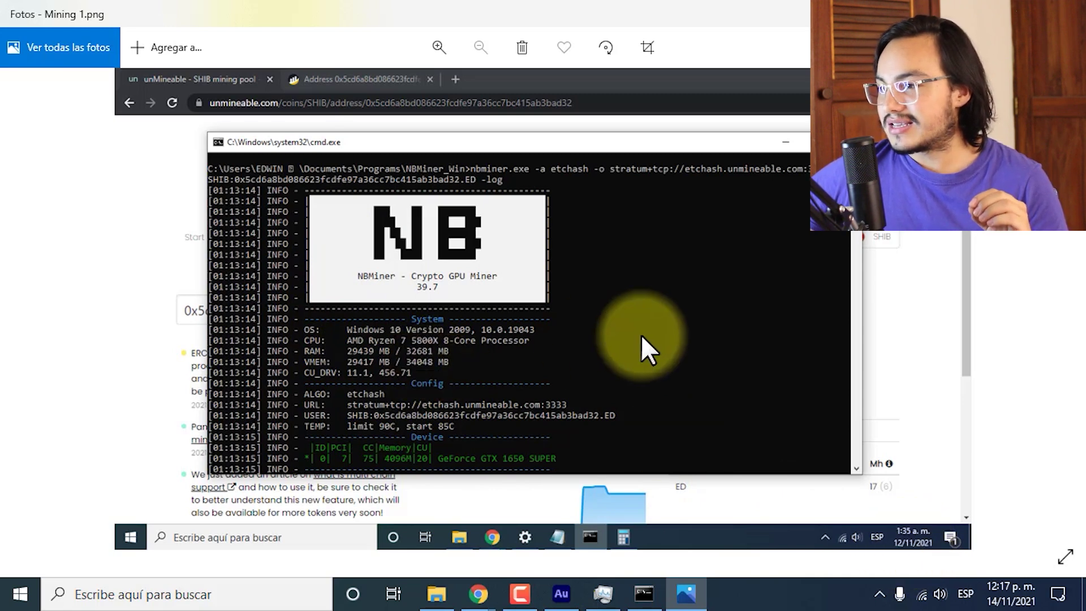
scroll(534, 328, "up", 3)
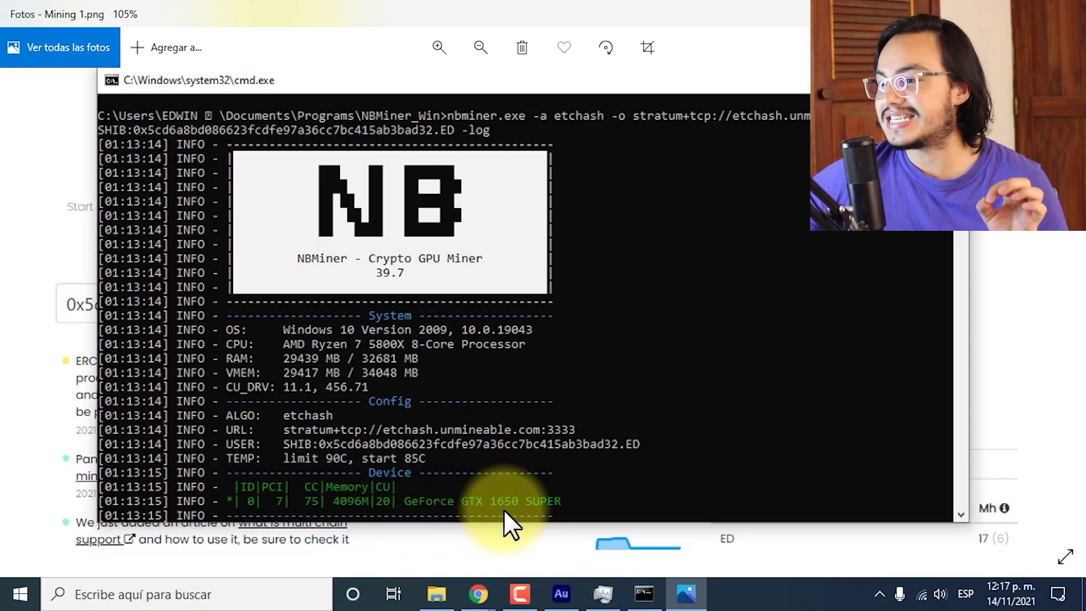
scroll(650, 441, "down", 3)
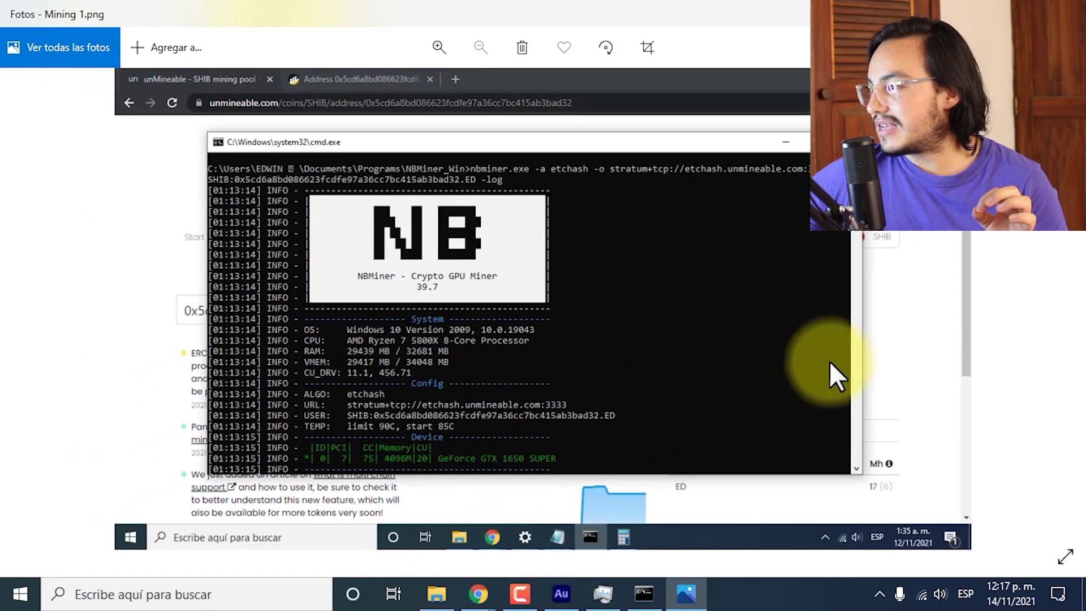
left_click(1062, 308)
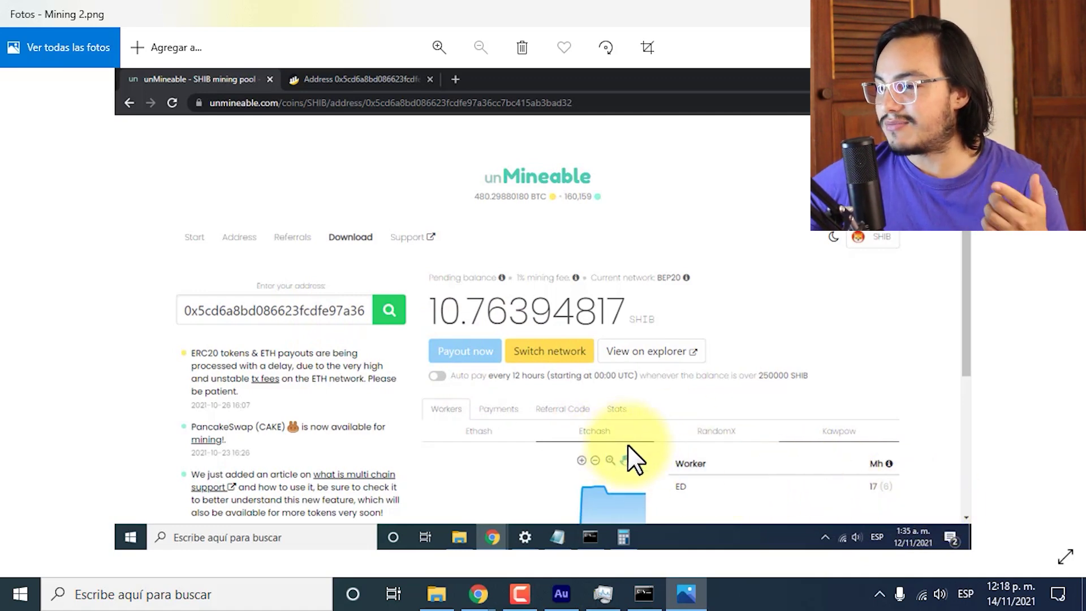
Step through Mining 3–6 to Mining SHIB CPU 1.png, showing worker EDcpu at 4572 h.
left_click(1063, 302)
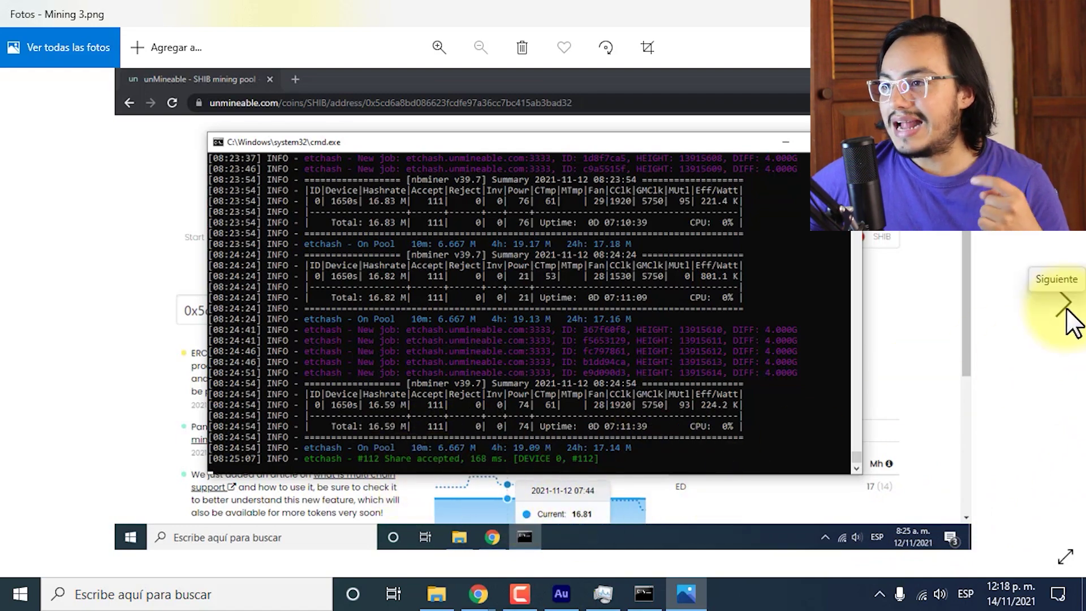
left_click(1067, 311)
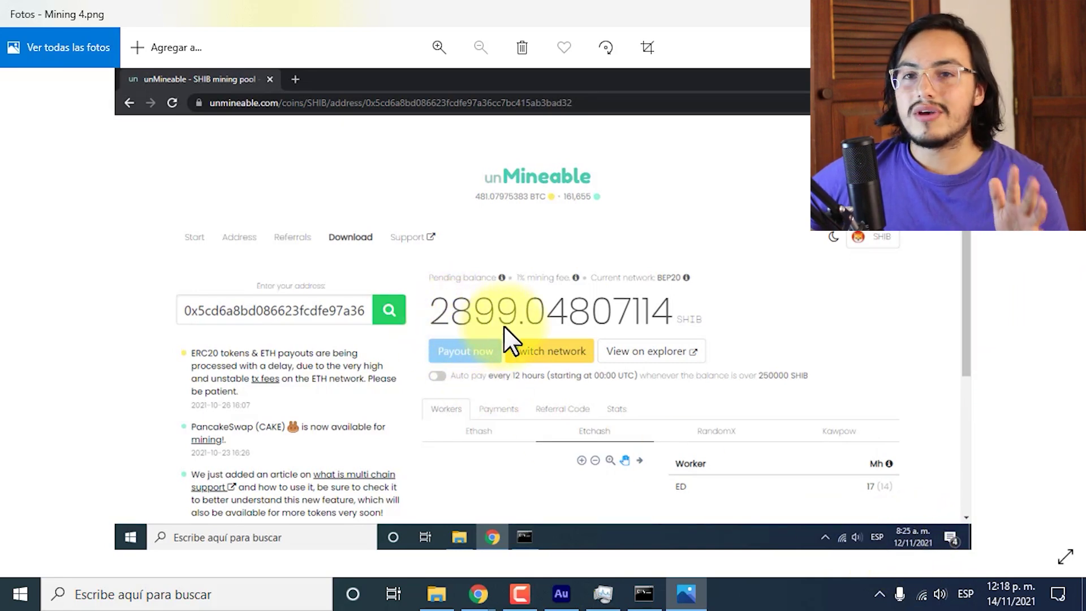
mouse_move(19, 314)
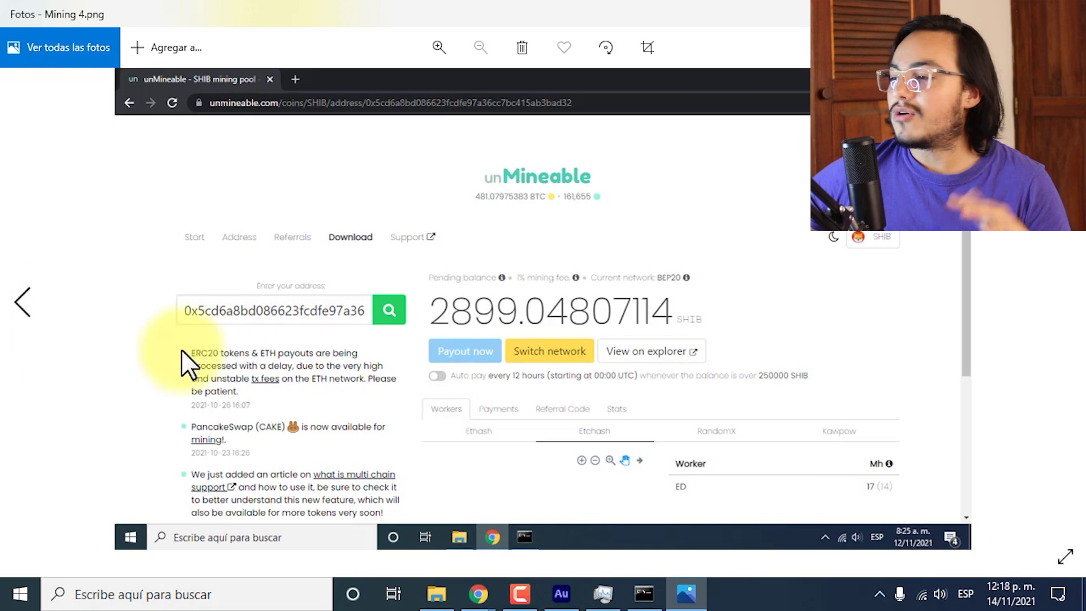
left_click(1062, 306)
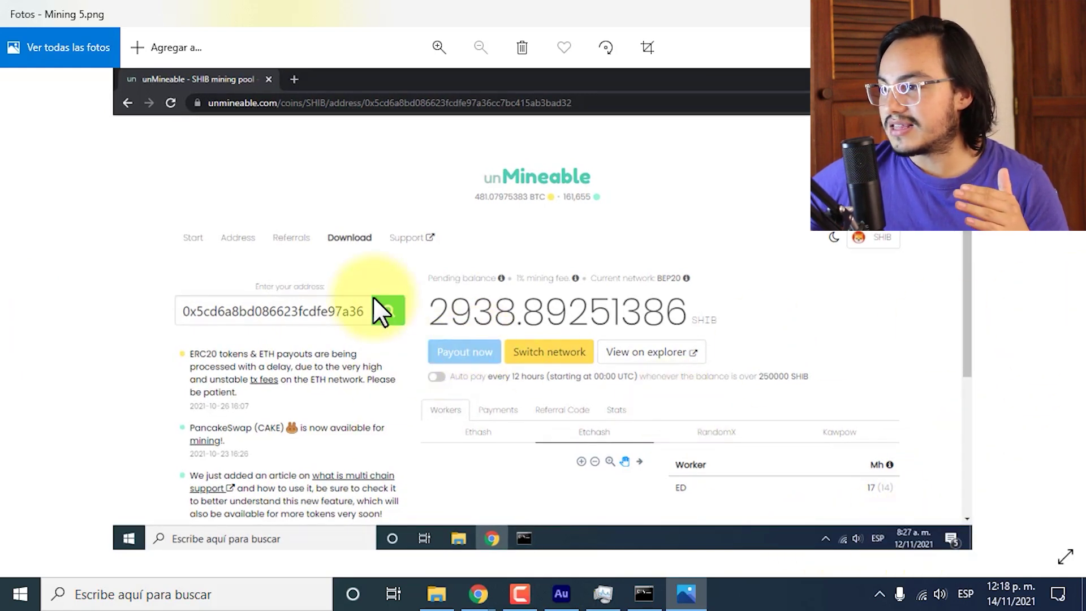
left_click(1064, 305)
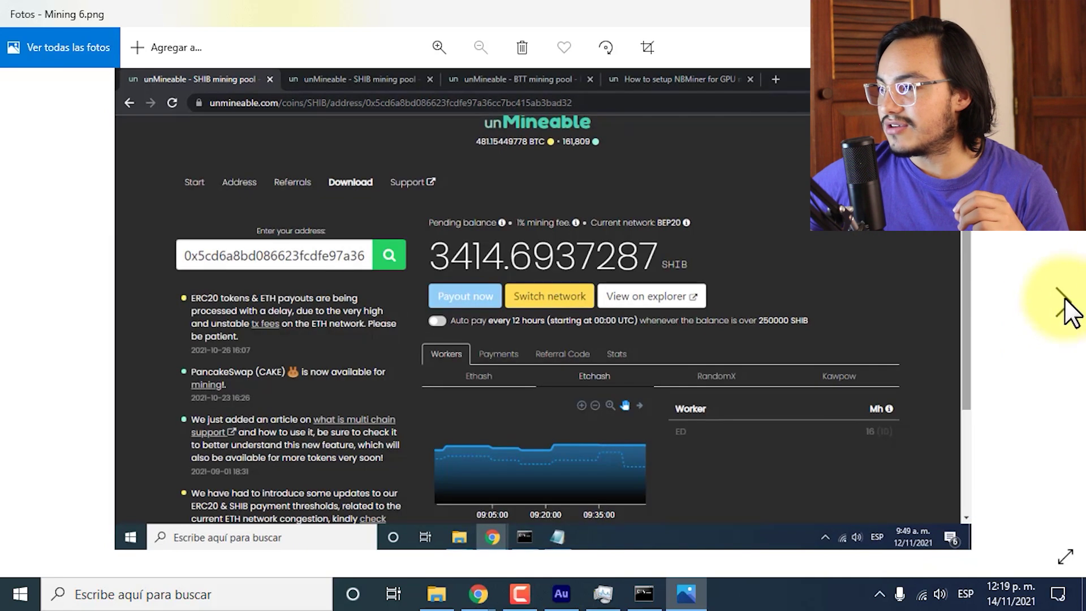
left_click(14, 317)
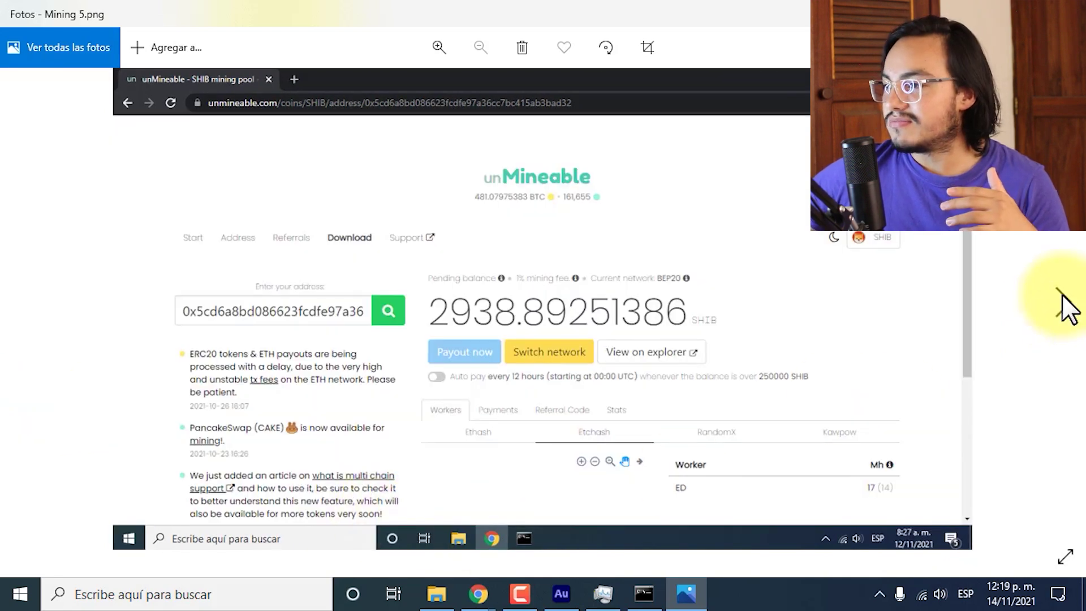
left_click(1065, 306)
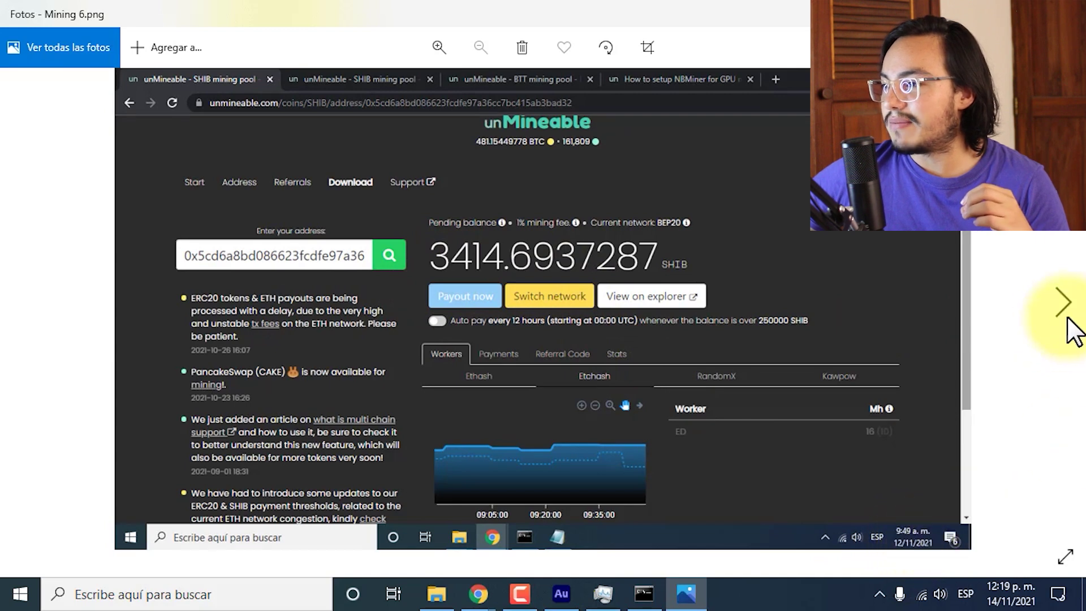
left_click(1063, 304)
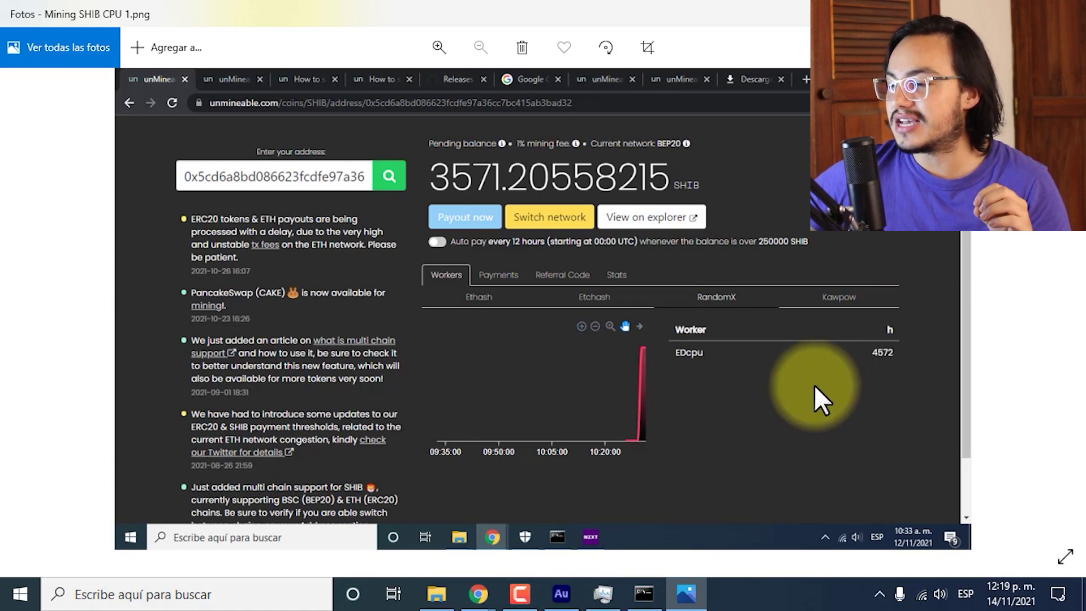
Bring back the unMineable window and show the SHIB page's RandomX mining details.
mouse_move(480, 594)
left_click(569, 511)
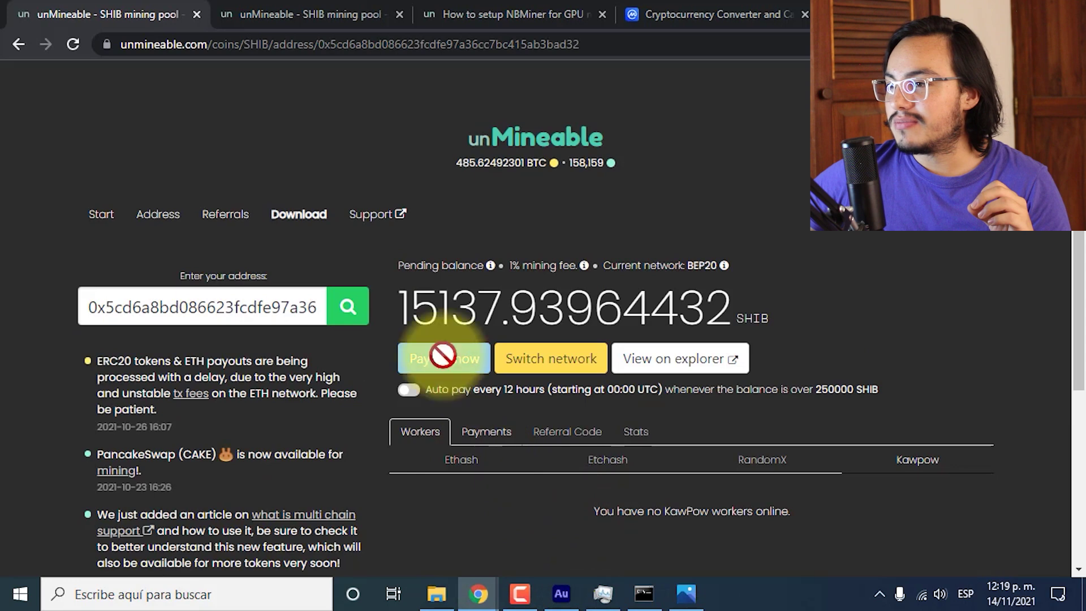
left_click(288, 13)
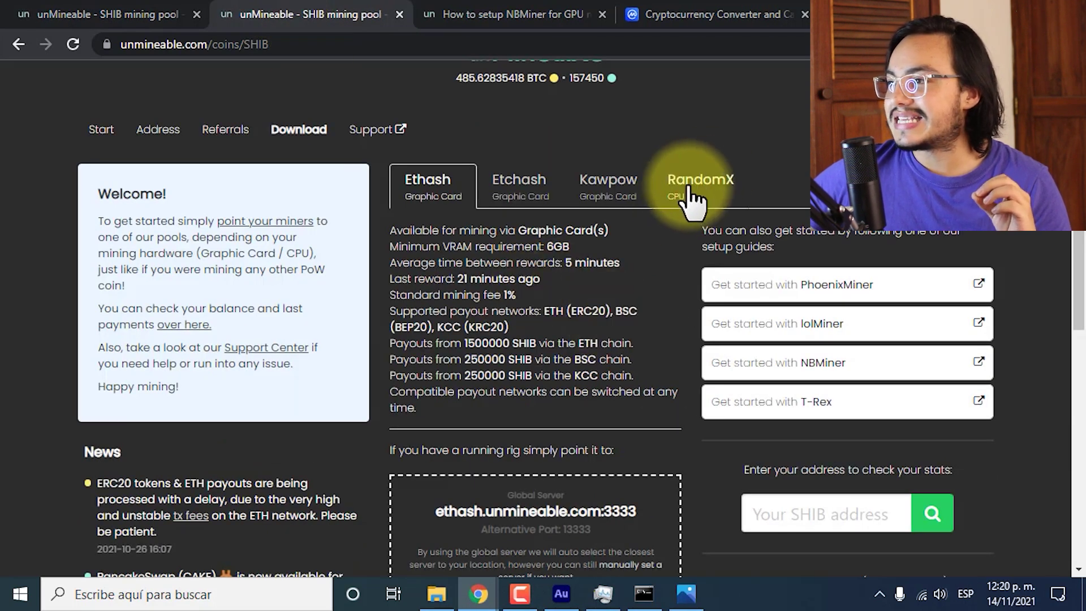
left_click(716, 197)
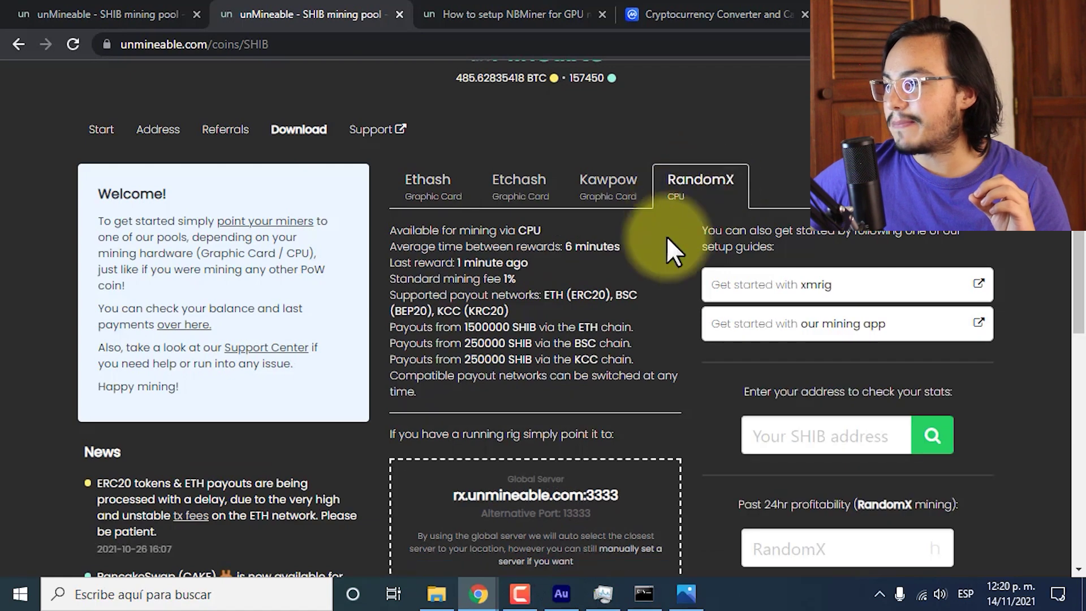
scroll(684, 377, "down", 4)
scroll(711, 384, "up", 1)
scroll(710, 385, "down", 1)
Enter 4572 h in the RandomX calculator and highlight 4441.43177476 SHIB/day and 133242.95324296 SHIB/month.
left_click(810, 295)
key("alt+Tab")
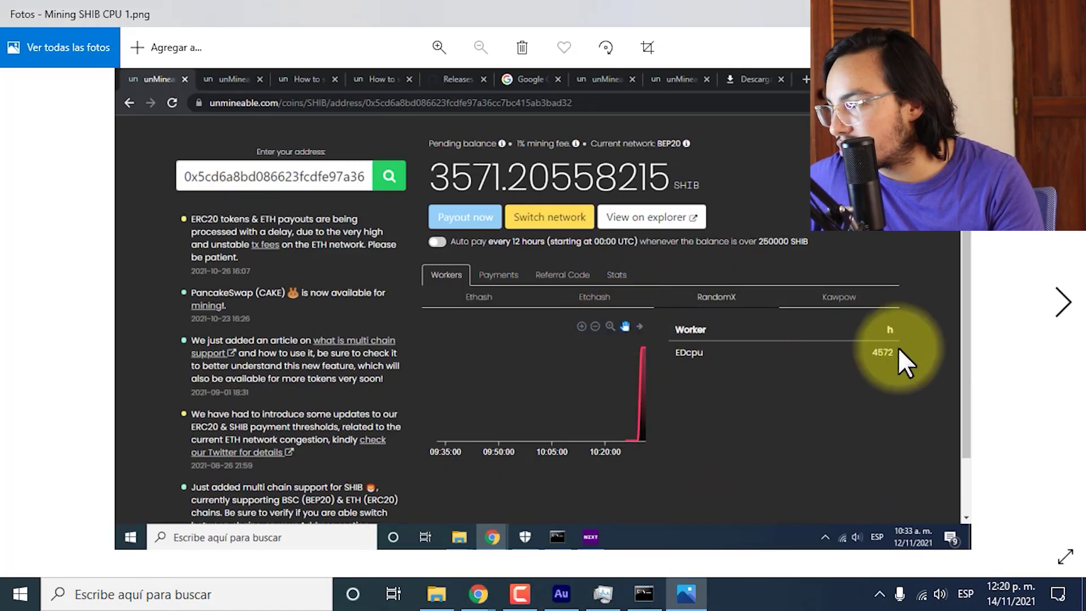
key("alt+Tab")
type("4572")
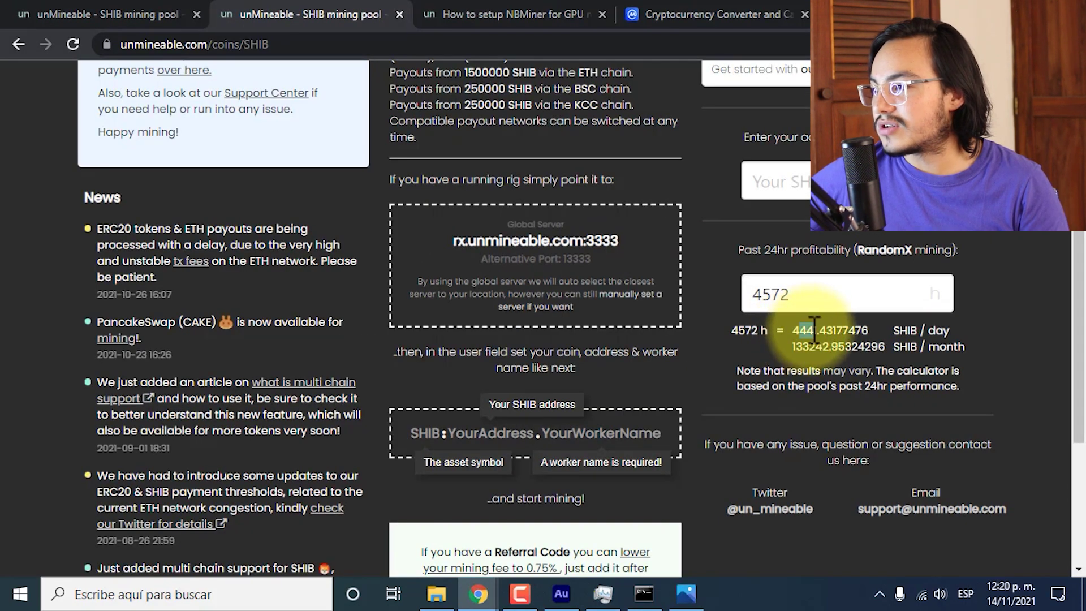
left_click_drag(792, 330, 819, 330)
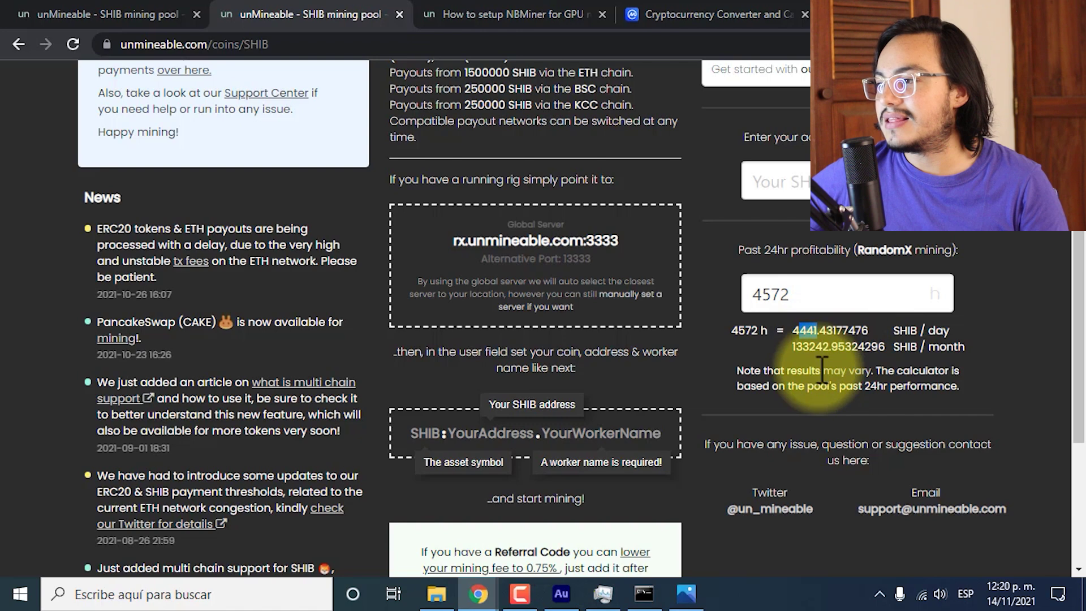
left_click_drag(809, 346, 791, 347)
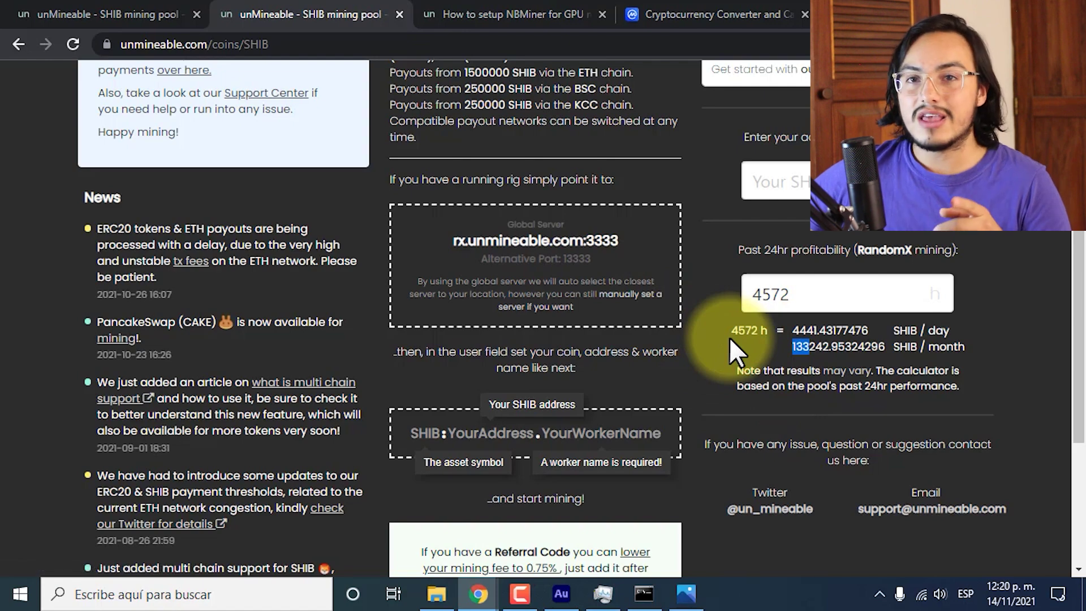
Check the NBMiner console, then reopen the CPU mining screenshot in Photos.
left_click(659, 592)
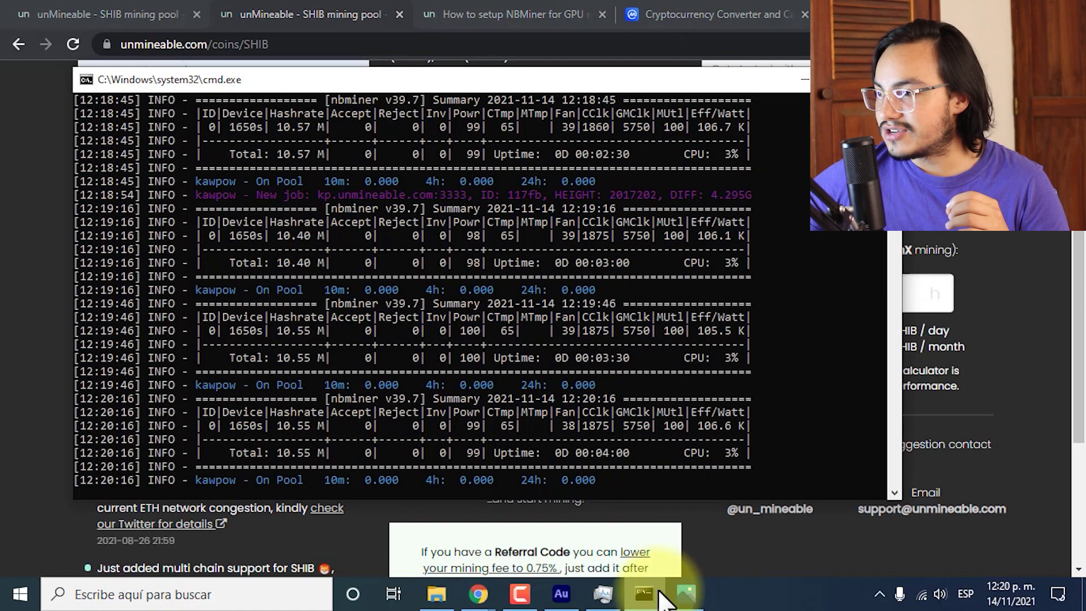
left_click_drag(895, 486, 894, 99)
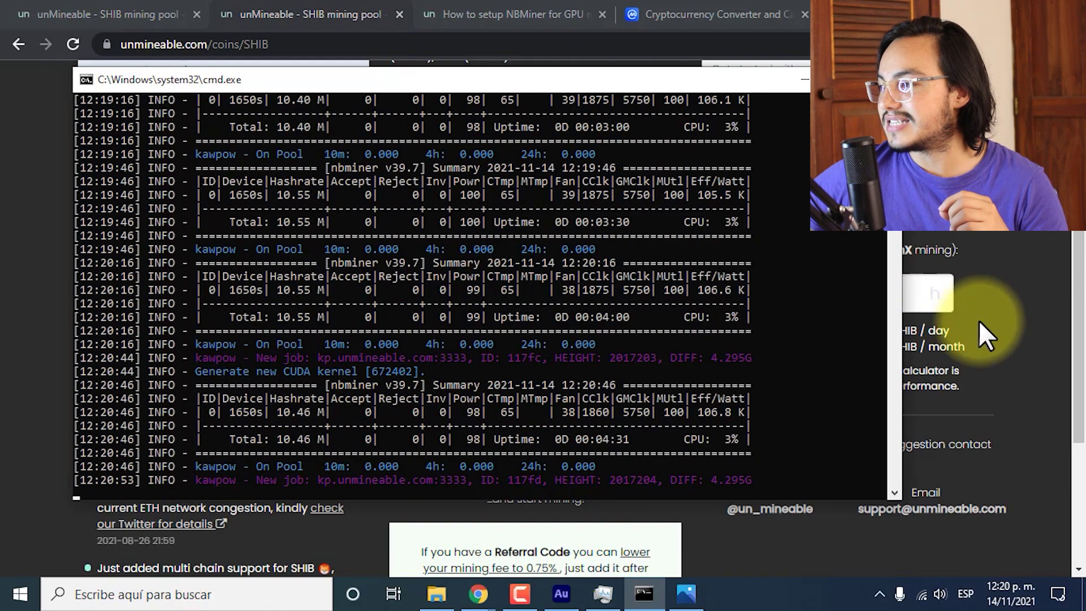
left_click(983, 344)
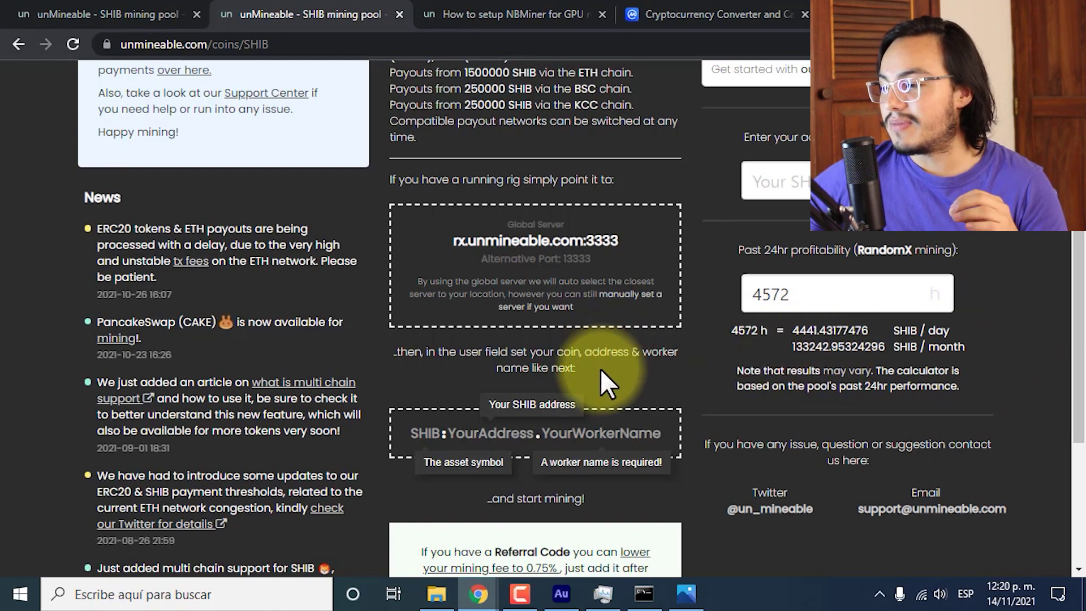
left_click(686, 594)
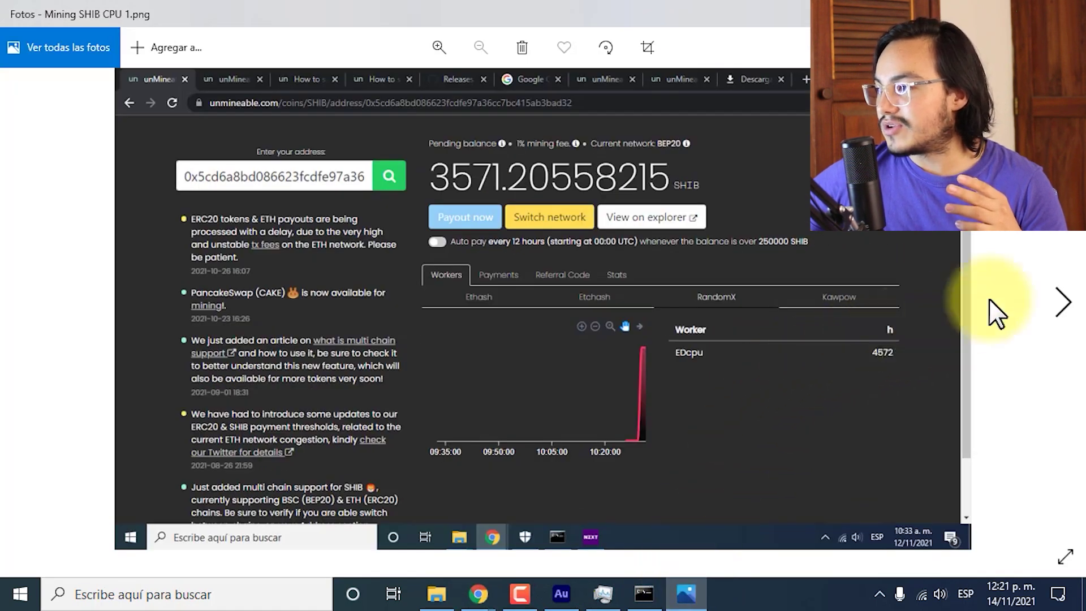
Browse to Mining SHIB GPU kawpow 1.png, with worker ED at 14 Mh, then close Photos.
key("Right")
key("Right")
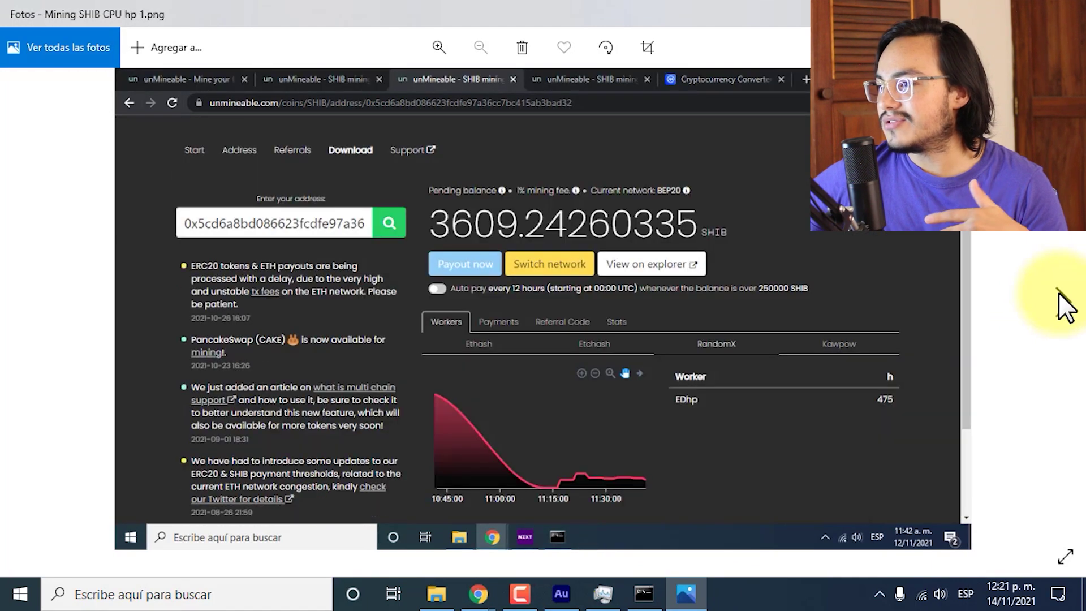
left_click(1057, 291)
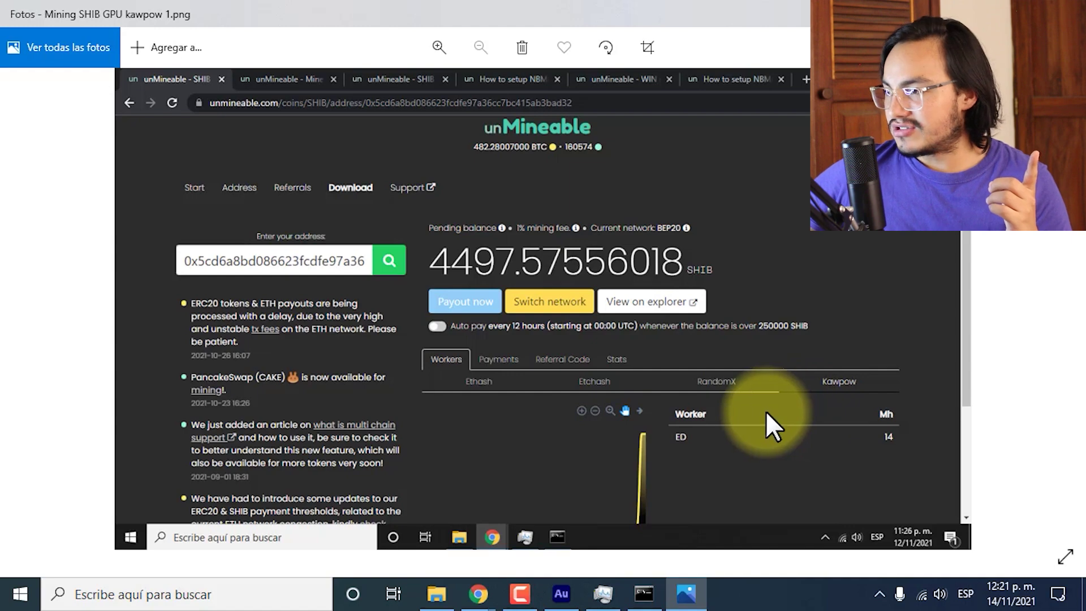
scroll(765, 411, "up", 1)
scroll(766, 411, "down", 1)
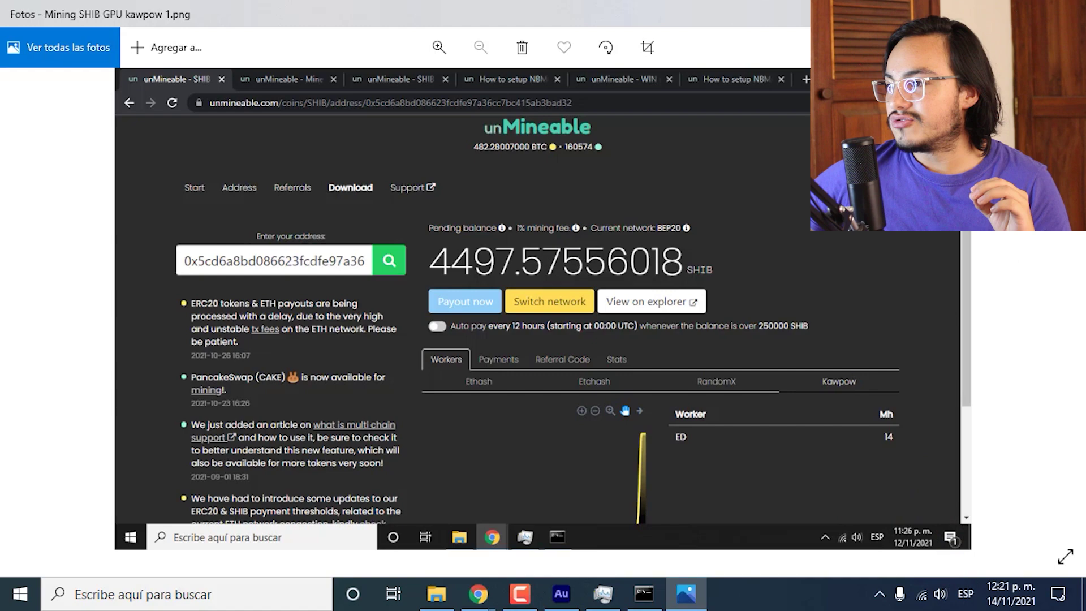
key("alt+F4")
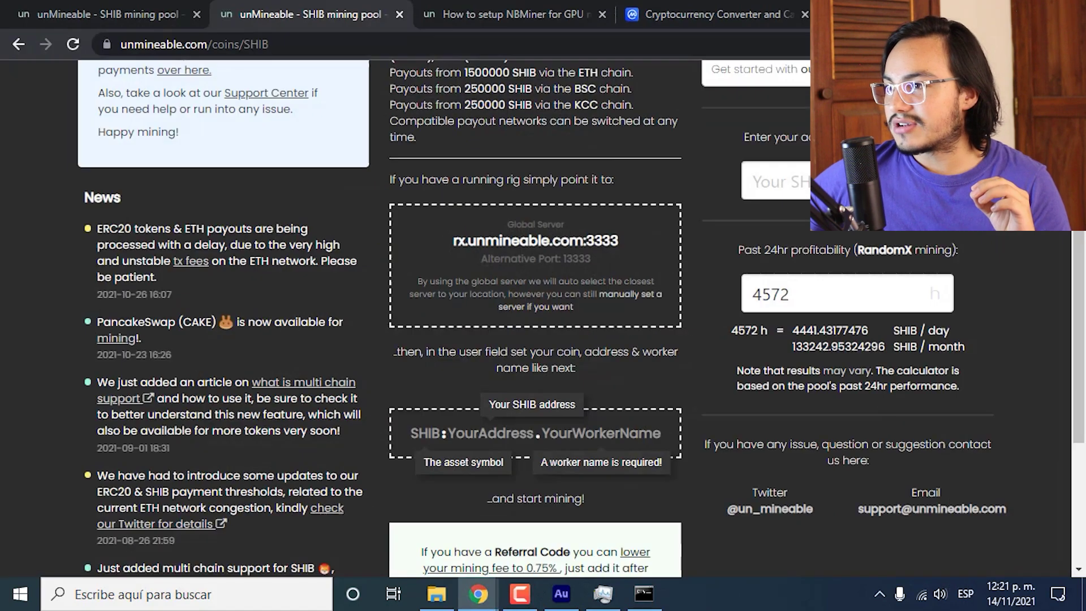
Open Mining SHIB 1.png from the Minig SHIB 13 11 folder in Photos.
left_click(436, 594)
double_click(280, 118)
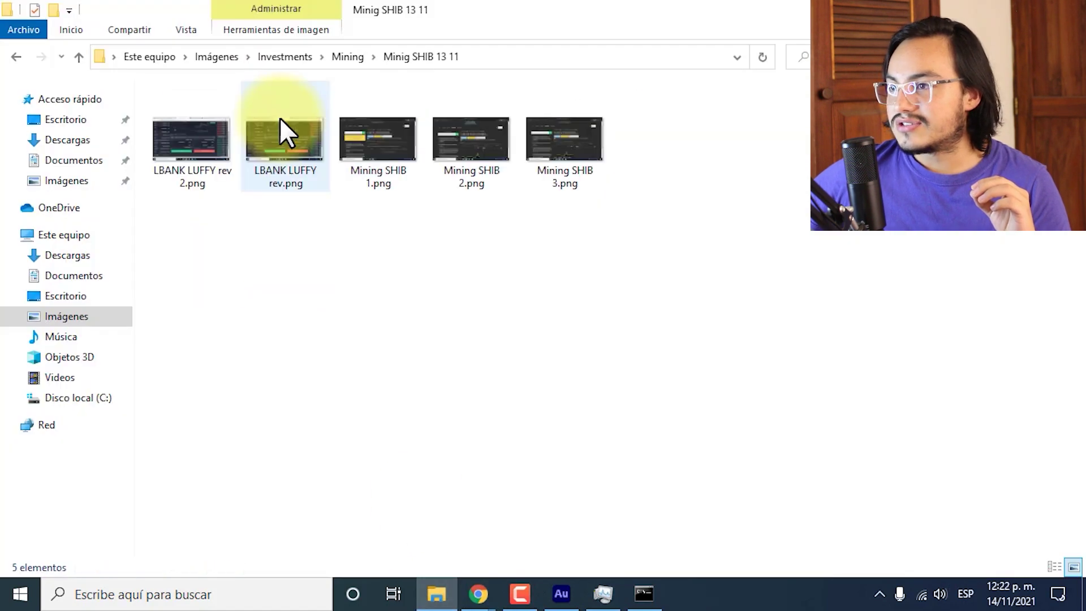
left_click_drag(303, 213, 203, 145)
left_click(436, 327)
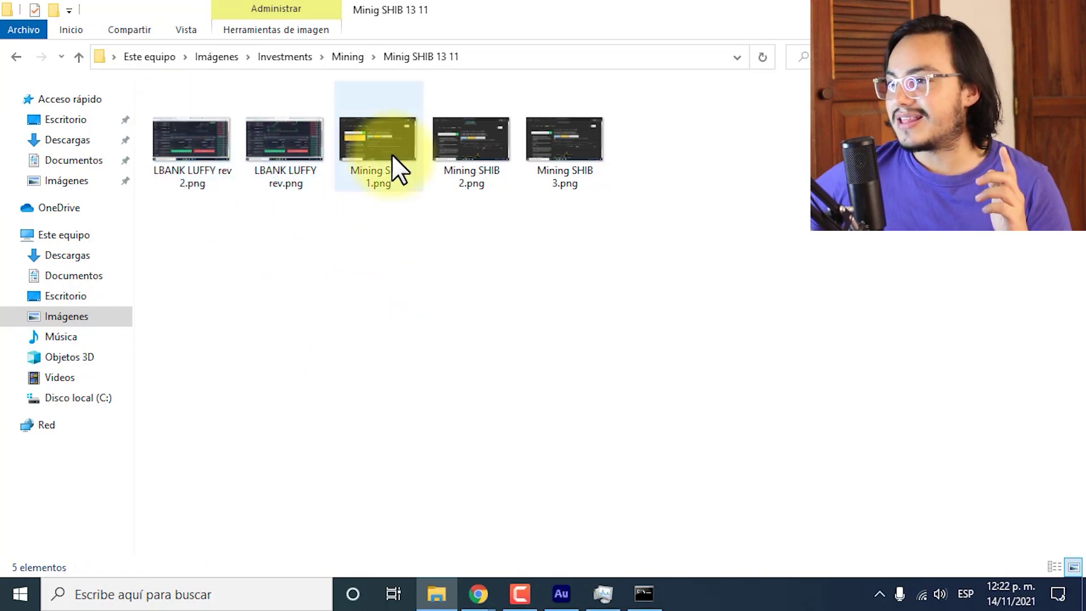
double_click(371, 134)
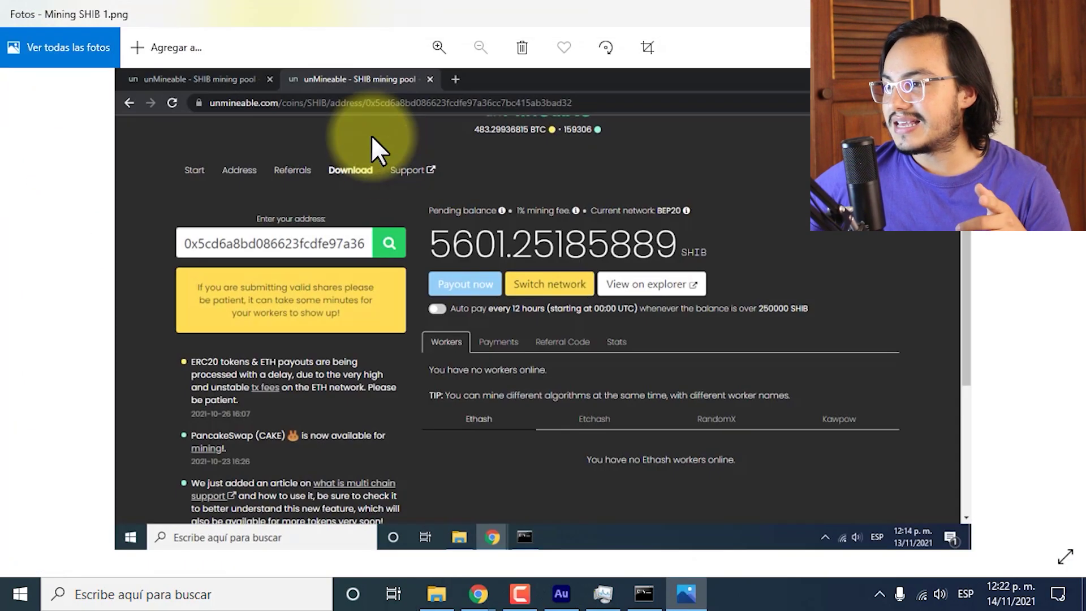
Advance to Mining SHIB 2.png, with worker ED at 7 Mh, then return to Chrome.
left_click(899, 545)
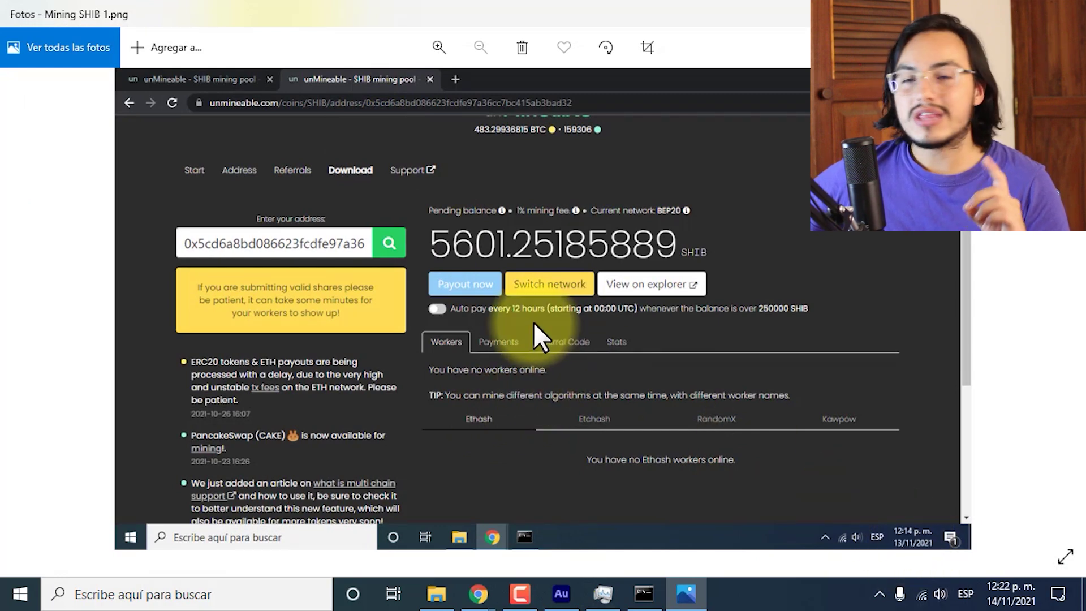
left_click(475, 285)
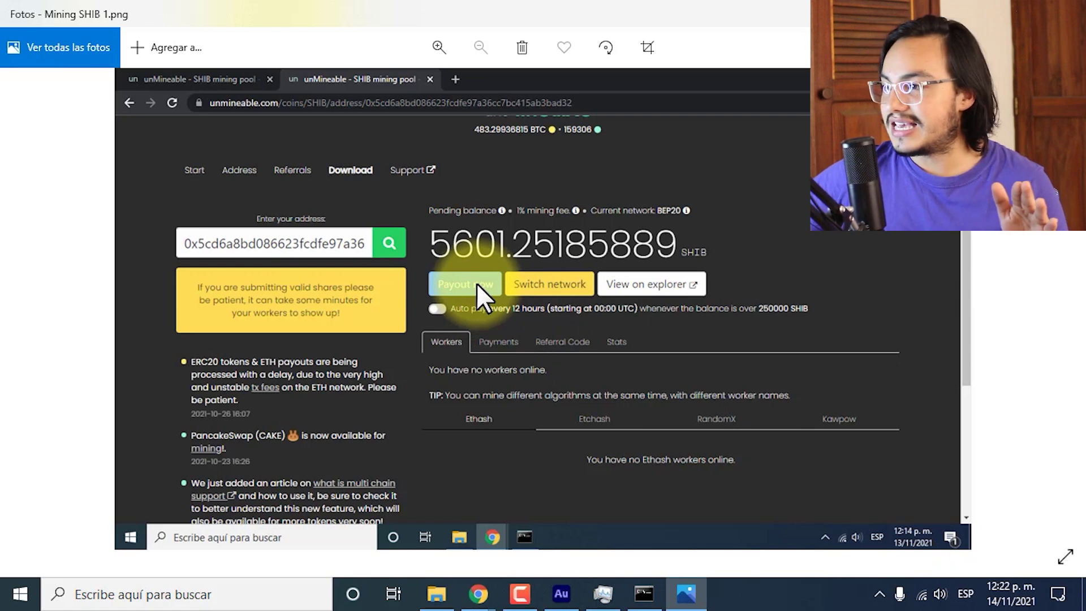
key("Right")
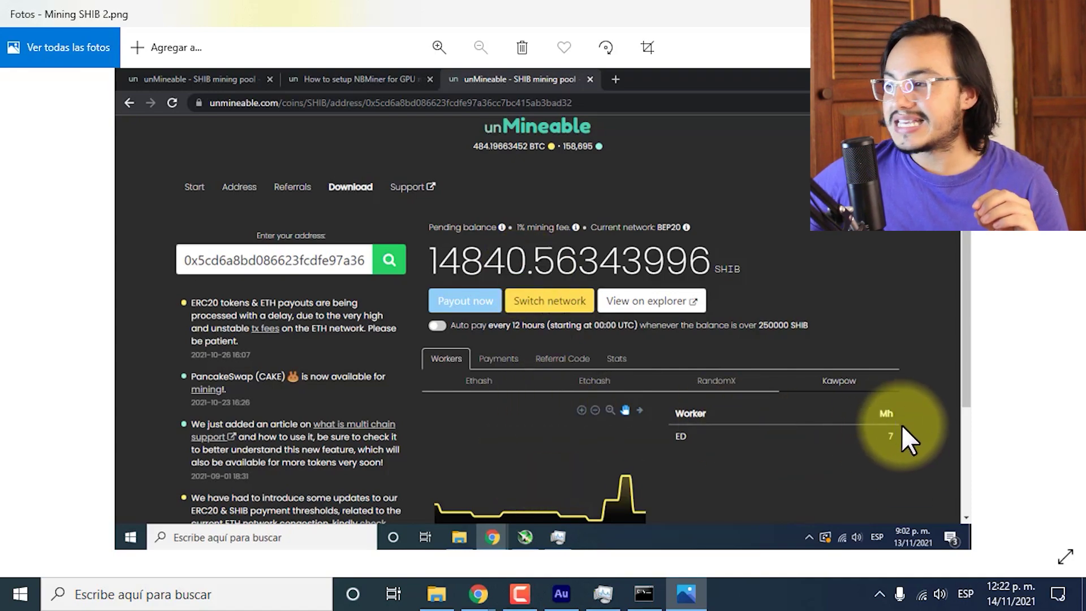
scroll(901, 428, "up", 3)
scroll(901, 430, "down", 3)
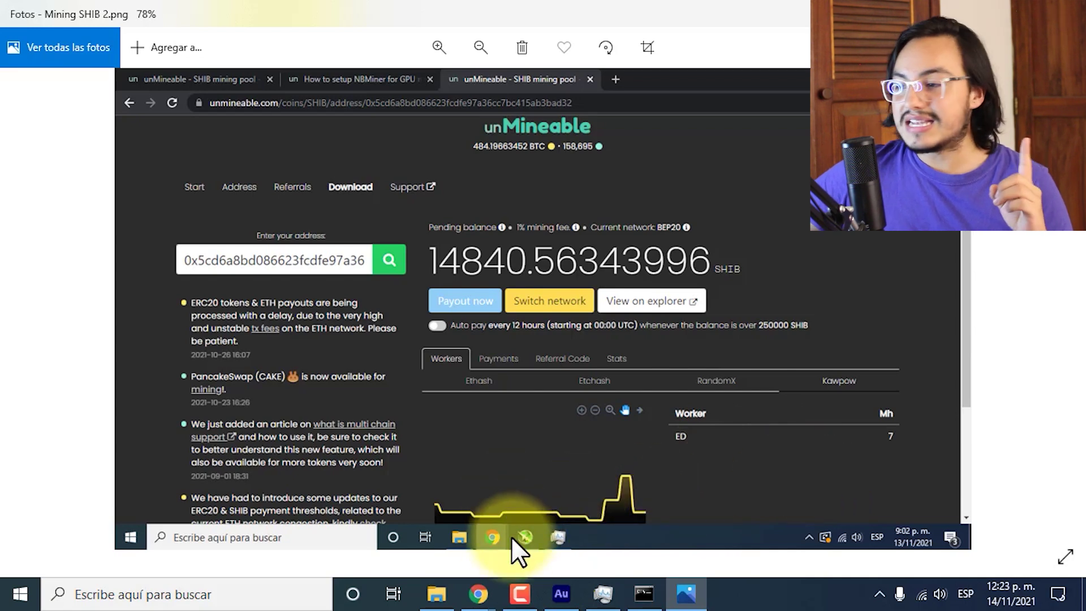
left_click(478, 594)
Enter 20 mh in the Kawpow calculator and highlight 34744.3567379 SHIB/day and 1042330.70213705 SHIB/month.
left_click(518, 555)
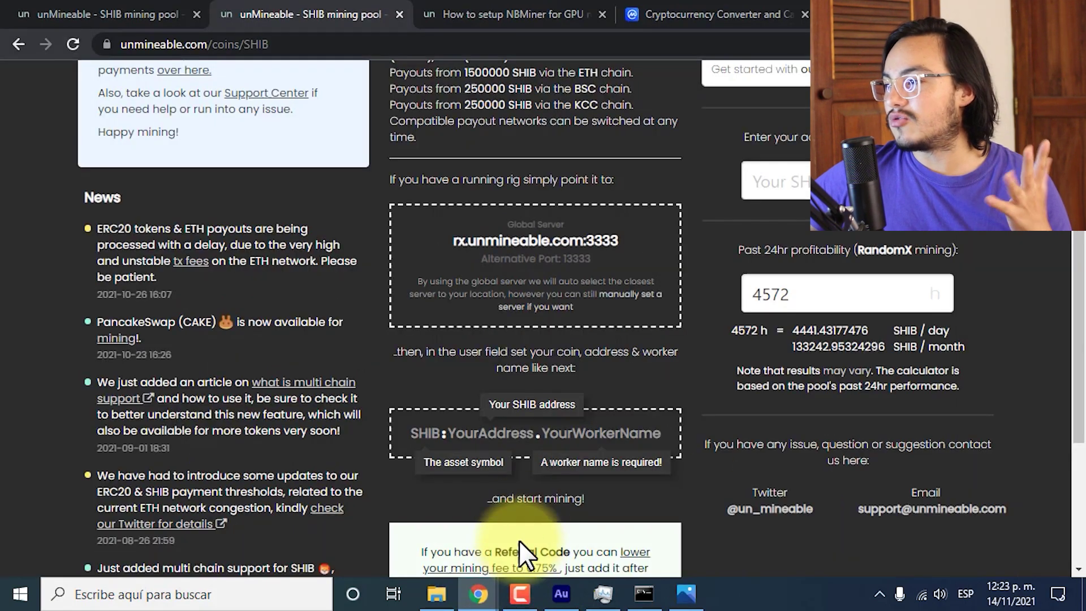
scroll(700, 314, "up", 5)
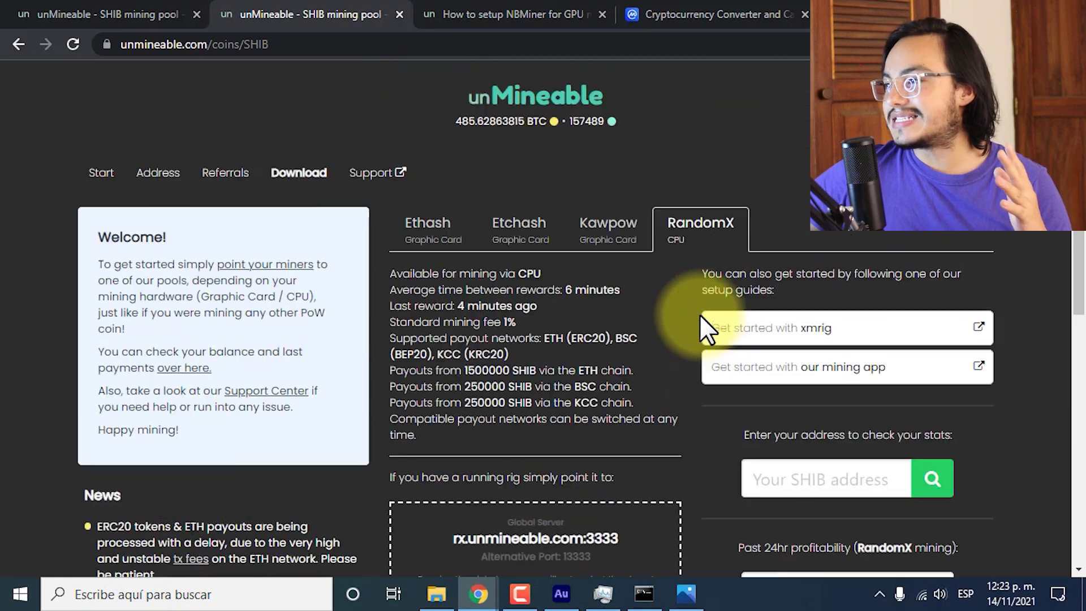
left_click(590, 290)
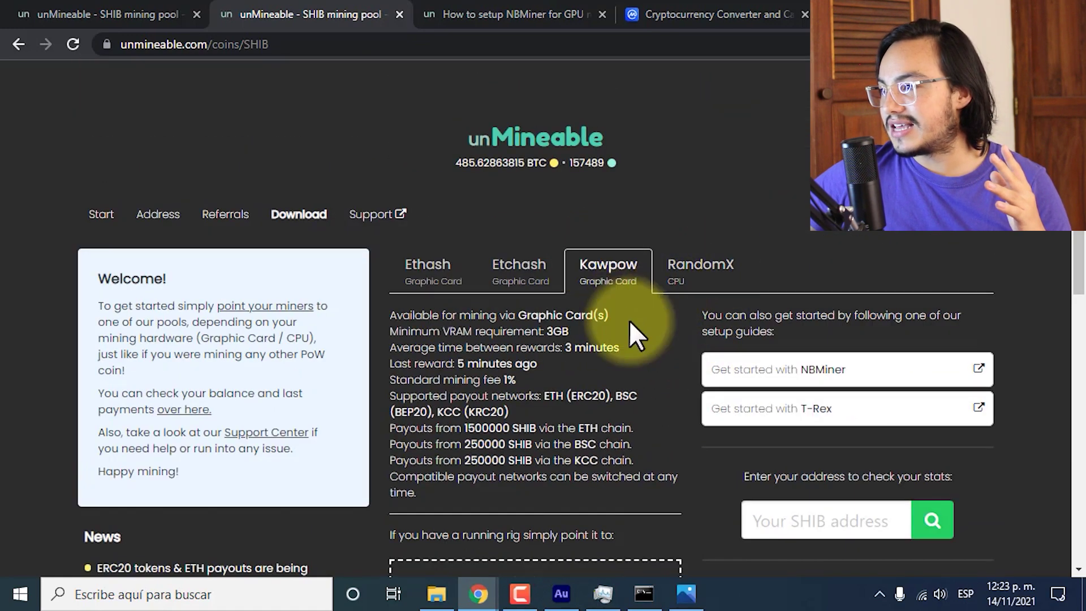
scroll(656, 366, "down", 6)
left_click(806, 299)
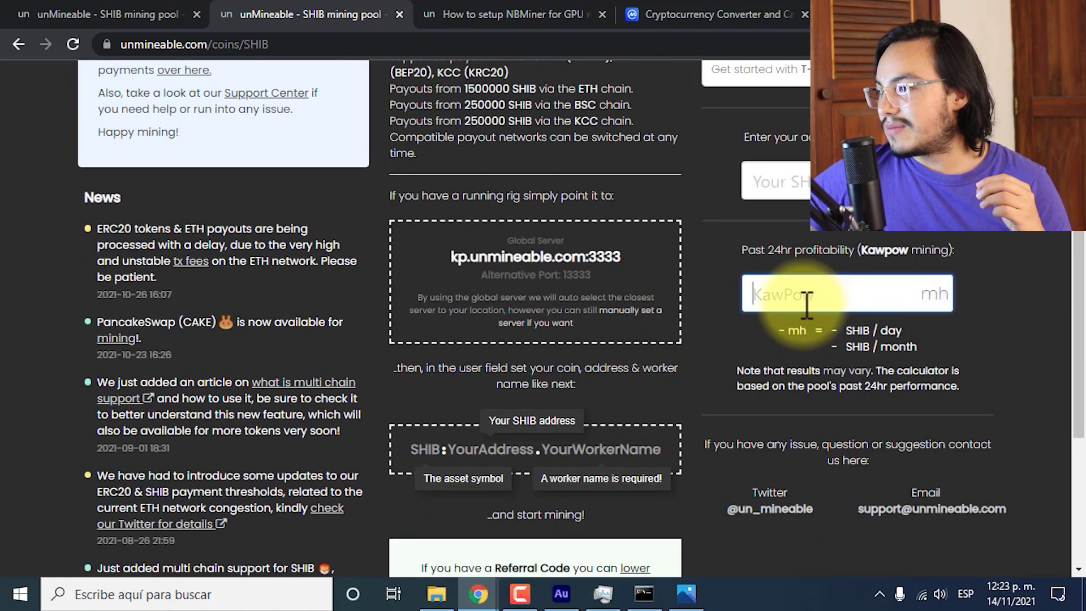
left_click(803, 325)
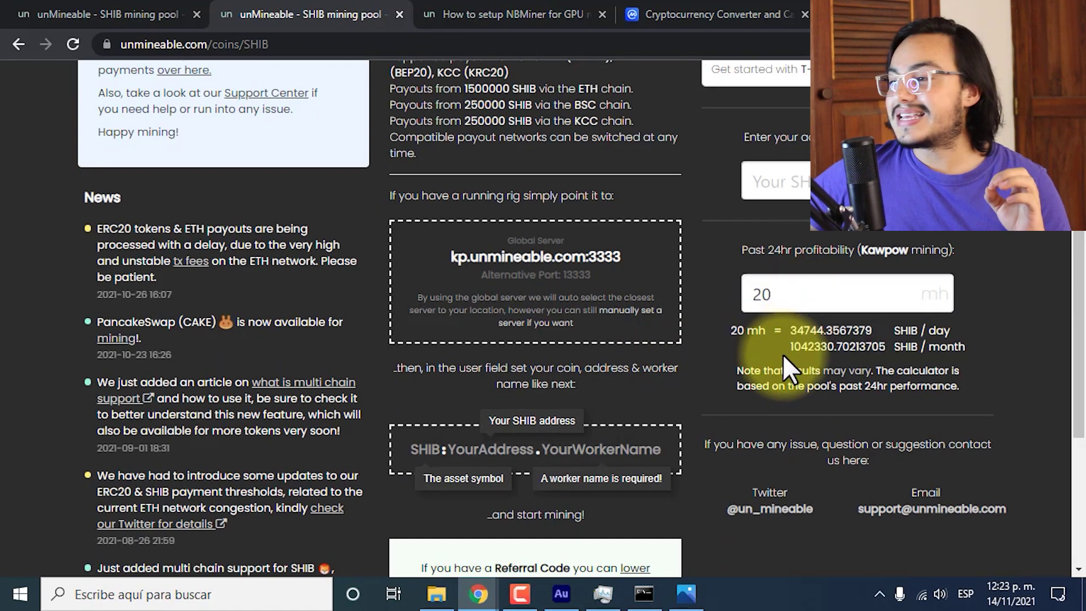
left_click_drag(803, 331, 824, 332)
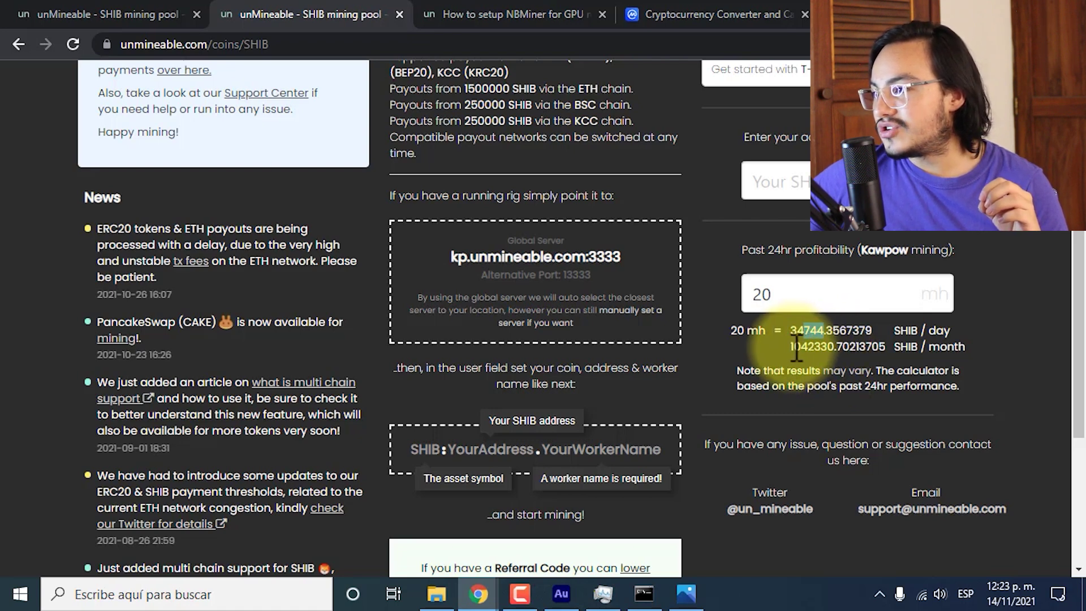
left_click_drag(792, 348, 818, 350)
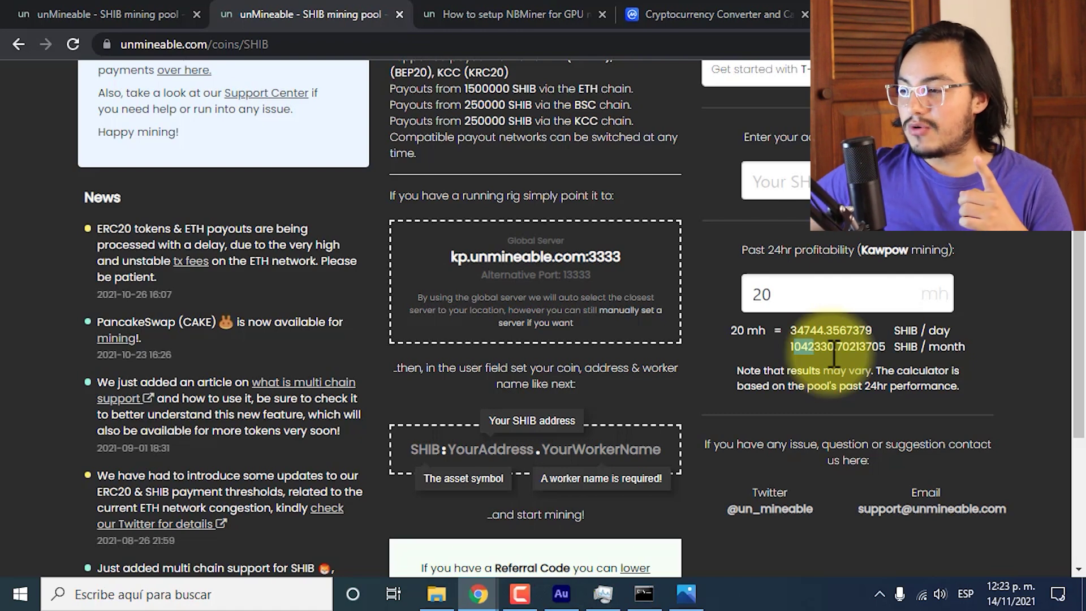
left_click(687, 593)
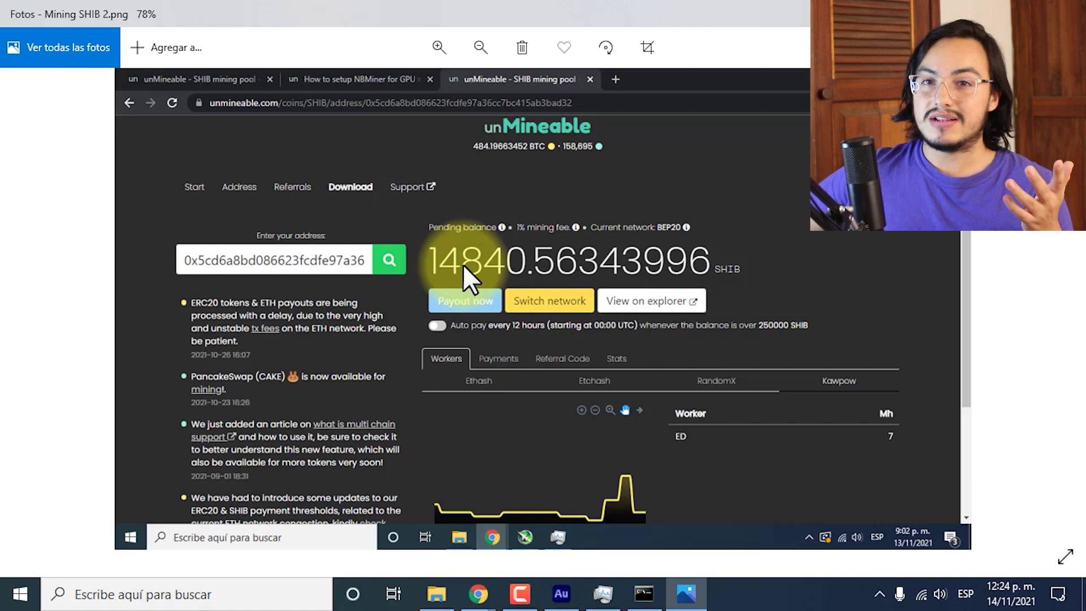
Reload the first unMineable dashboard tab to update the pending balance to 15341.48242045 SHIB.
mouse_move(480, 599)
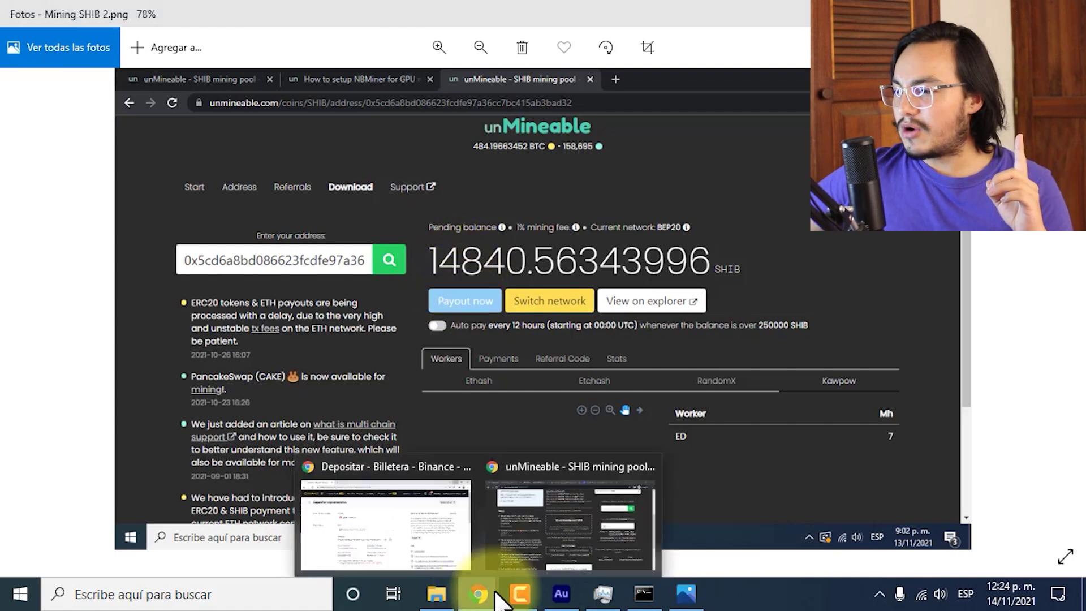
left_click(538, 541)
left_click(123, 12)
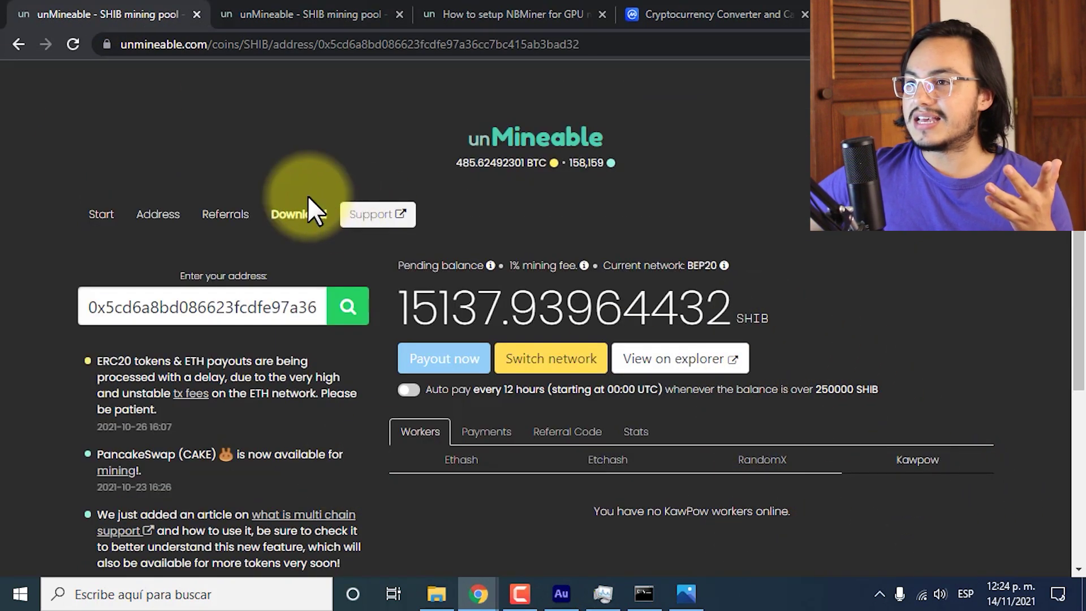
left_click(71, 44)
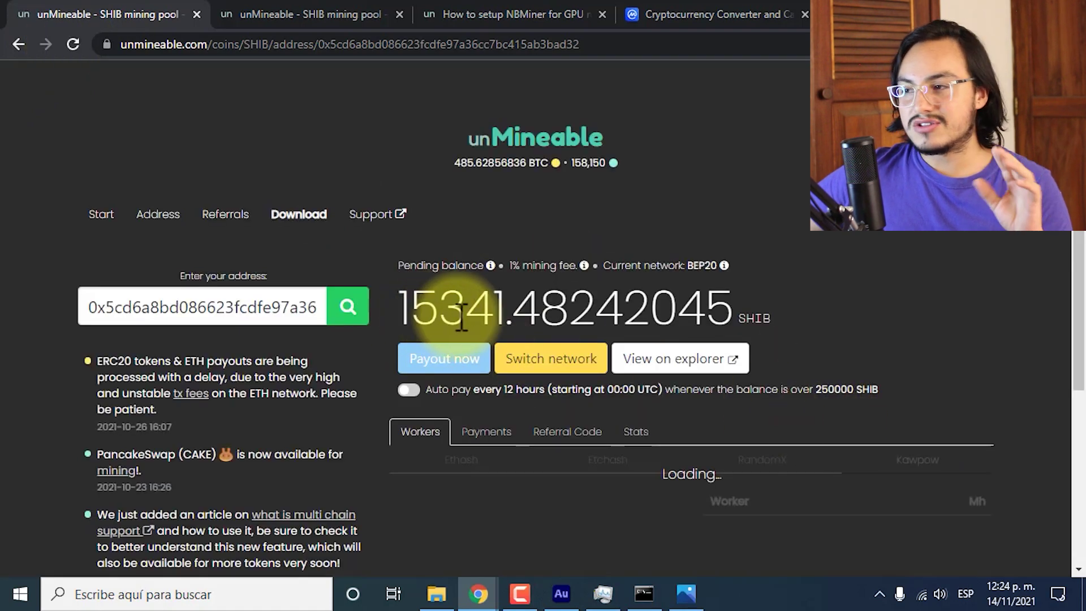
scroll(713, 425, "down", 2)
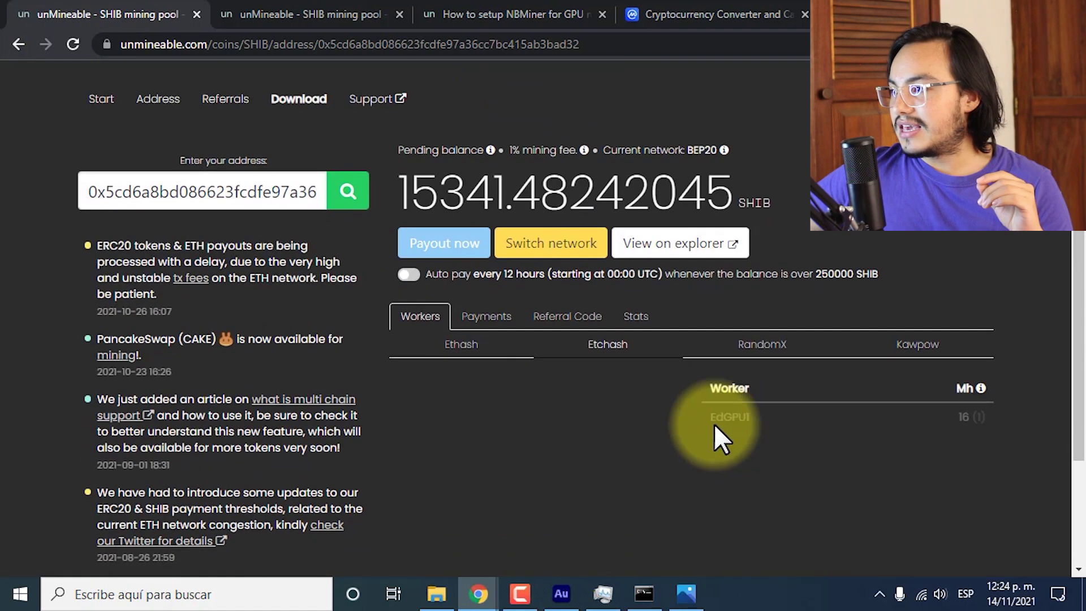
scroll(714, 423, "down", 1)
Review the Kawpow, Ethash and Etchash worker lists and glance at NBMiner, then minimize Chrome.
left_click(915, 294)
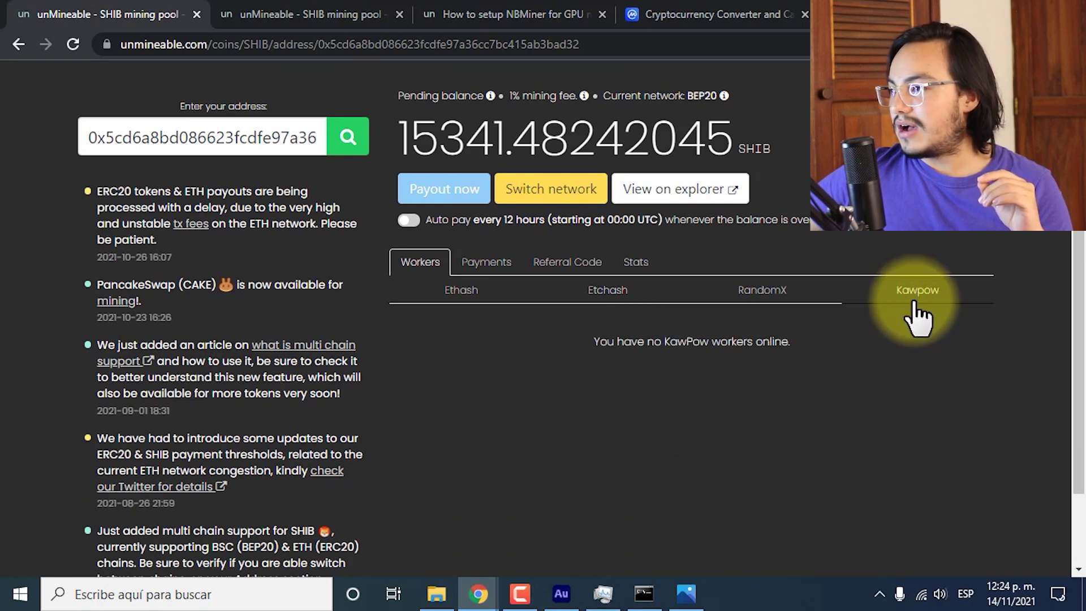
left_click(461, 291)
left_click(650, 299)
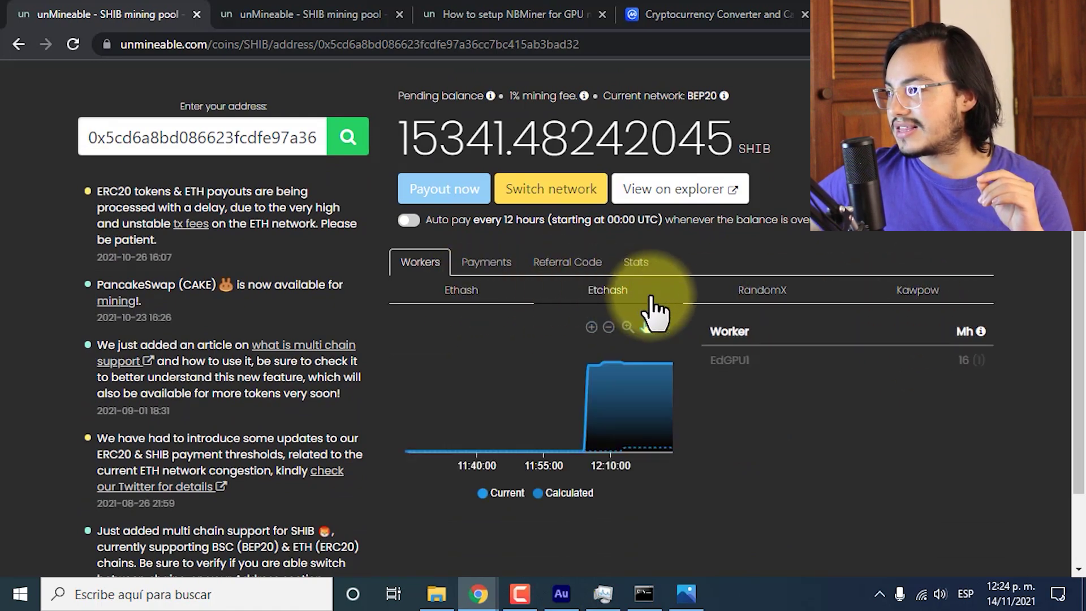
left_click(926, 299)
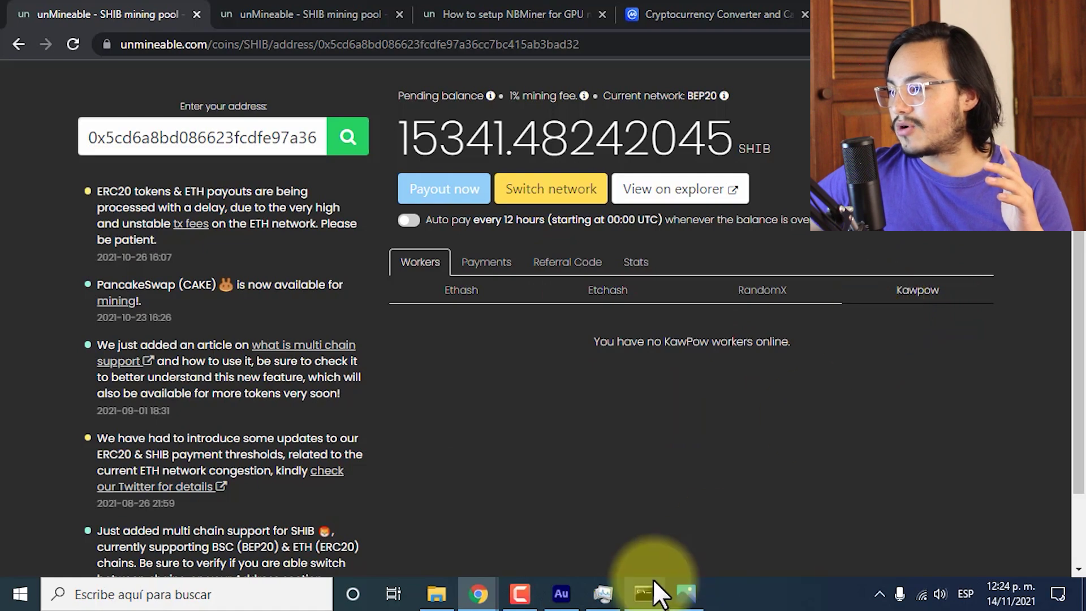
left_click(645, 592)
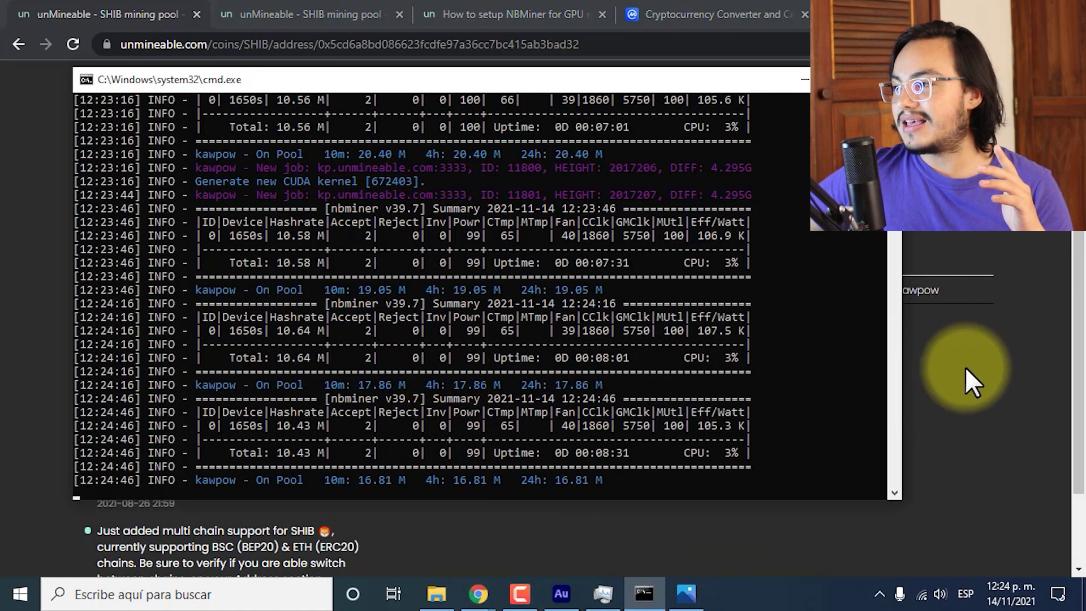
left_click(965, 367)
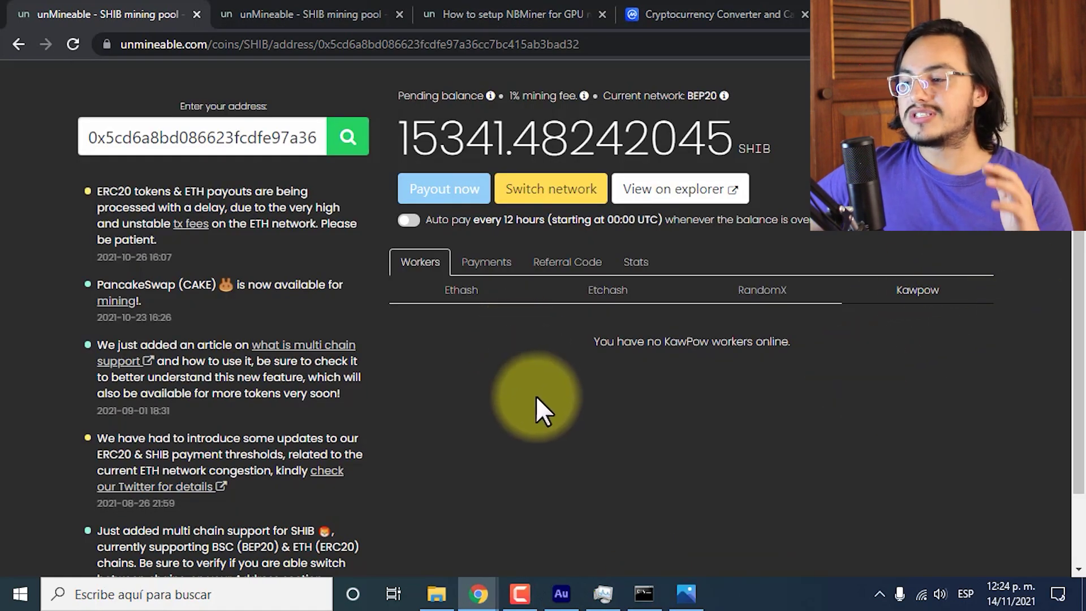
left_click(686, 593)
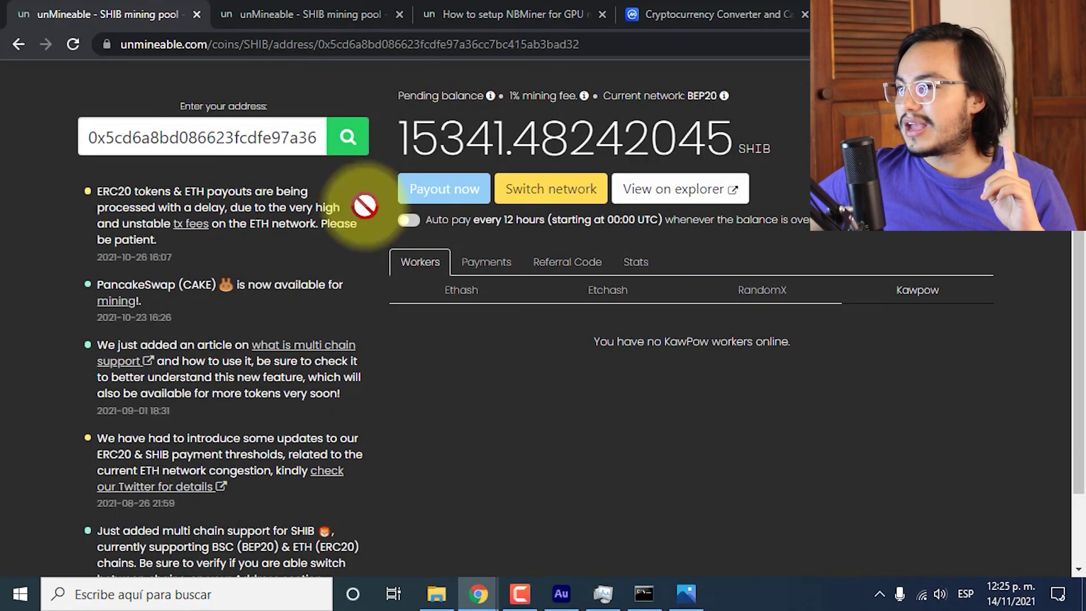
left_click(1082, 585)
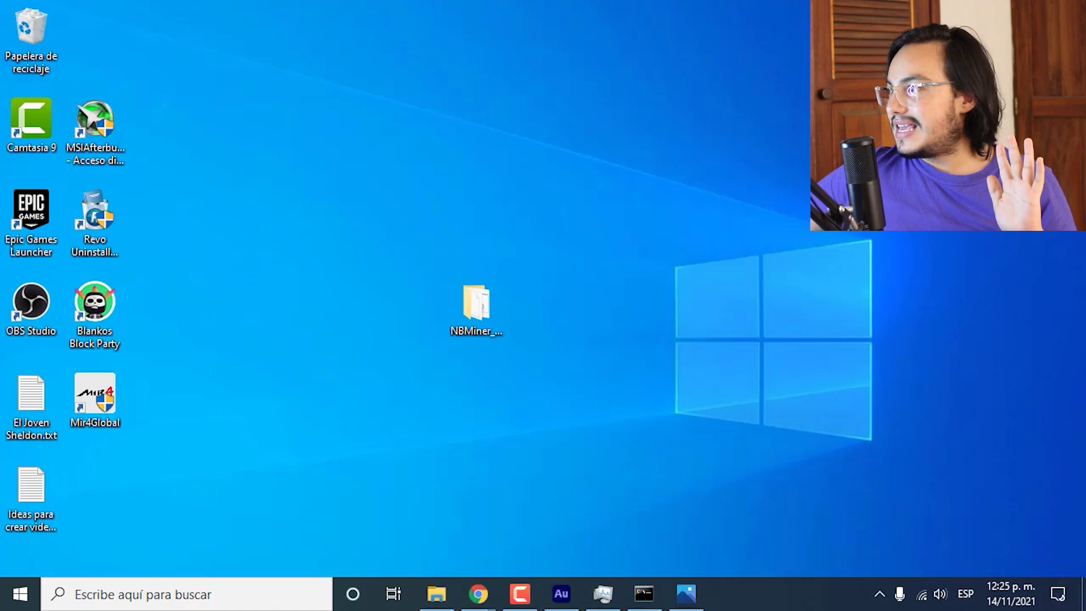
Open the unm desktop folder and select Inicio SHIB etchash.bat.
left_click_drag(460, 181, 455, 169)
double_click(432, 144)
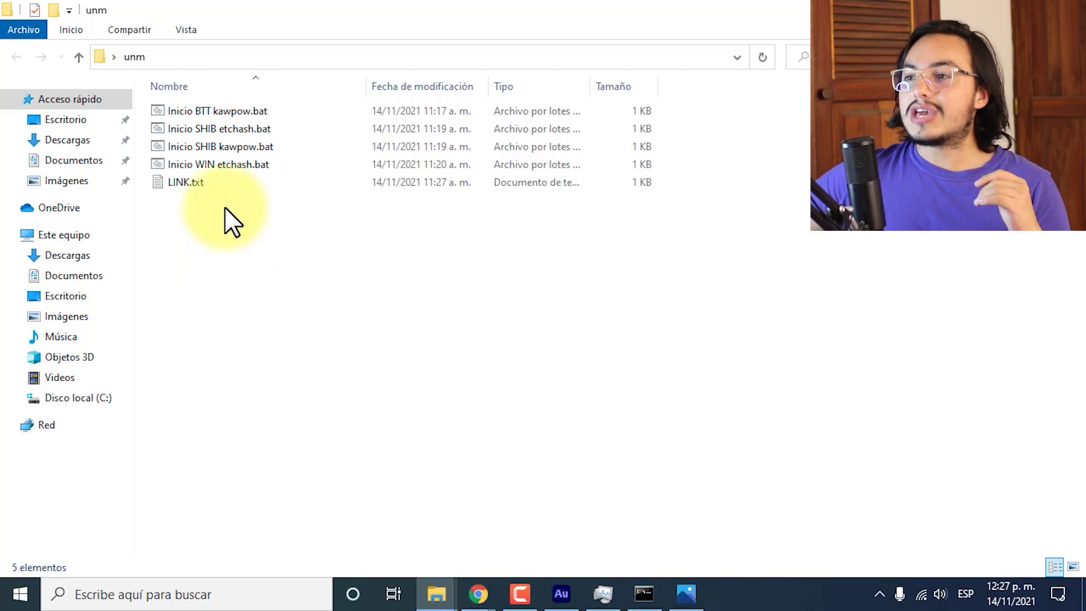
left_click(229, 127)
Edit Inicio SHIB etchash.bat in Notepad, highlighting the address placeholder, etchash pool and algorithm.
right_click(230, 127)
left_click(265, 159)
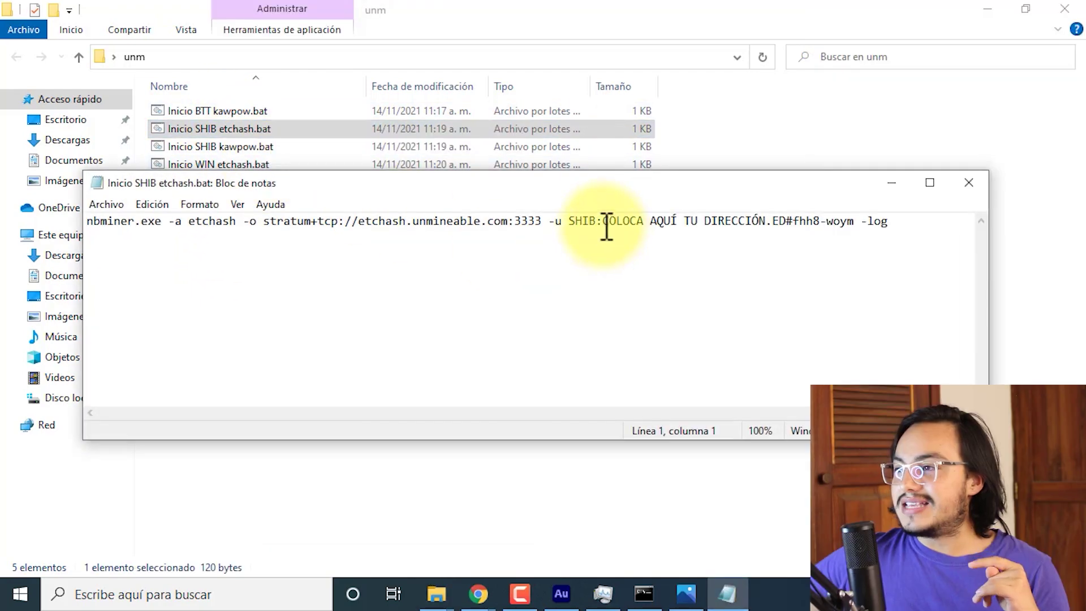
left_click_drag(602, 222, 759, 221)
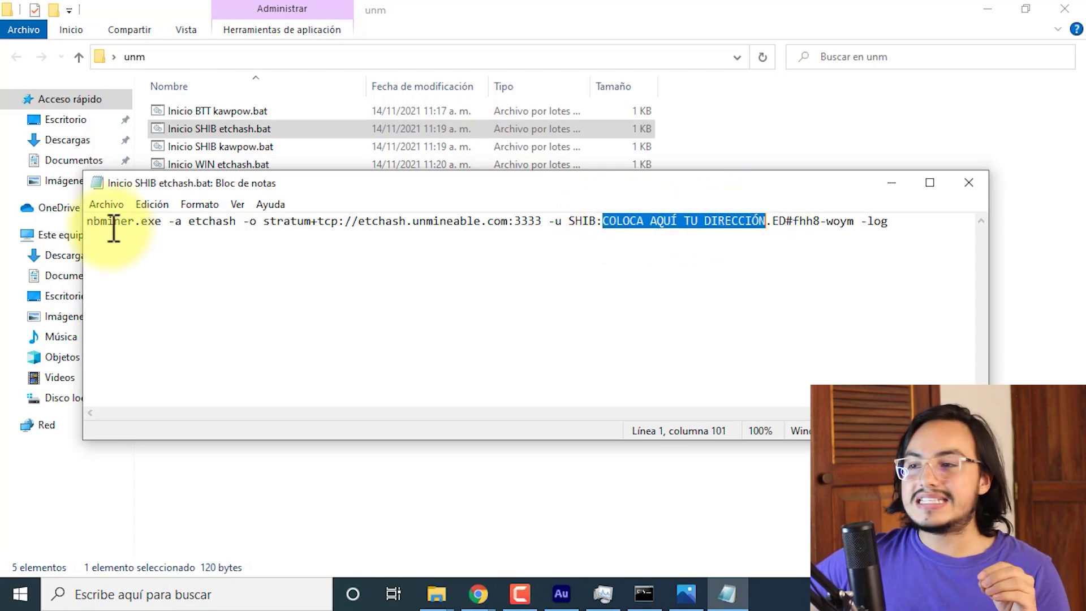
left_click_drag(344, 220, 542, 221)
left_click_drag(175, 221, 236, 221)
Highlight the worker name and the SHIB coin ticker in the miner command.
left_click(681, 247)
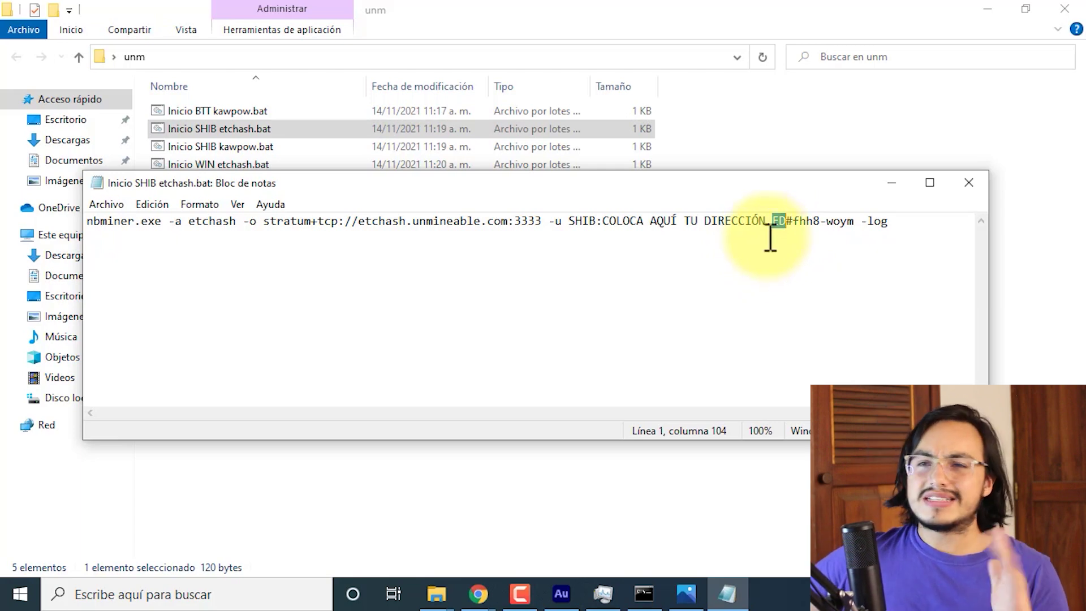
left_click(793, 224)
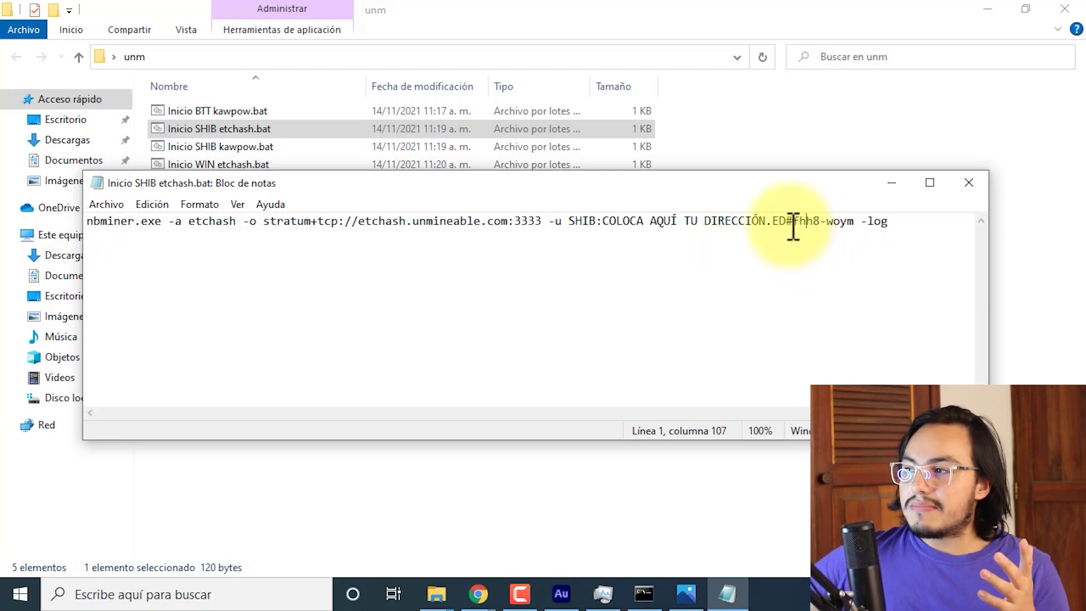
left_click_drag(796, 223, 860, 217)
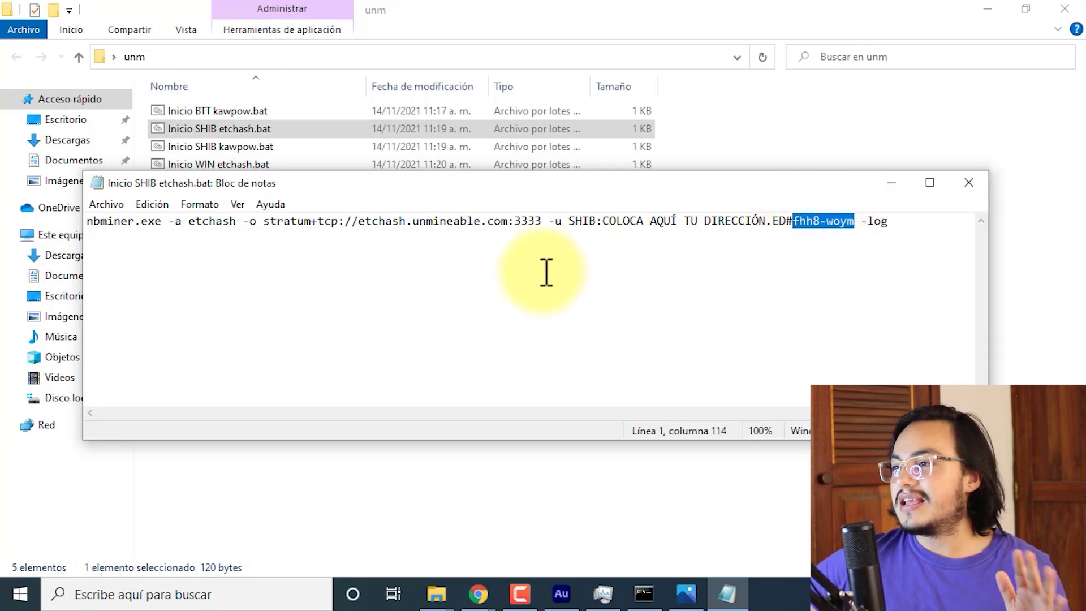
left_click_drag(596, 222, 577, 223)
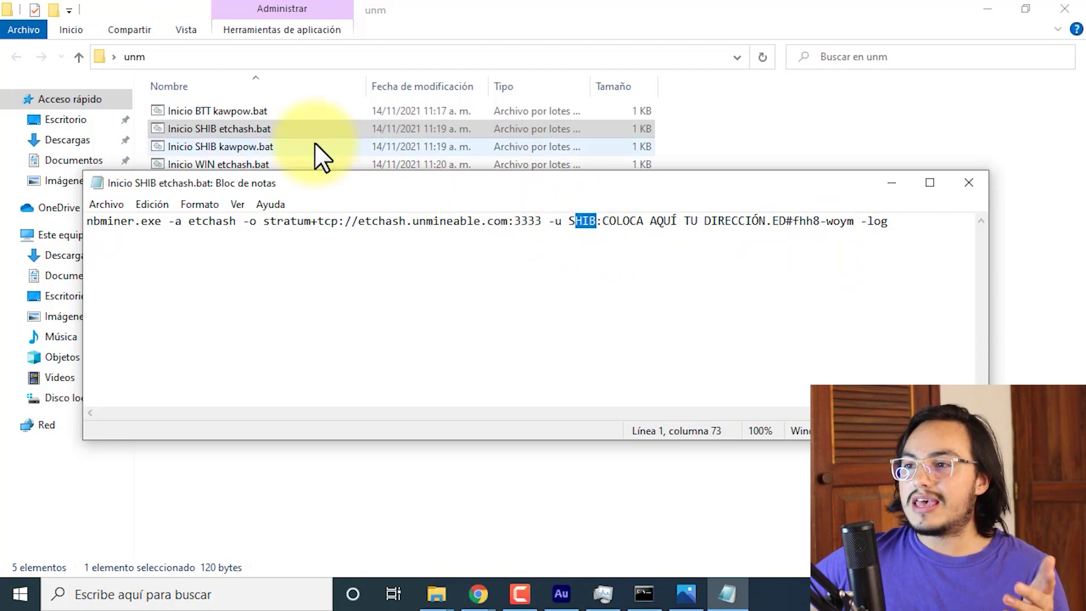
left_click_drag(569, 221, 591, 224)
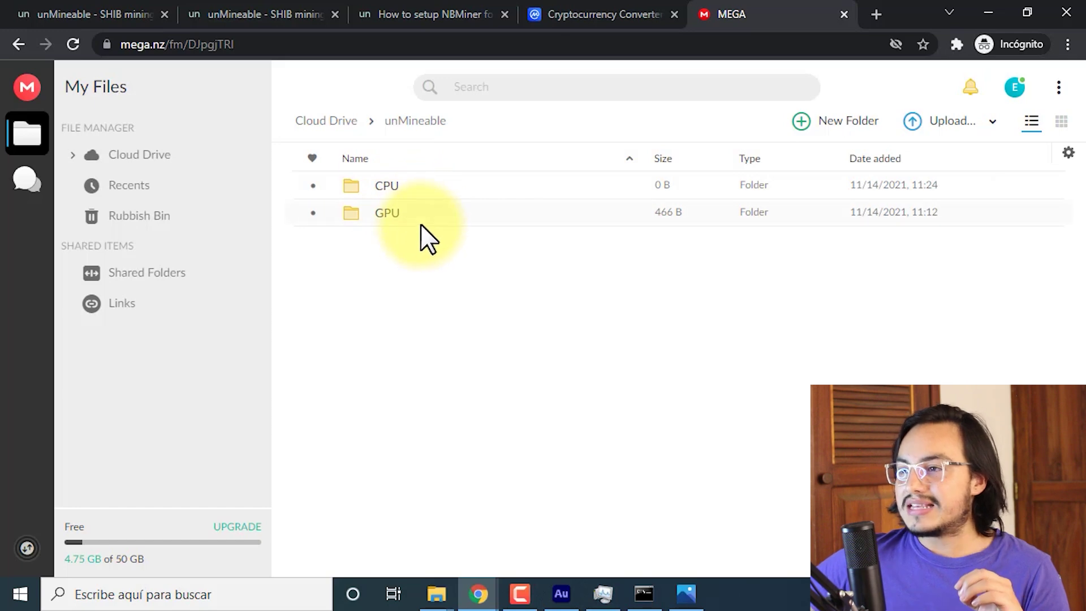
Open MEGA's GPU folder and select Inicio SHIB kawpow.bat among the four batch files.
double_click(397, 212)
left_click_drag(477, 327, 430, 170)
left_click(439, 325)
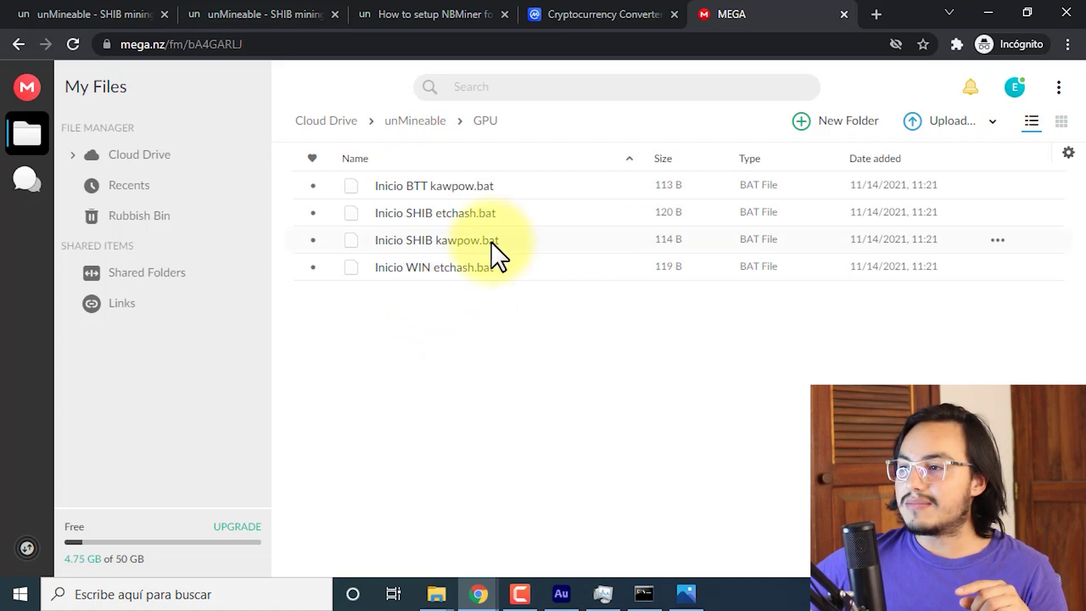
left_click(450, 244)
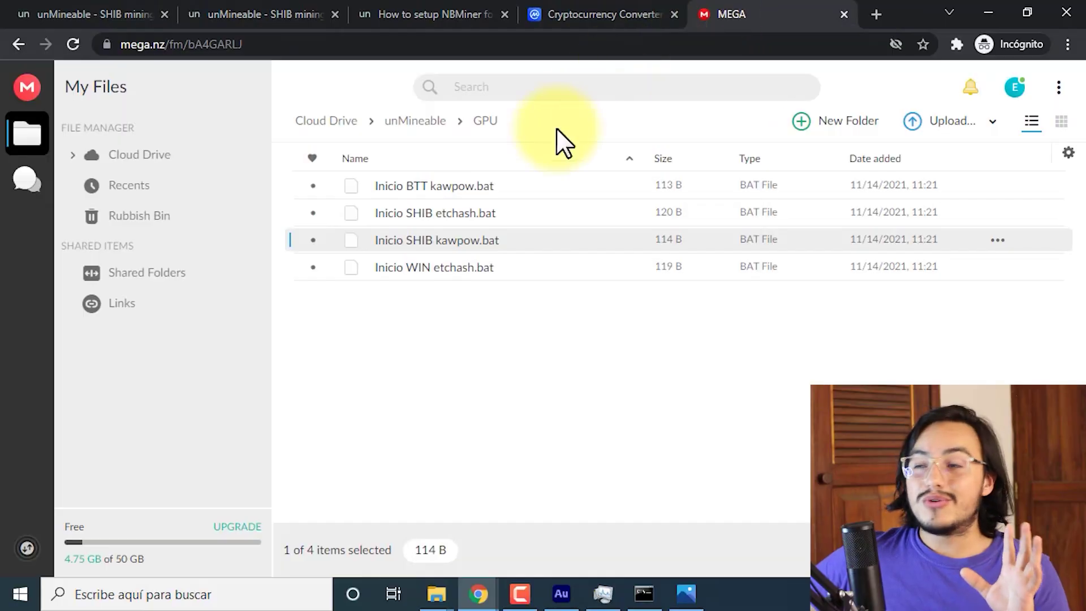
left_click(103, 5)
Reload the unMineable dashboard and check the Kawpow worker's 14 Mh hashrate.
scroll(516, 320, "up", 3)
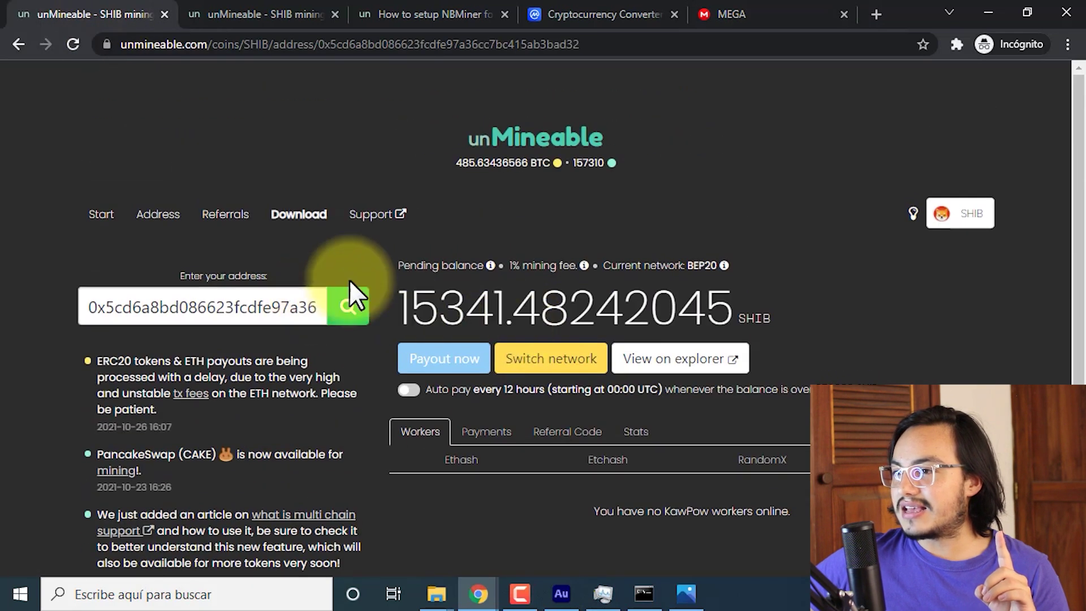
left_click(73, 44)
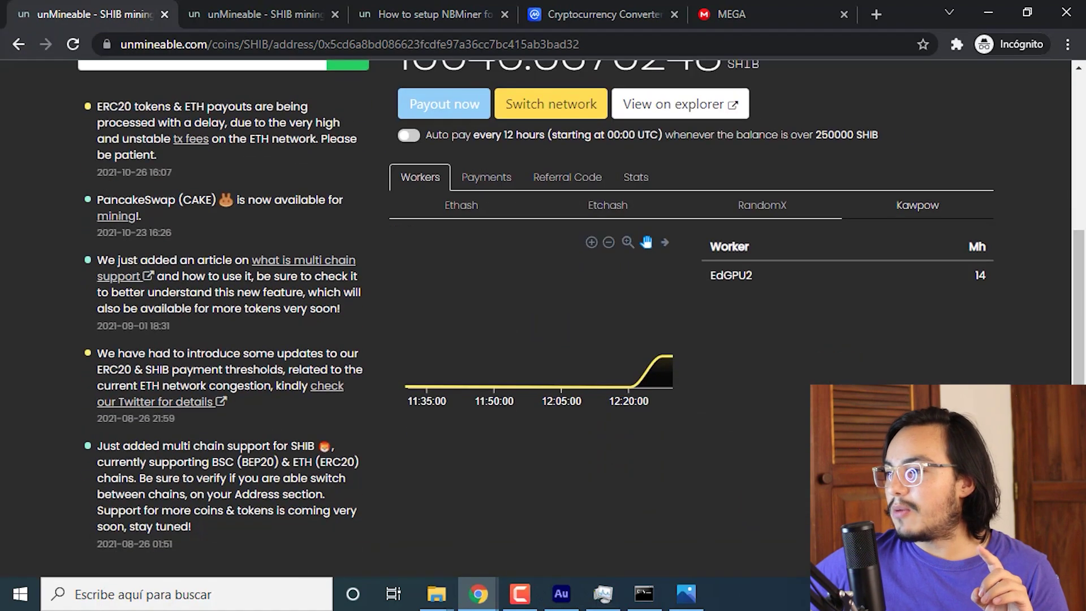
scroll(928, 276, "up", 1)
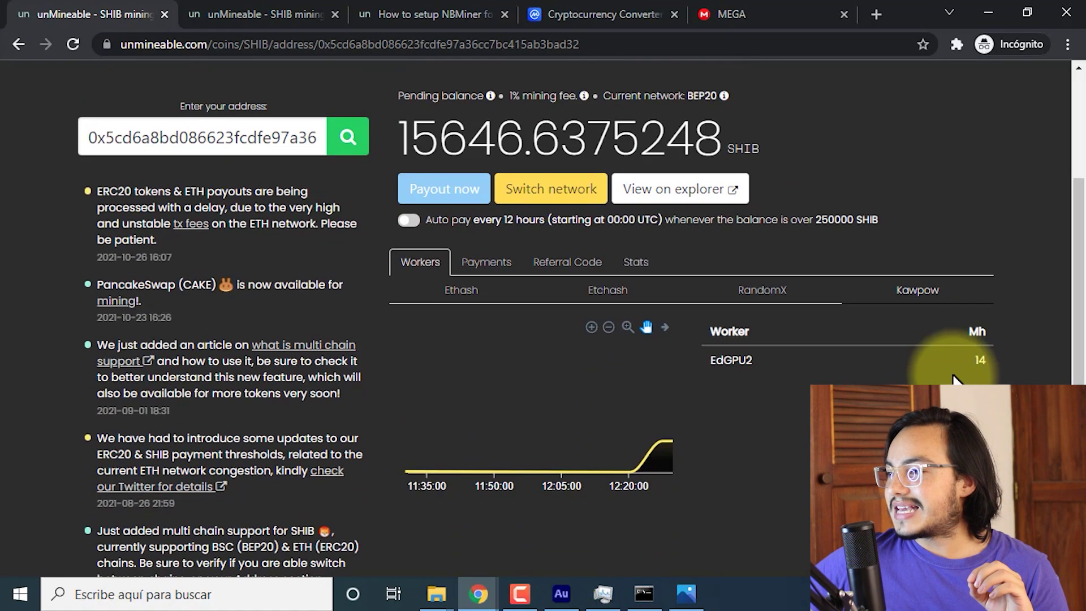
double_click(978, 359)
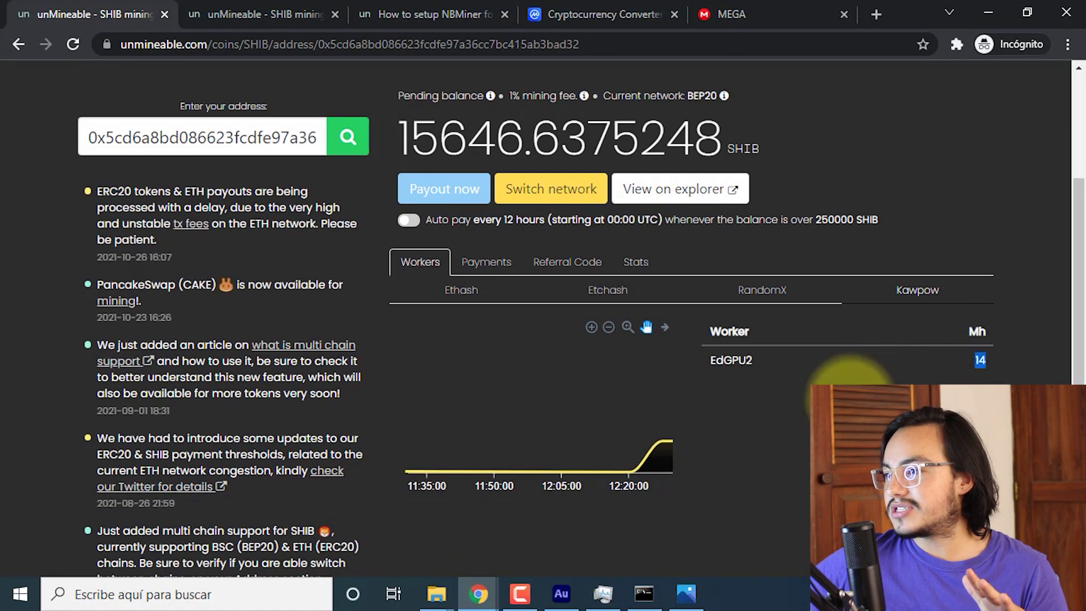
left_click(844, 394)
Review the ERC20, BEP20 and KRC20 payout network options.
scroll(846, 396, "up", 1)
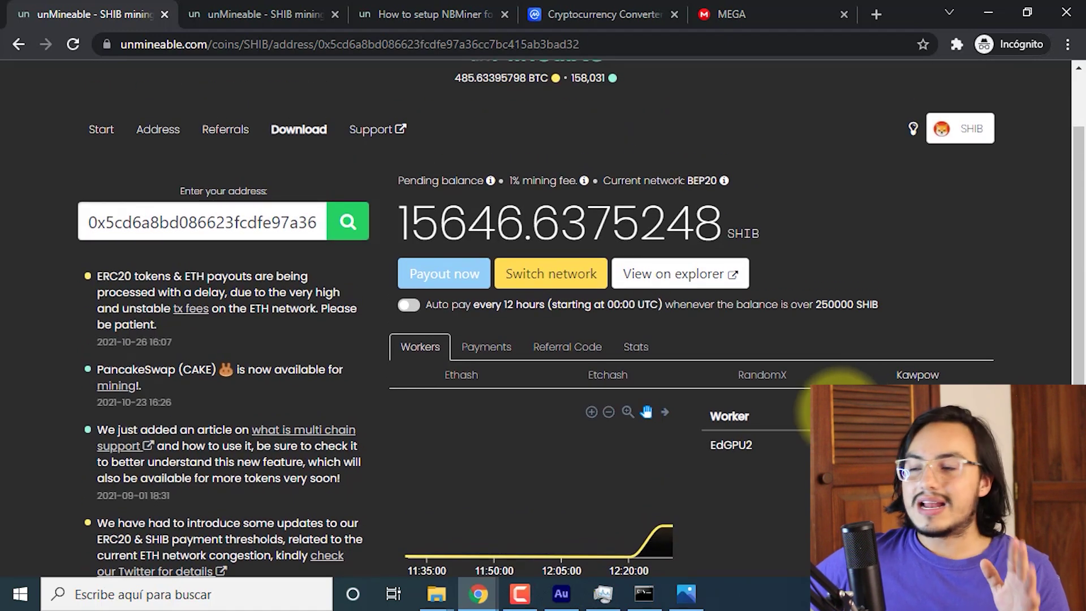
left_click(551, 277)
scroll(655, 365, "down", 4)
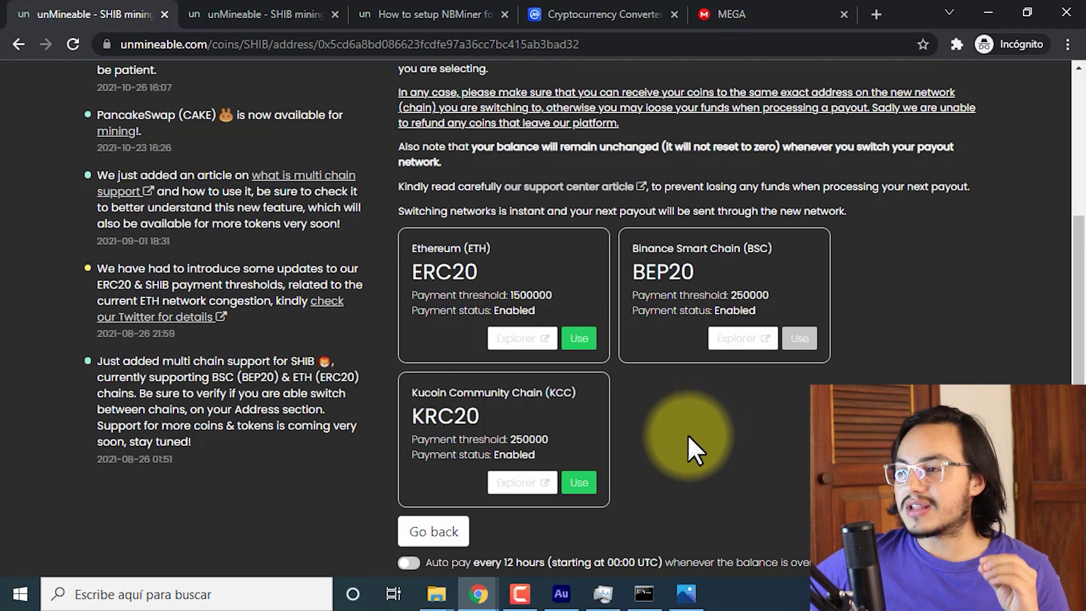
scroll(688, 434, "down", 1)
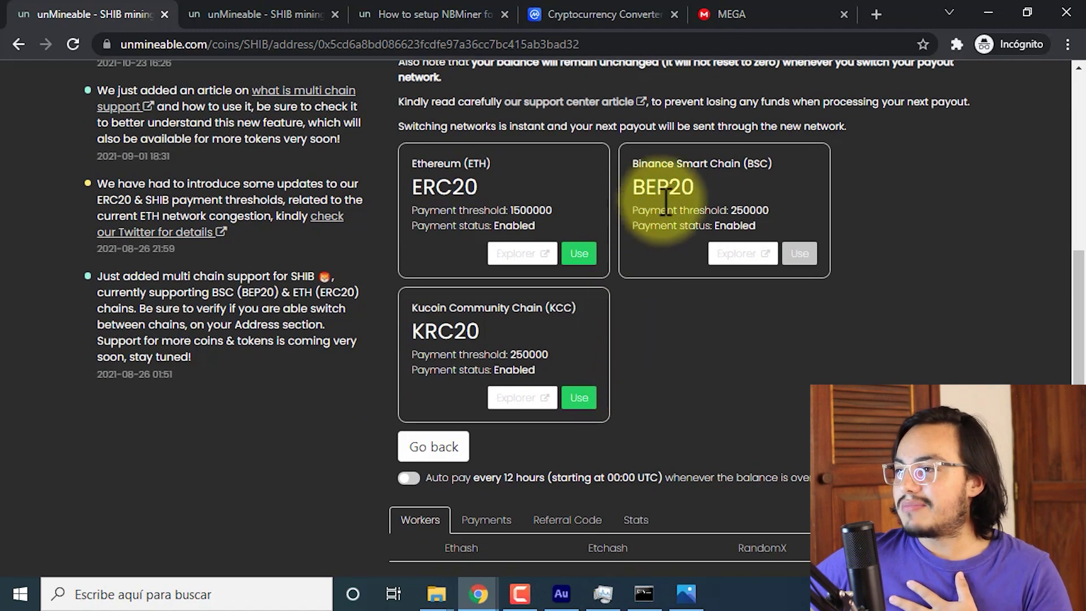
left_click_drag(631, 164, 773, 173)
left_click(843, 182)
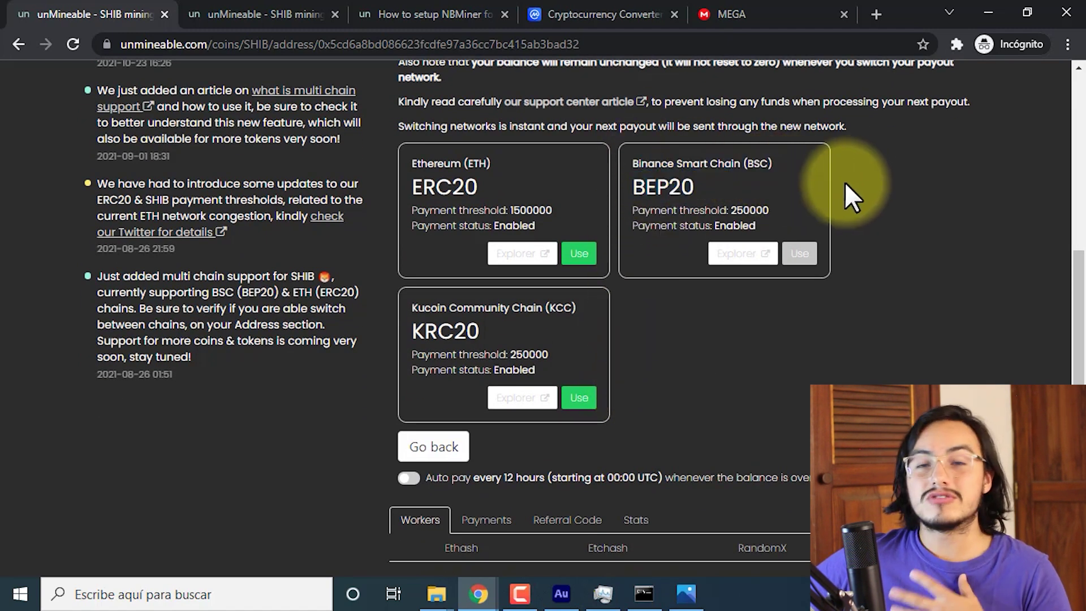
left_click_drag(427, 164, 489, 162)
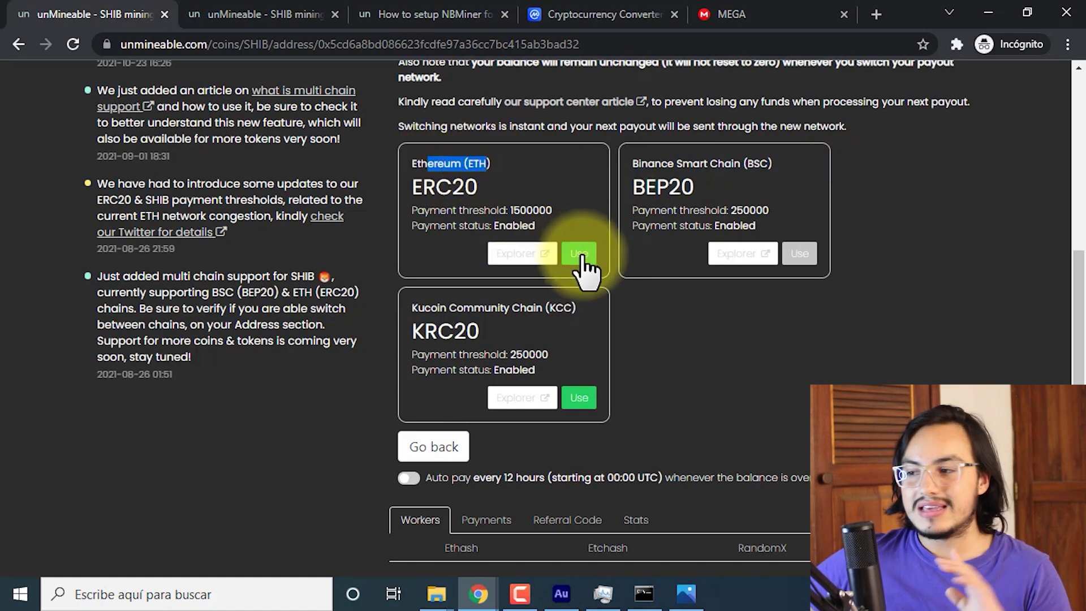
scroll(583, 266, "up", 7)
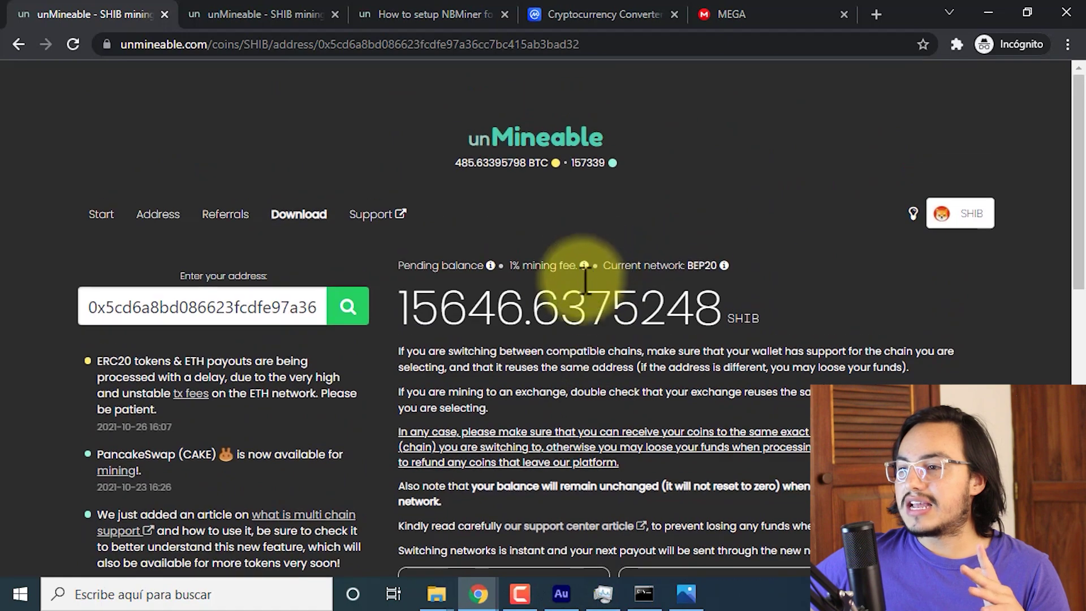
scroll(734, 329, "down", 7)
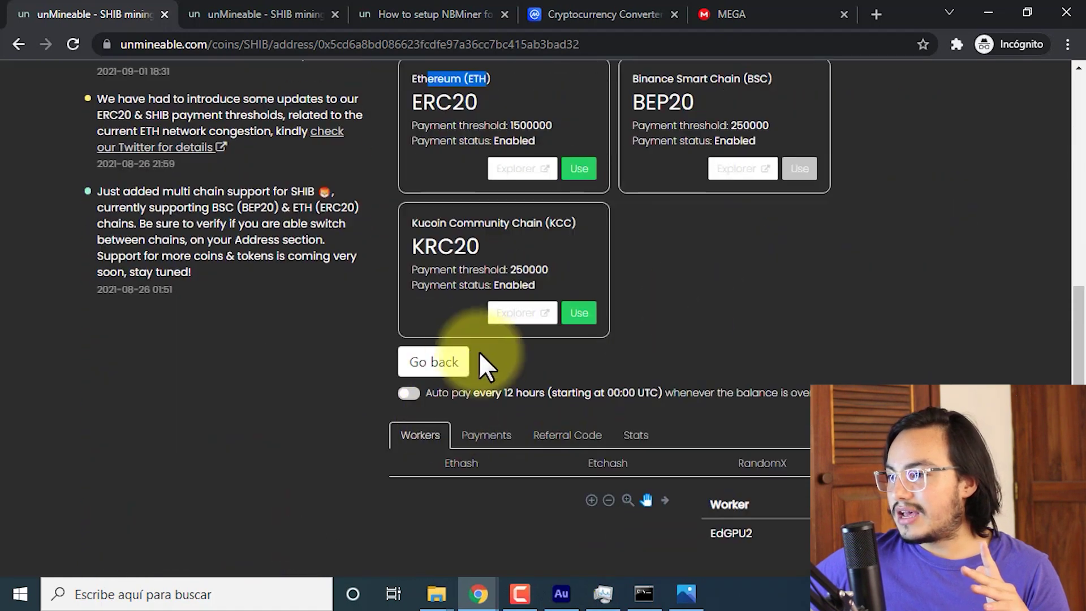
Keep payouts on BEP20 and turn on Auto pay for the SHIB address.
left_click(461, 365)
scroll(752, 339, "up", 5)
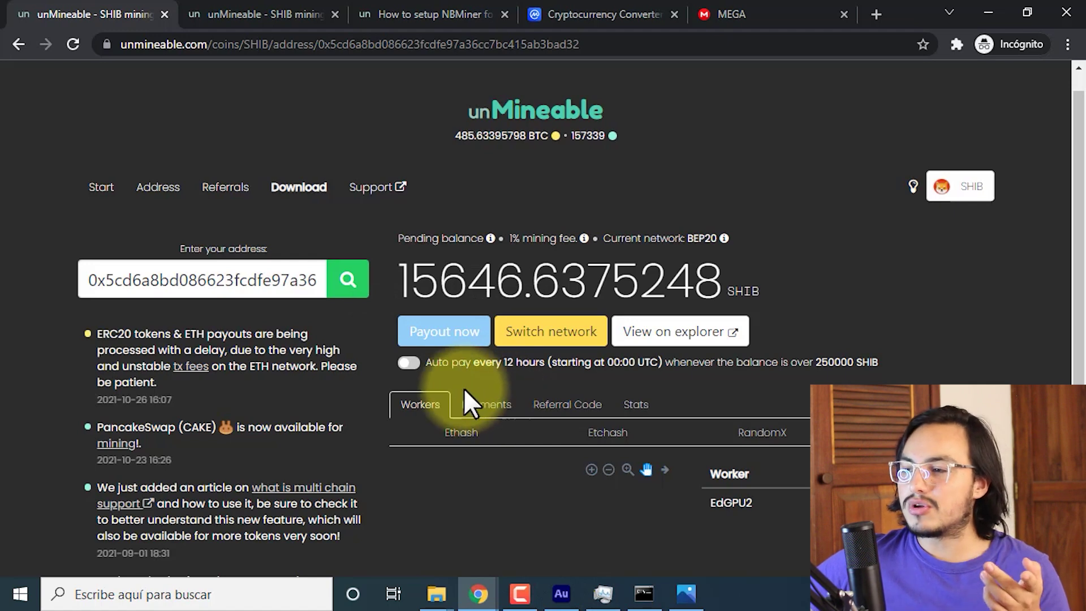
left_click(415, 364)
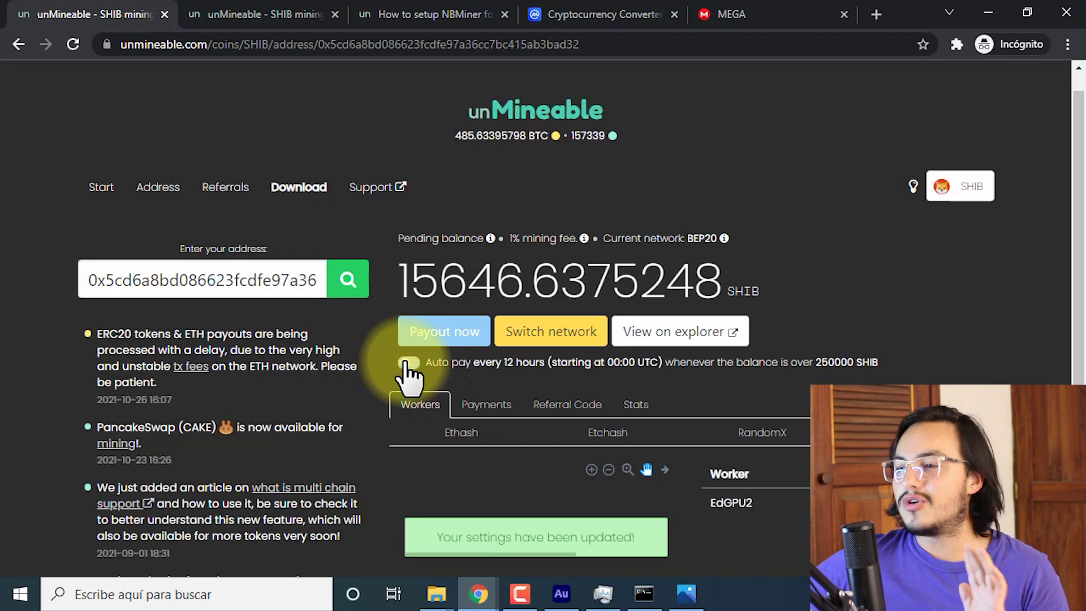